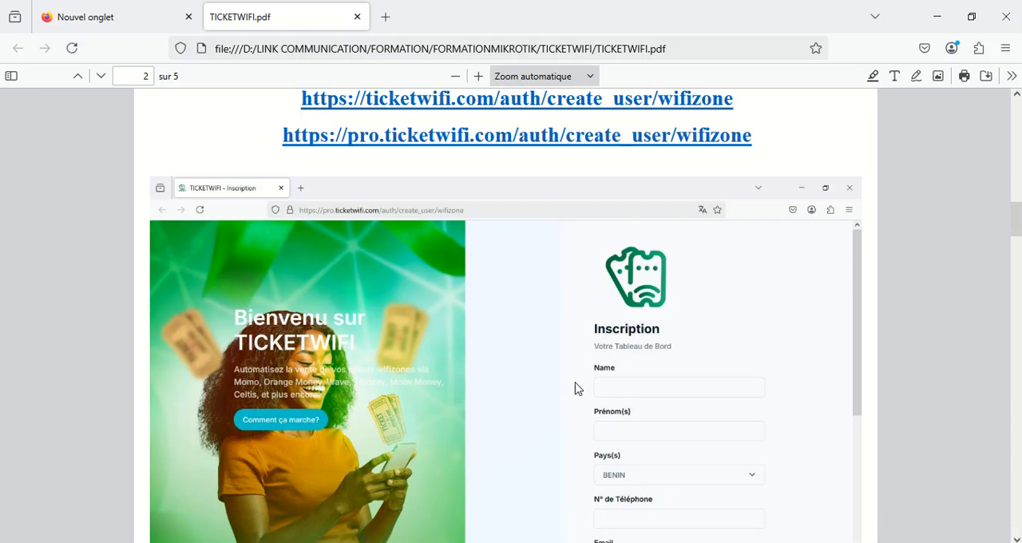
Open the pro.ticketwifi.com registration link from the PDF, review the sign-up form and go to the login page
scroll(456, 292, up, 4)
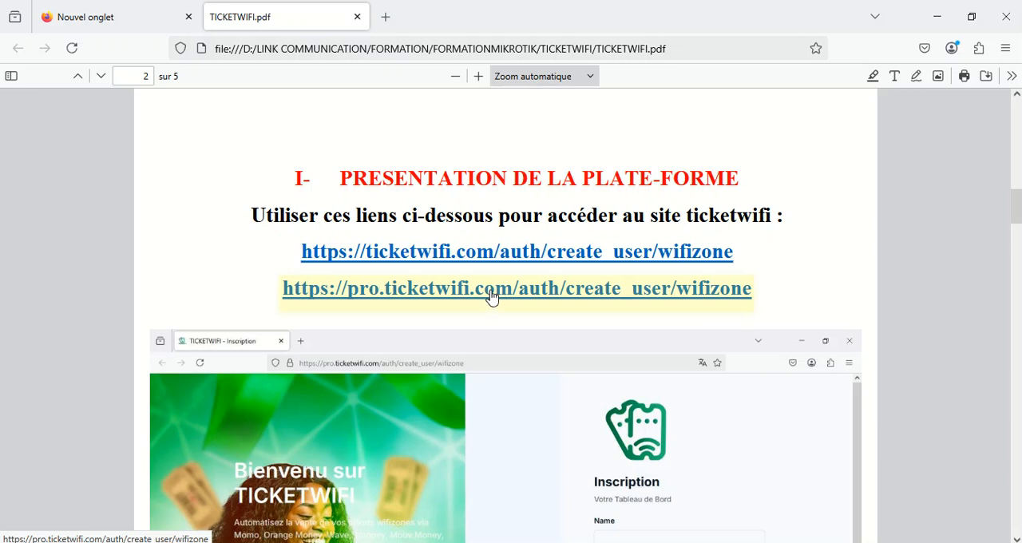
click(543, 282)
scroll(727, 381, down, 5)
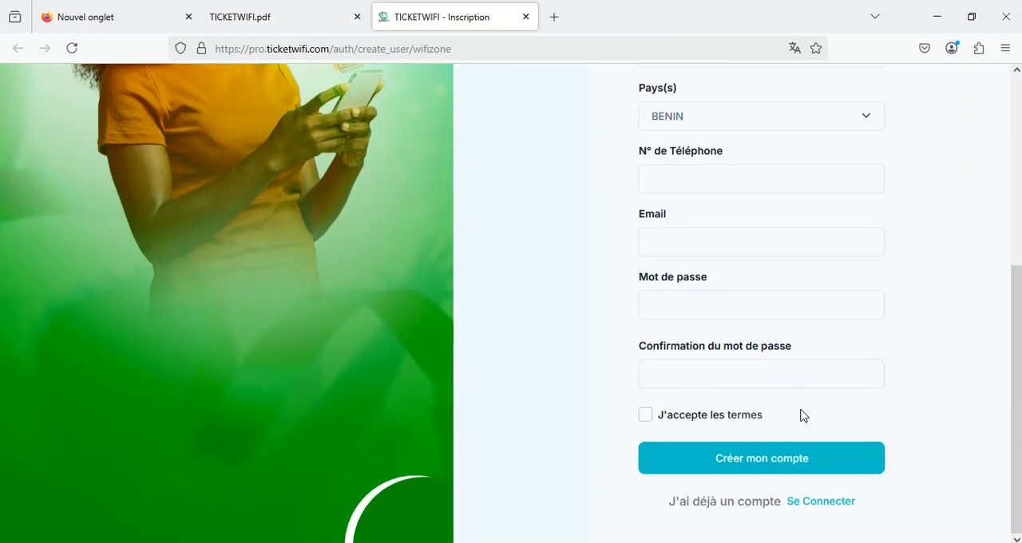
scroll(803, 415, up, 5)
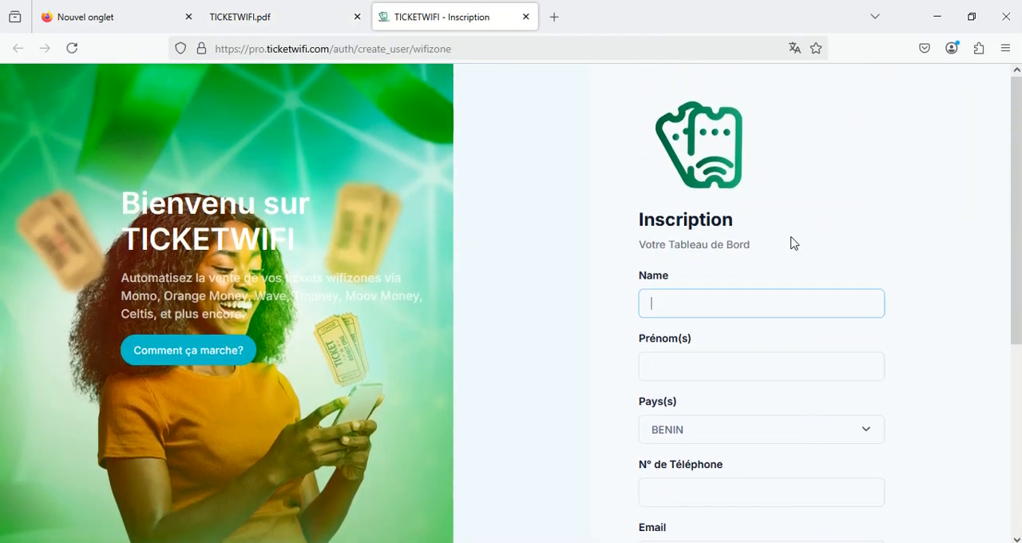
scroll(740, 320, down, 5)
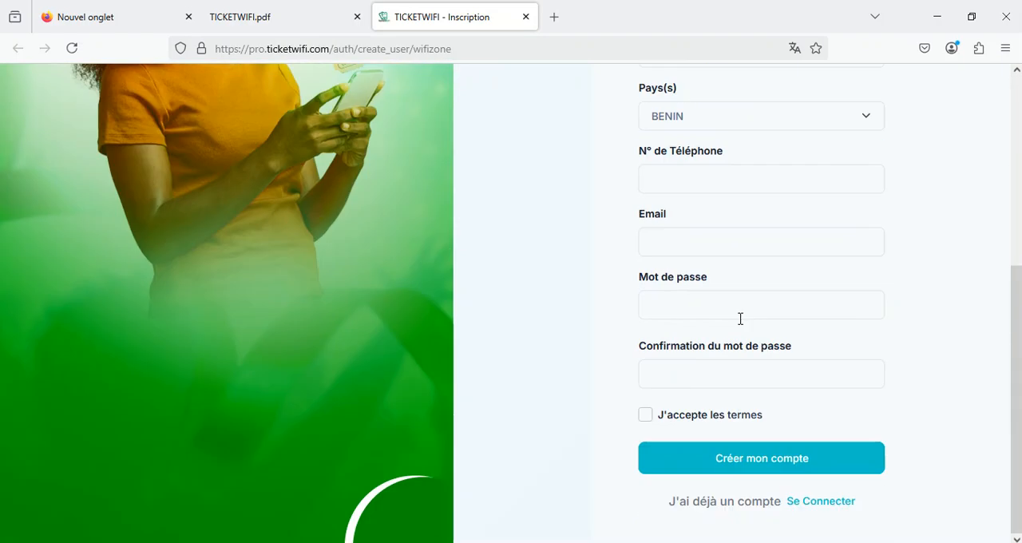
click(830, 505)
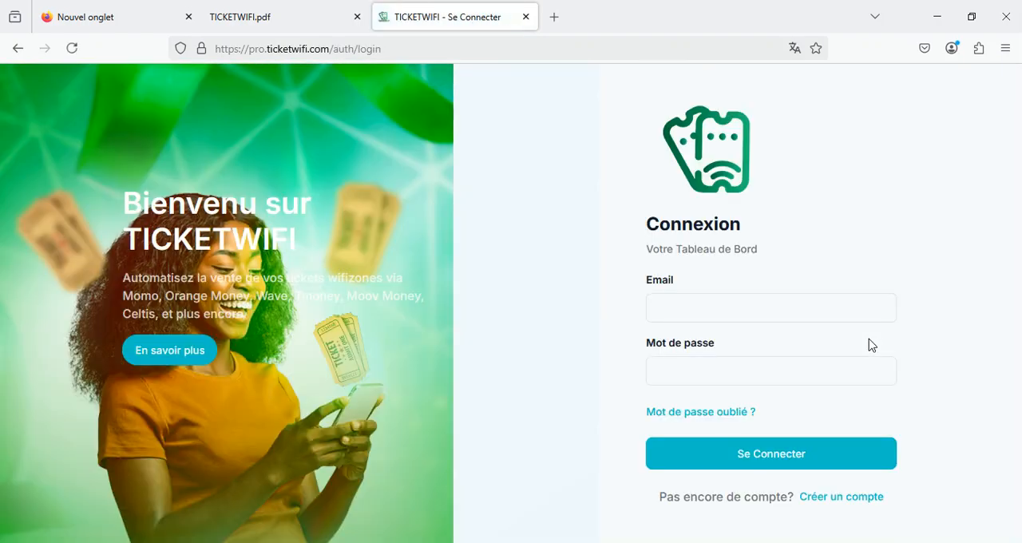
Paste the account password into the login form's Mot de passe field
click(802, 313)
click(748, 364)
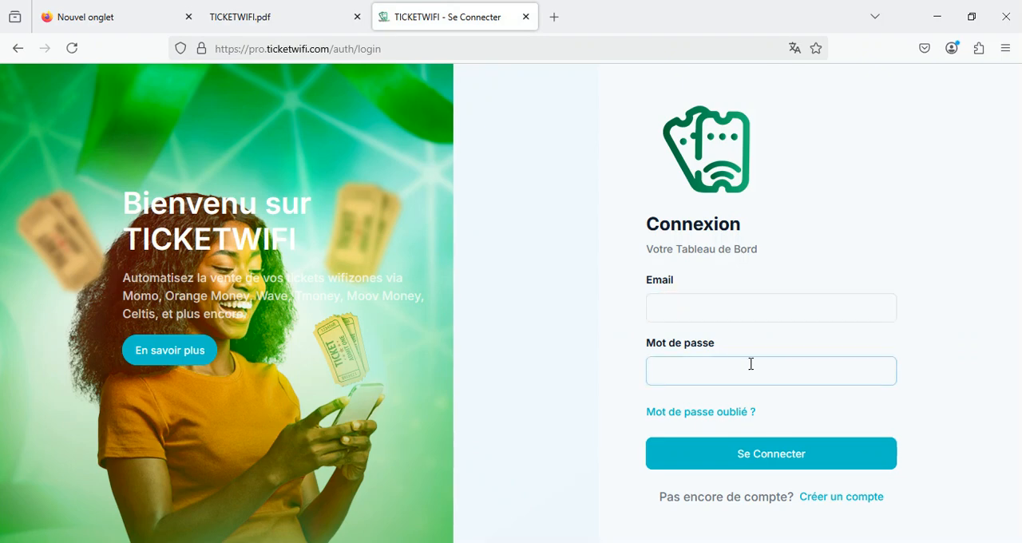
key(ctrl+v)
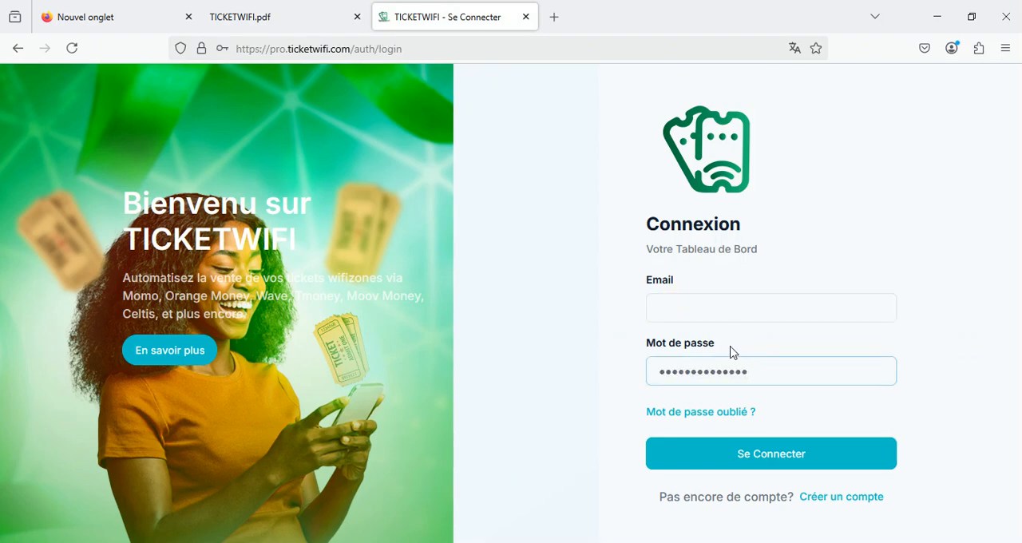
Enter the account e-mail, log in to the dashboard and postpone saving the password in the browser
click(747, 303)
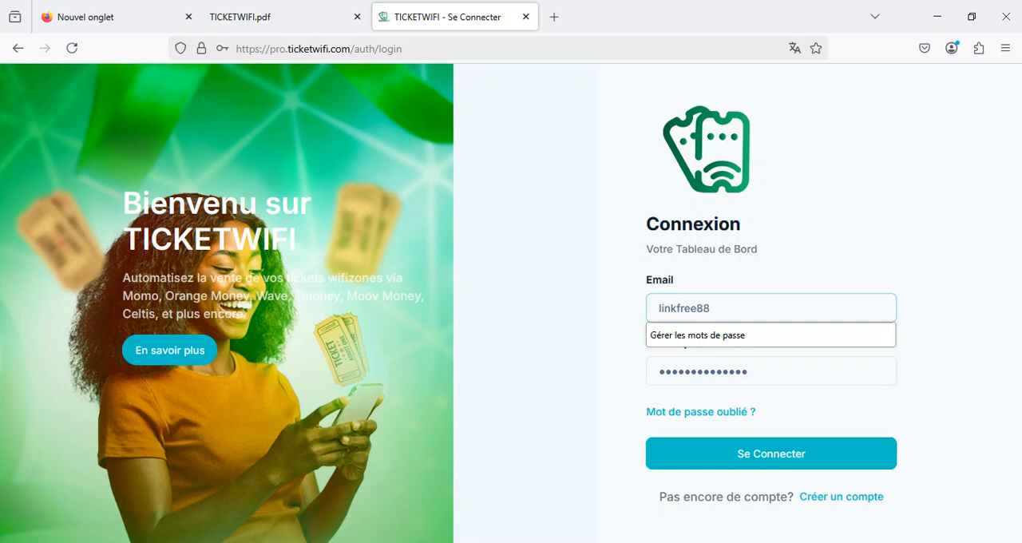
key(Tab)
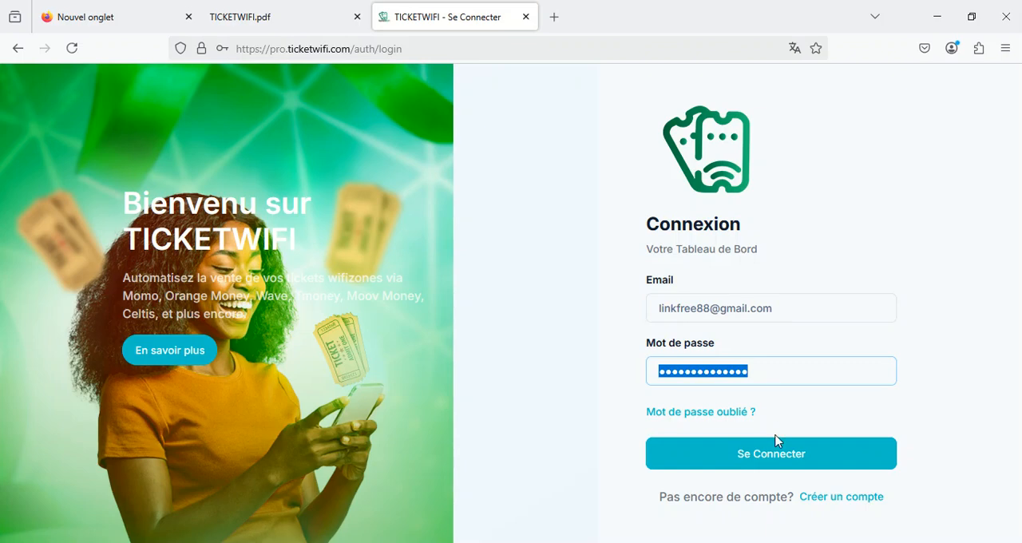
click(768, 464)
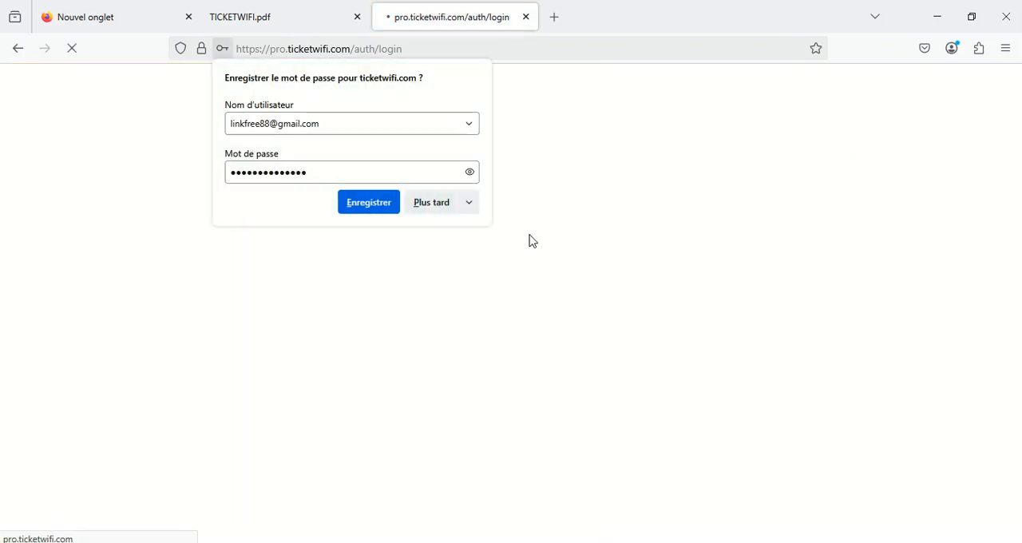
click(422, 206)
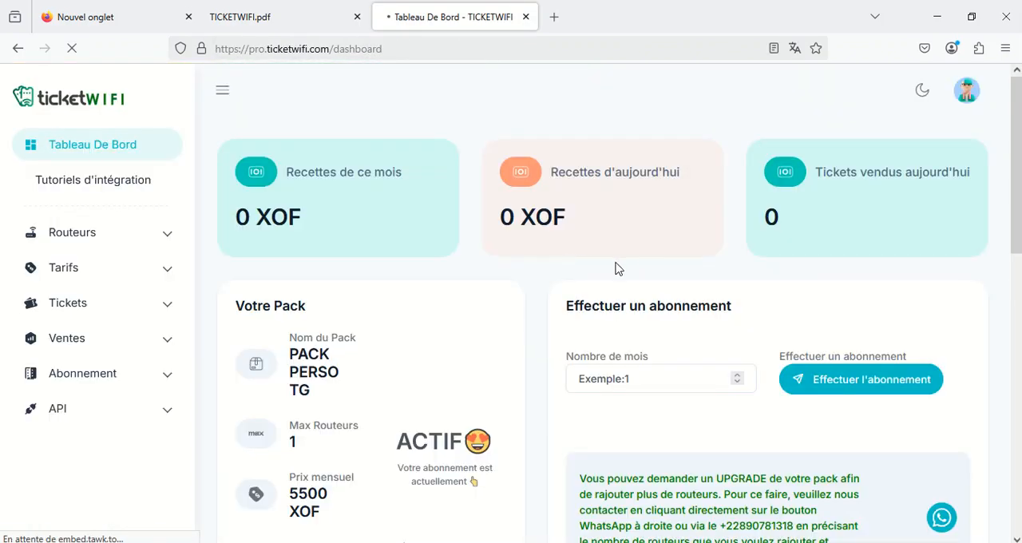
Examine the dashboard's revenue cards, current pack details and seven-day sales curve
scroll(472, 338, down, 1)
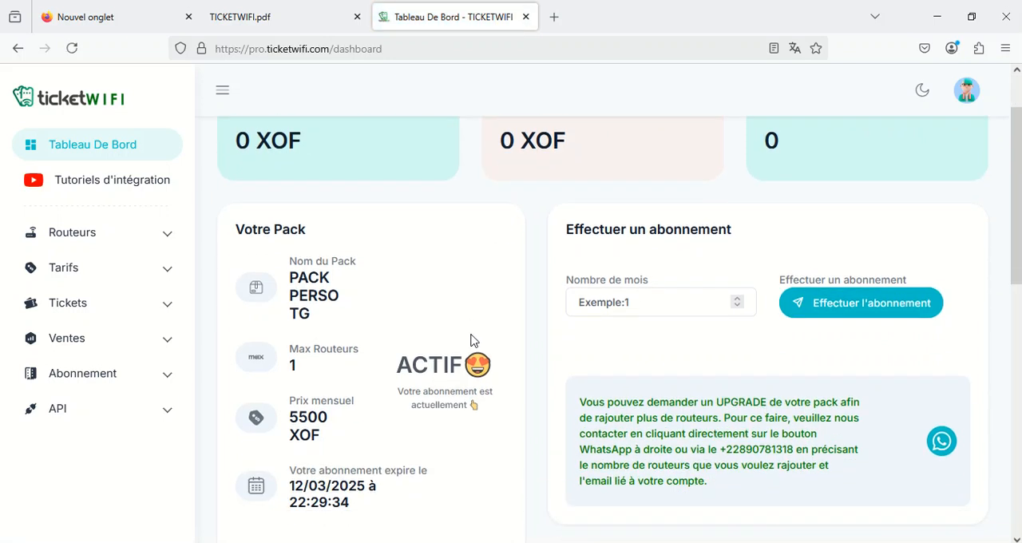
scroll(361, 296, up, 1)
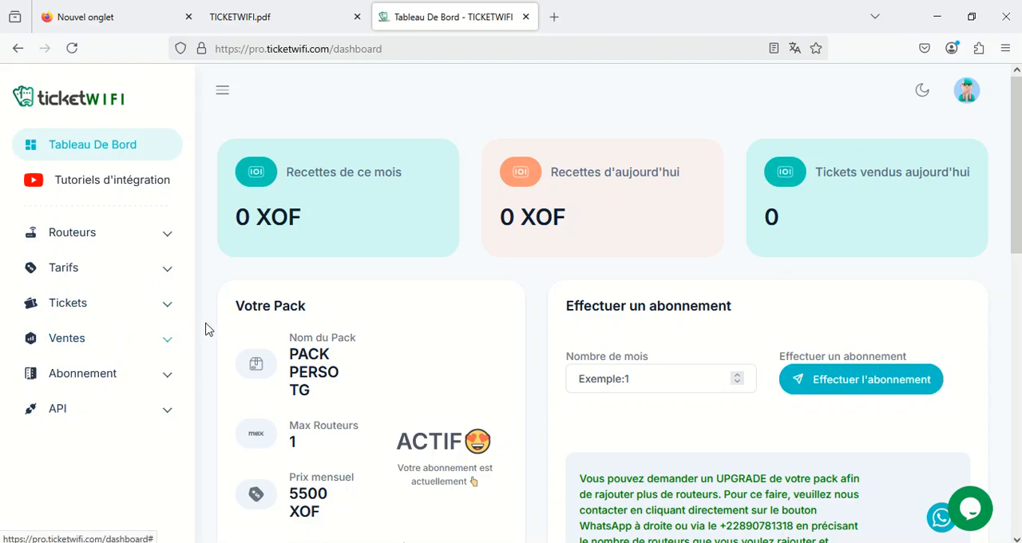
scroll(589, 343, down, 4)
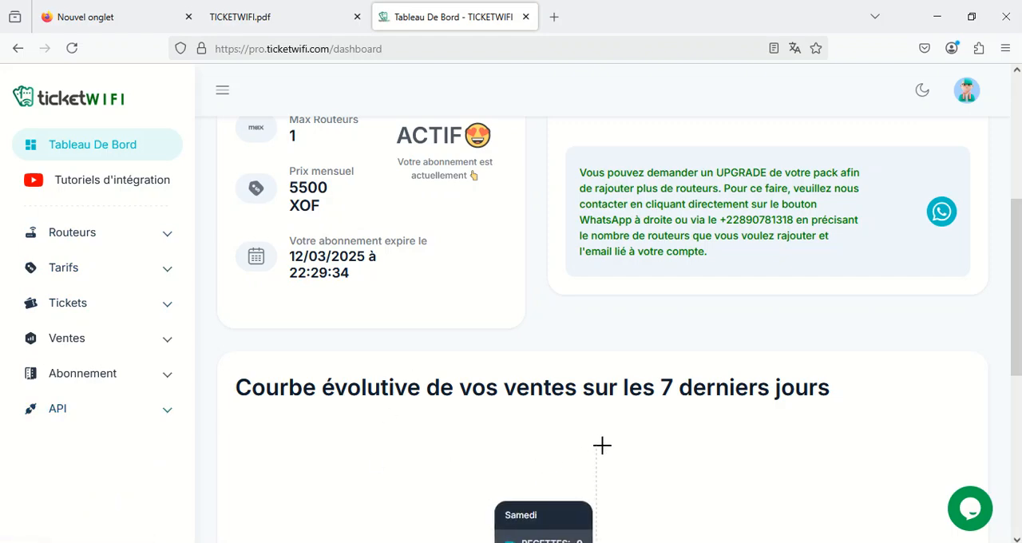
scroll(602, 445, down, 3)
scroll(669, 429, up, 2)
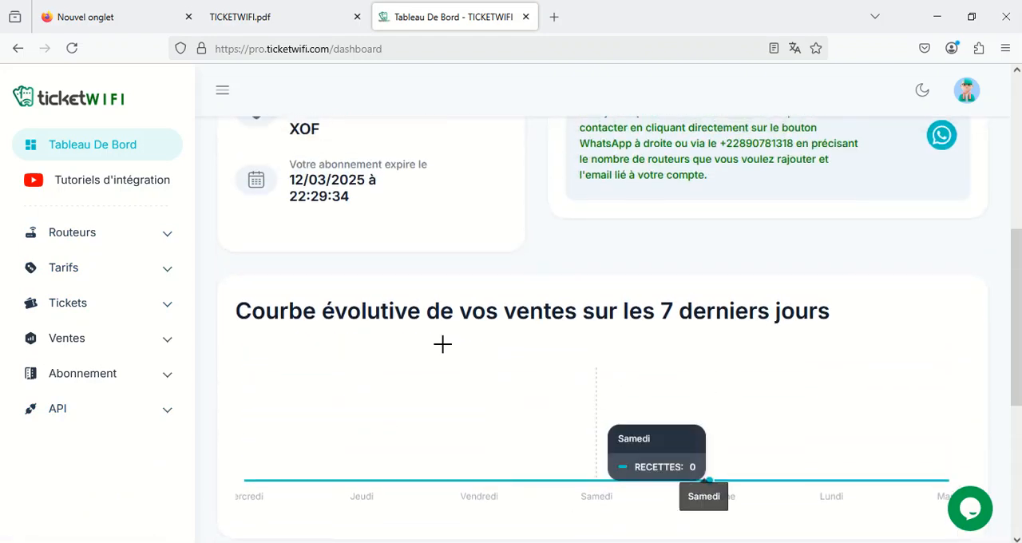
scroll(442, 343, up, 1)
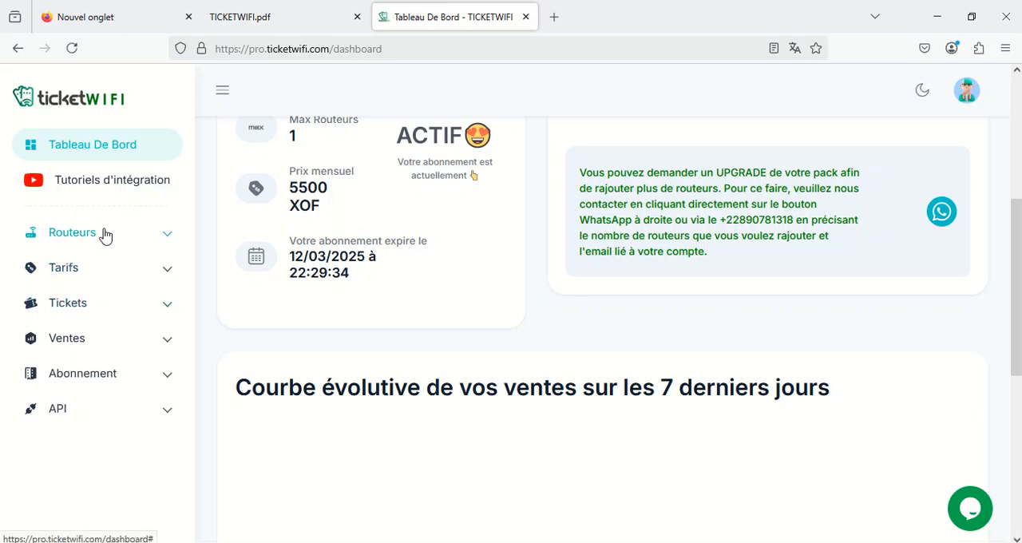
Delete the router LINKTICKETWIFI from the Mes Routeurs list and confirm the removal
click(86, 233)
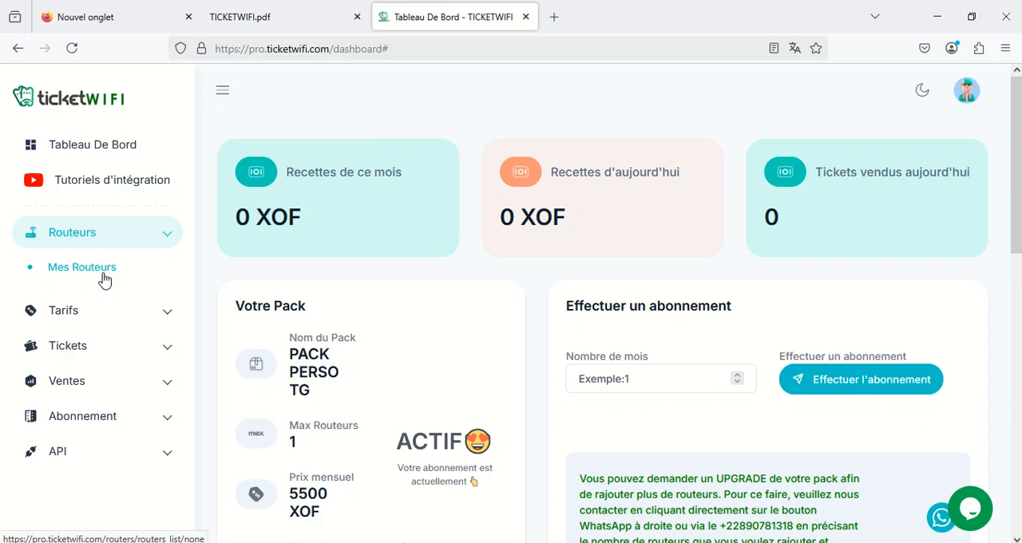
click(104, 277)
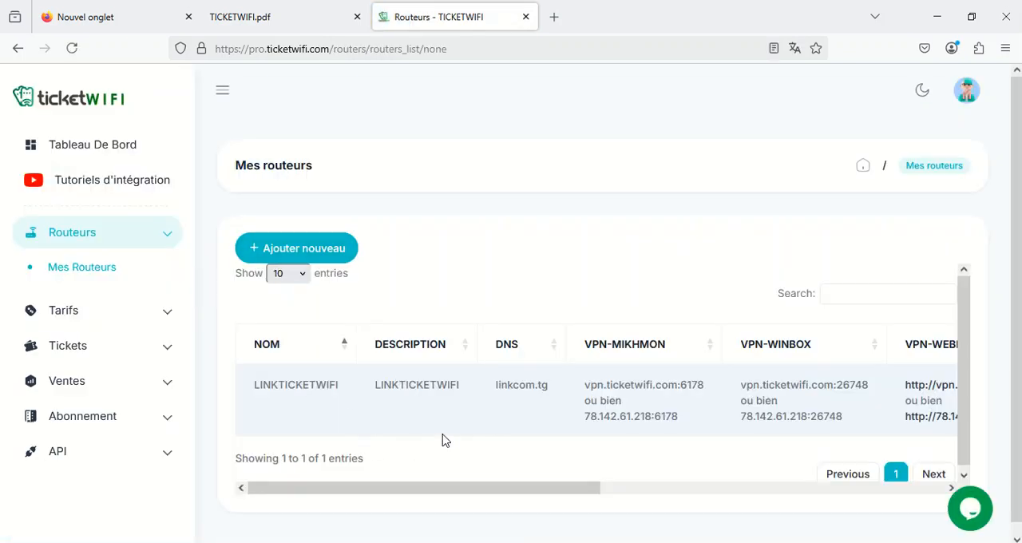
drag(576, 488, 951, 466)
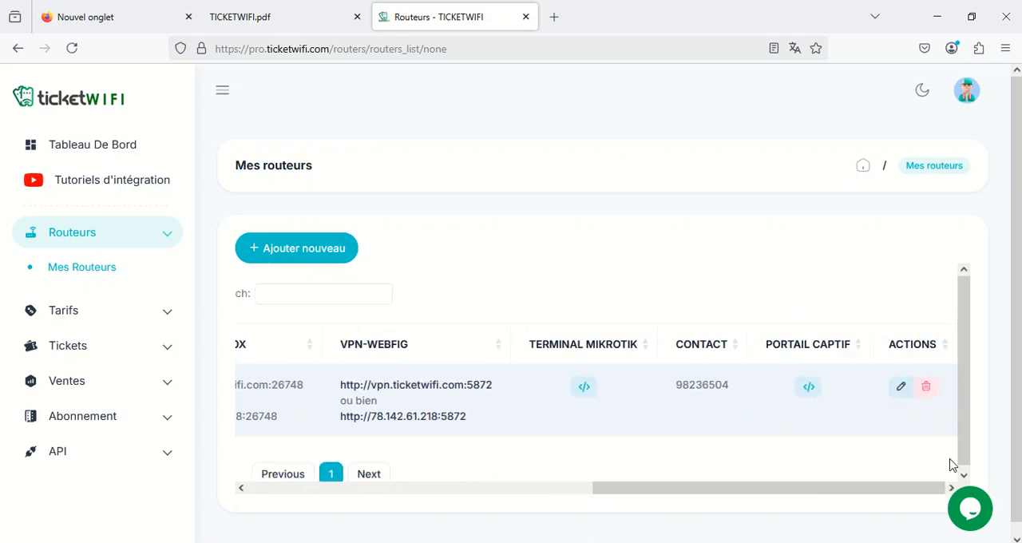
click(927, 389)
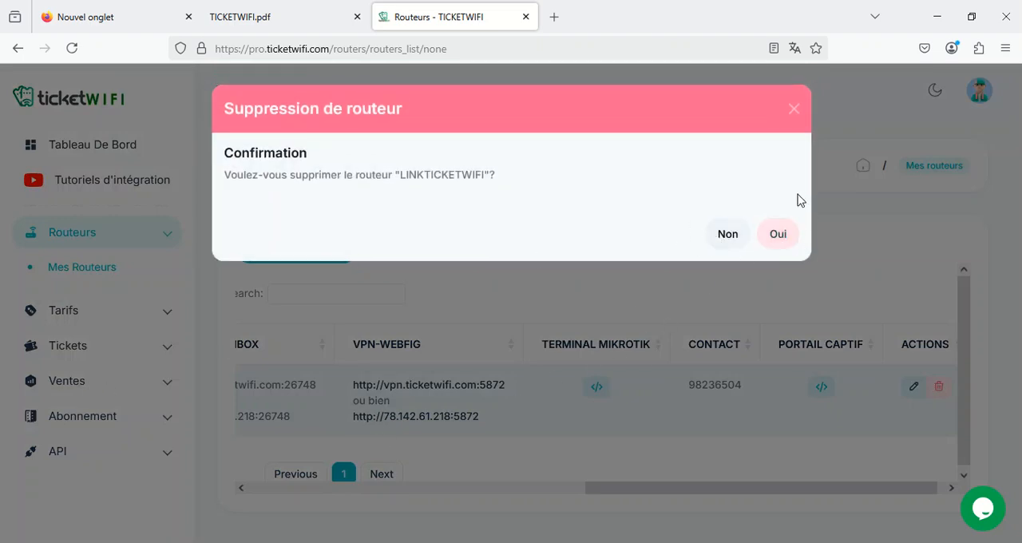
click(782, 237)
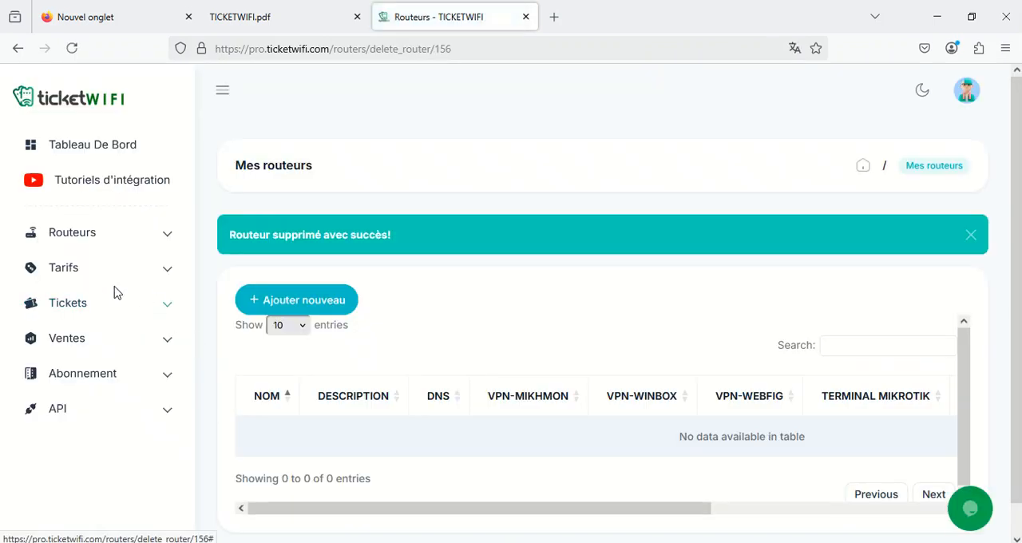
Reopen the Mes Routeurs list and check its contents
click(78, 237)
click(73, 271)
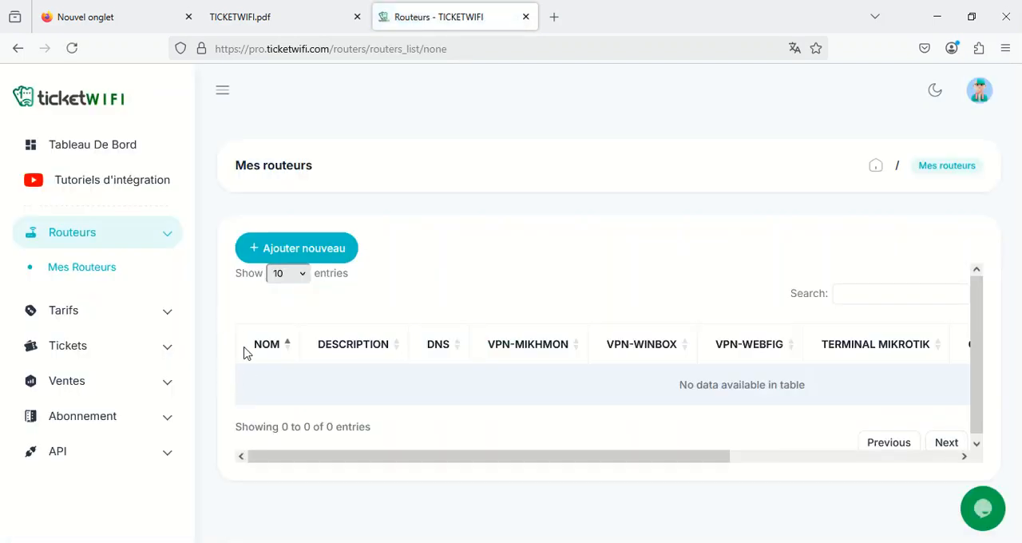
drag(692, 460, 480, 439)
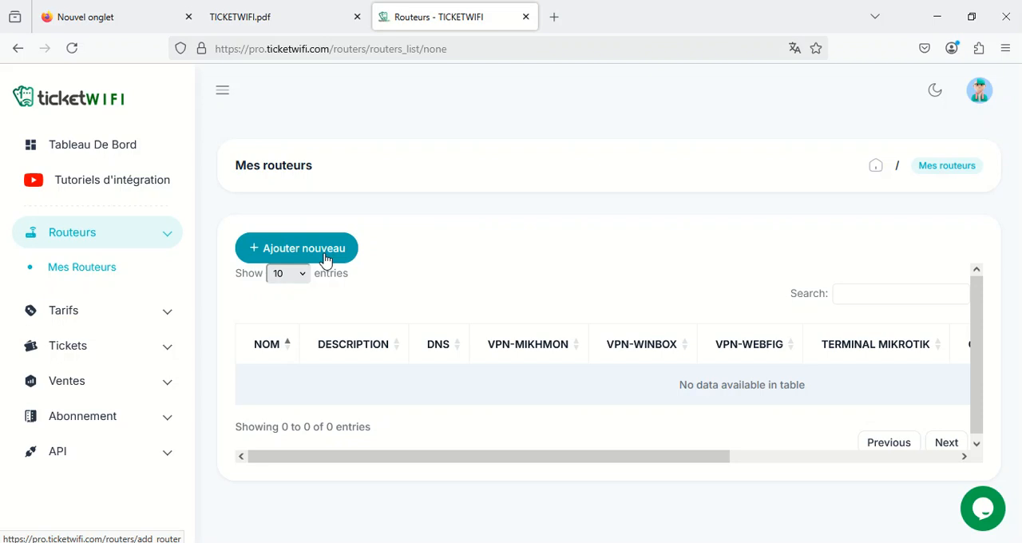
Open the list of subscription packs and review each pack's monthly price and maximum number of routers
click(84, 418)
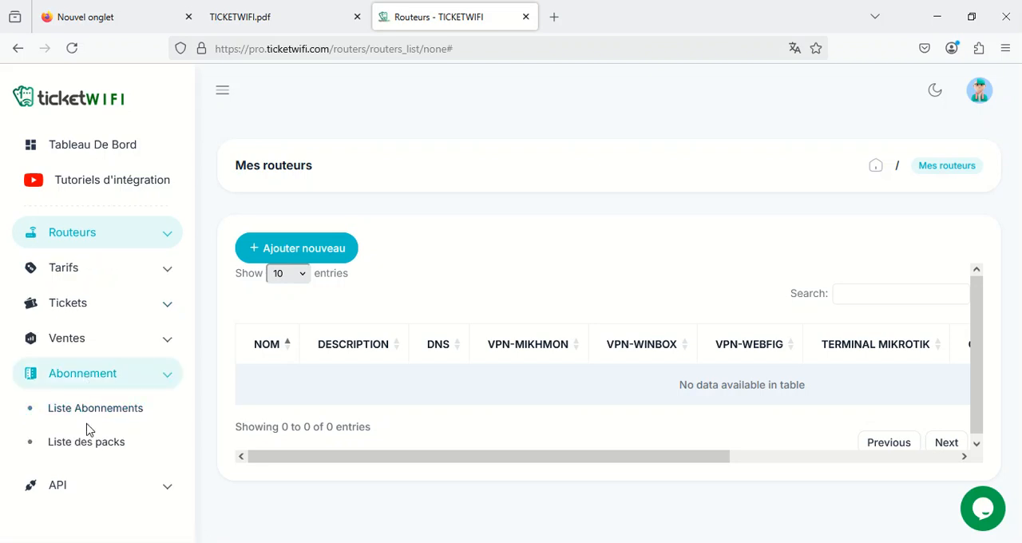
click(75, 444)
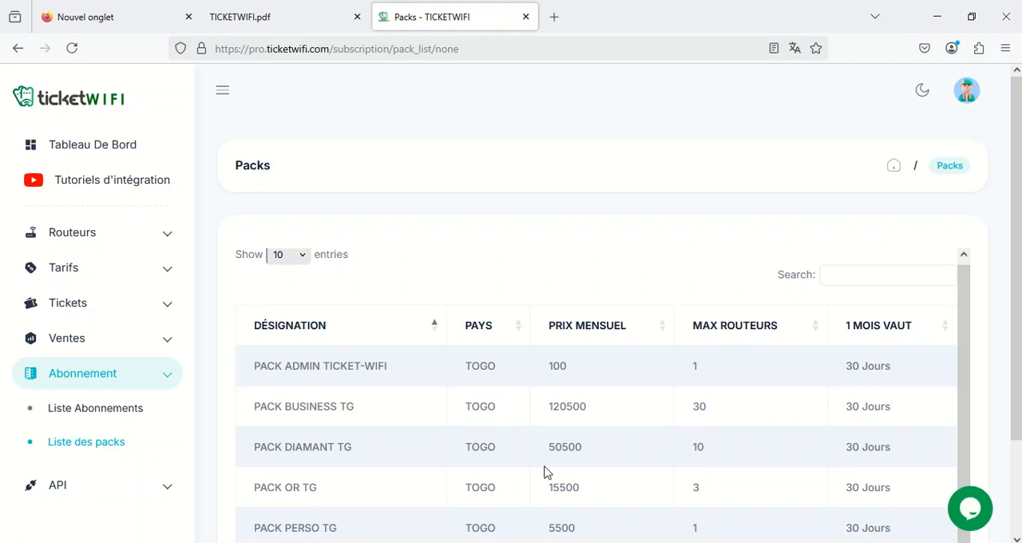
scroll(559, 455, down, 2)
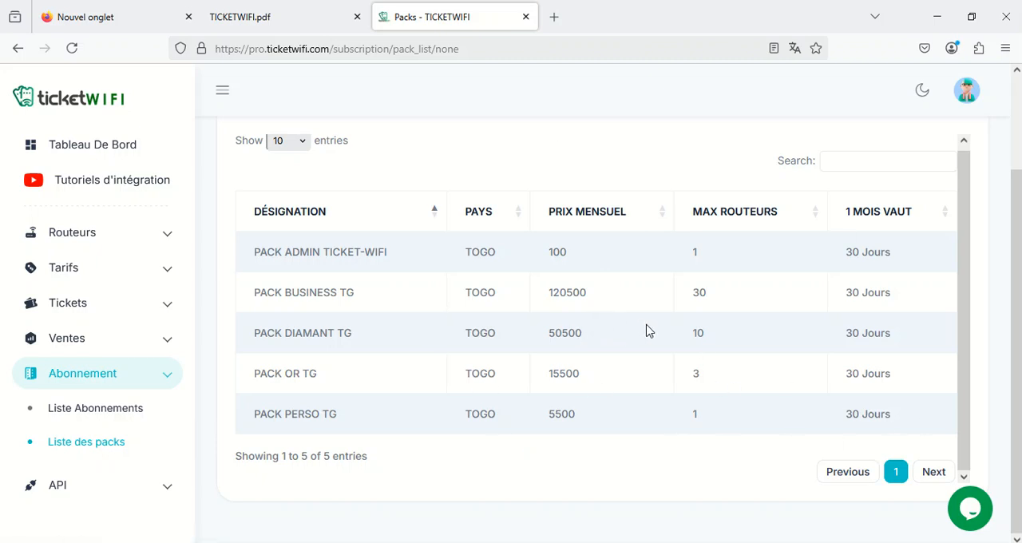
scroll(516, 402, up, 3)
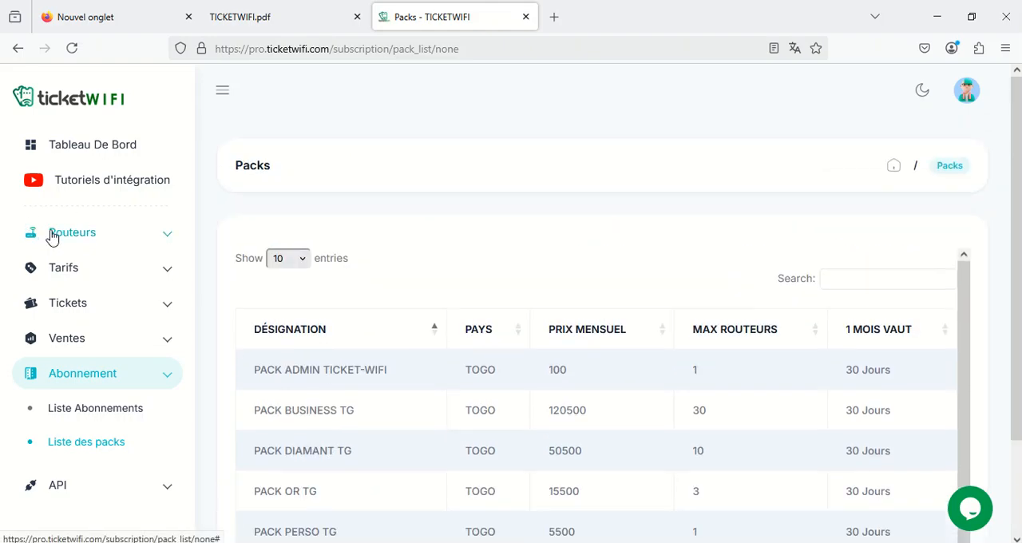
Return to the dashboard and highlight the WhatsApp contact number in the pack upgrade notice
click(116, 144)
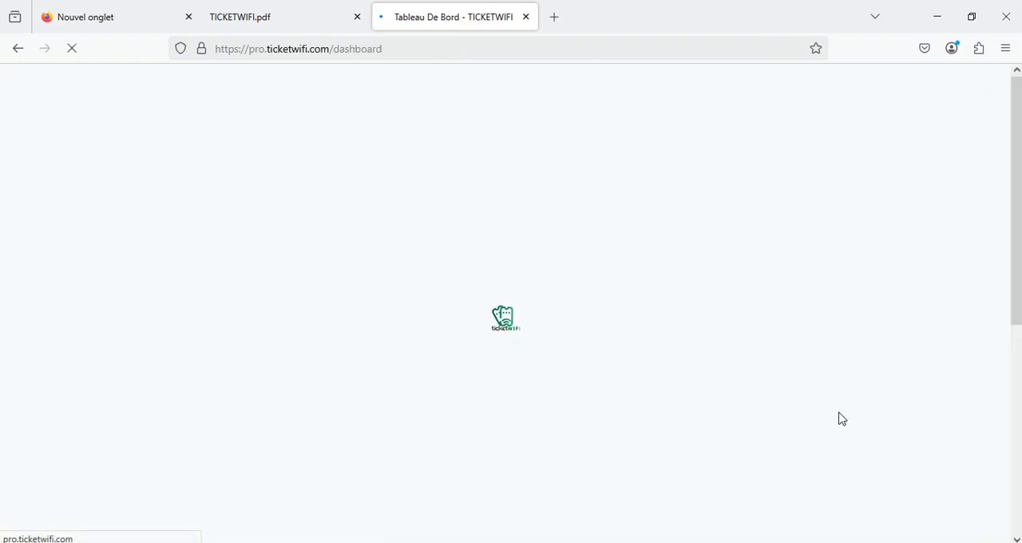
scroll(787, 418, down, 3)
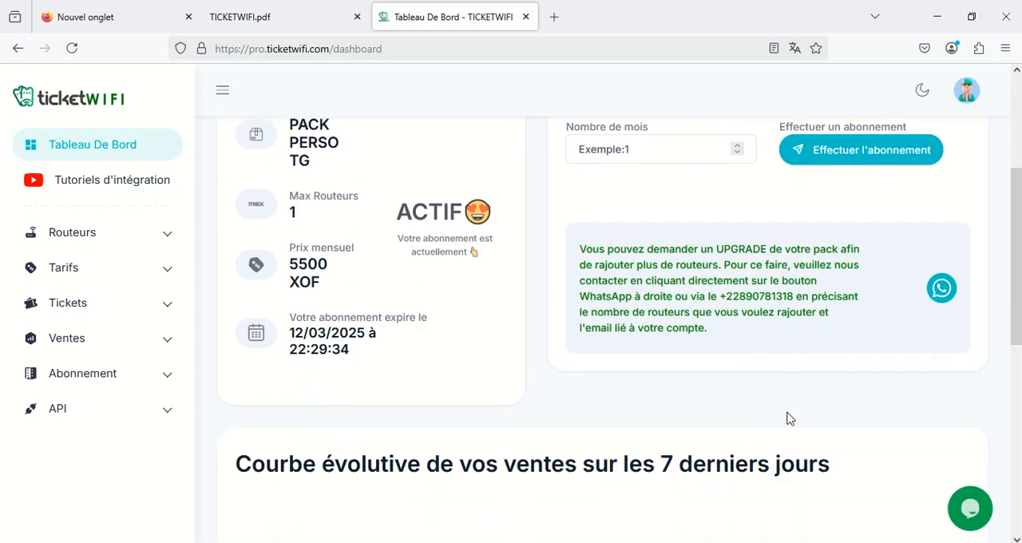
drag(797, 297, 719, 301)
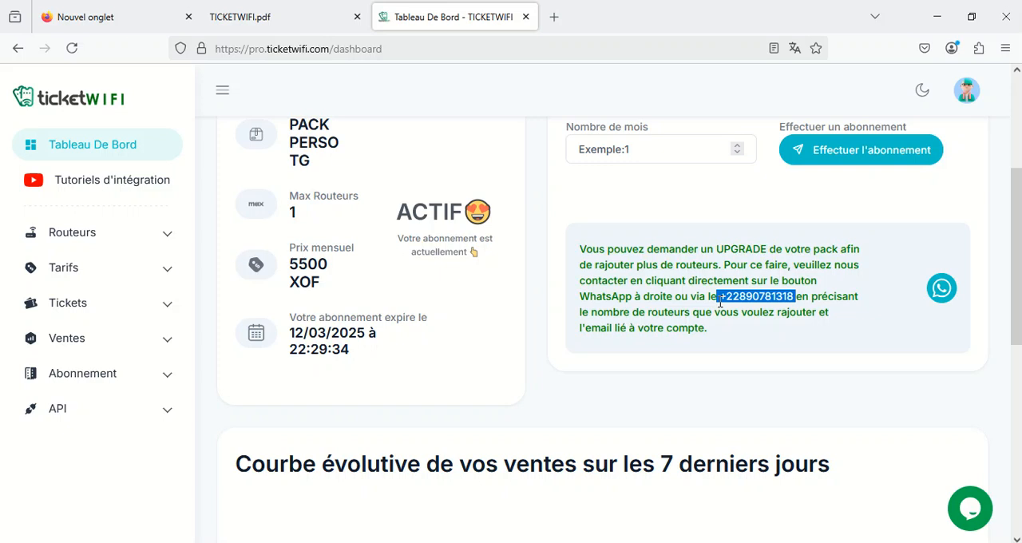
Start adding a new router from the Mes Routeurs list and go over the fields of its form
click(76, 234)
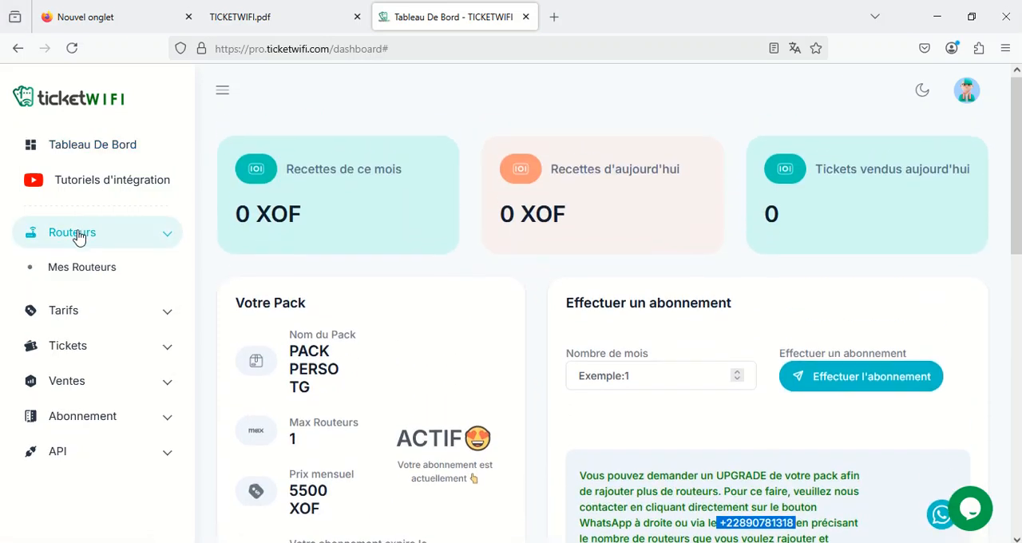
click(92, 277)
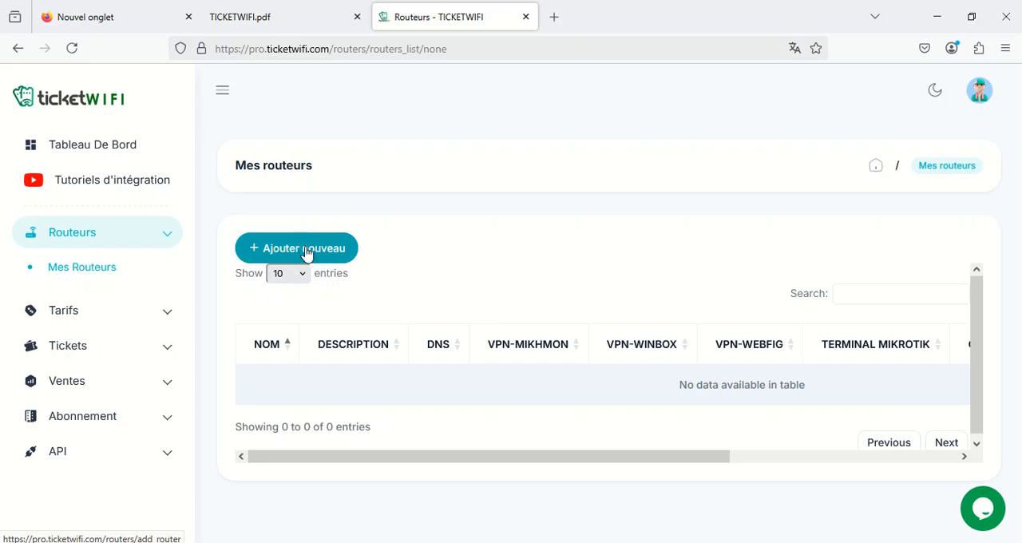
click(311, 251)
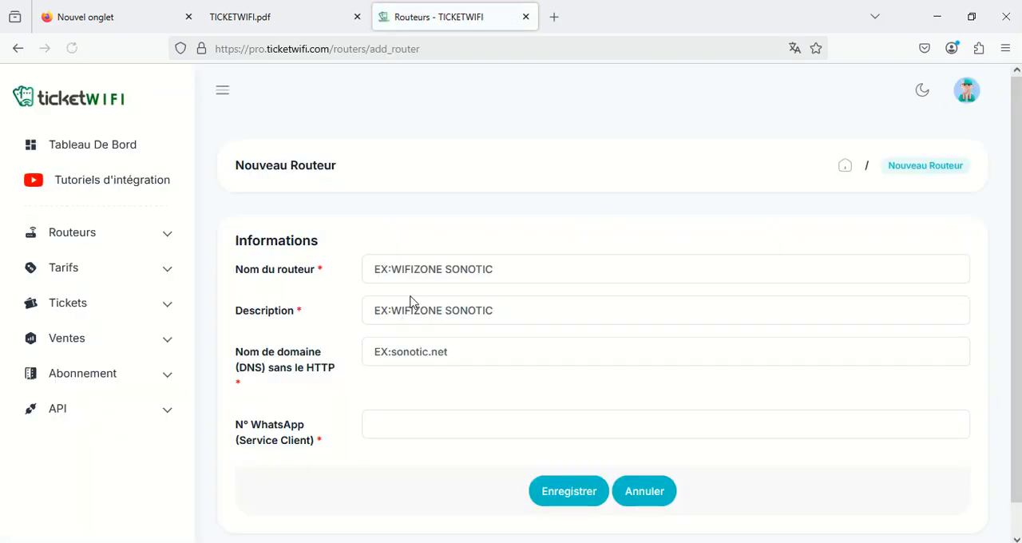
click(416, 270)
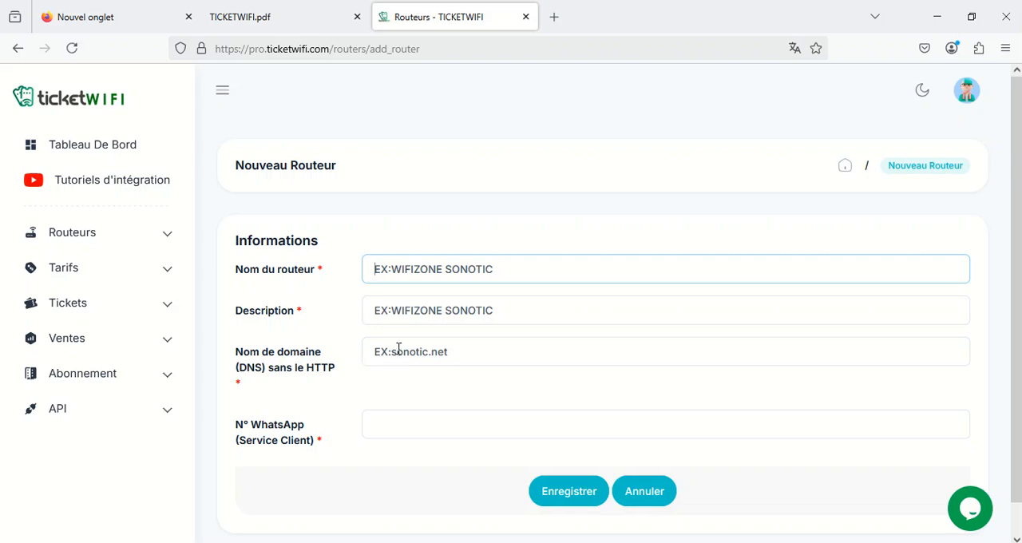
click(395, 421)
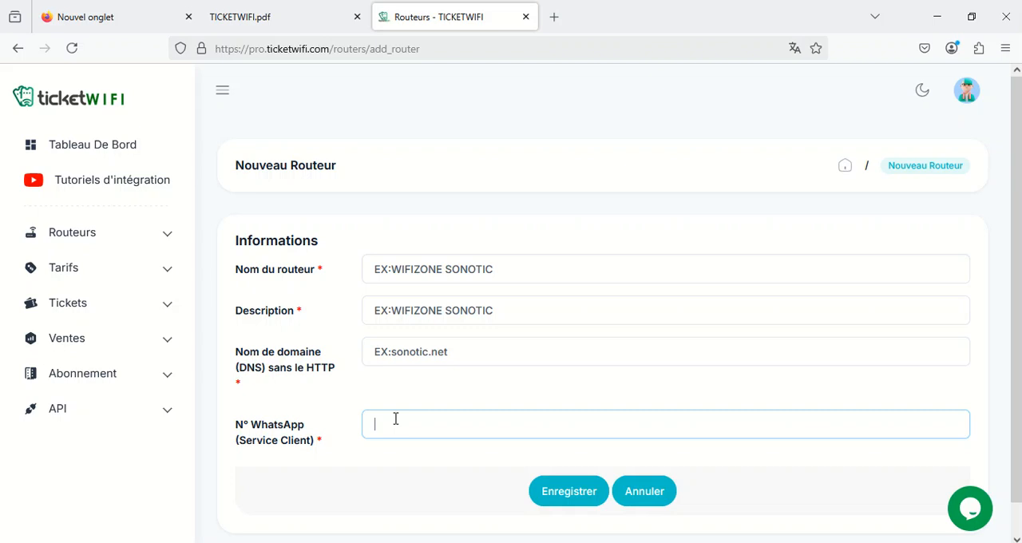
click(527, 266)
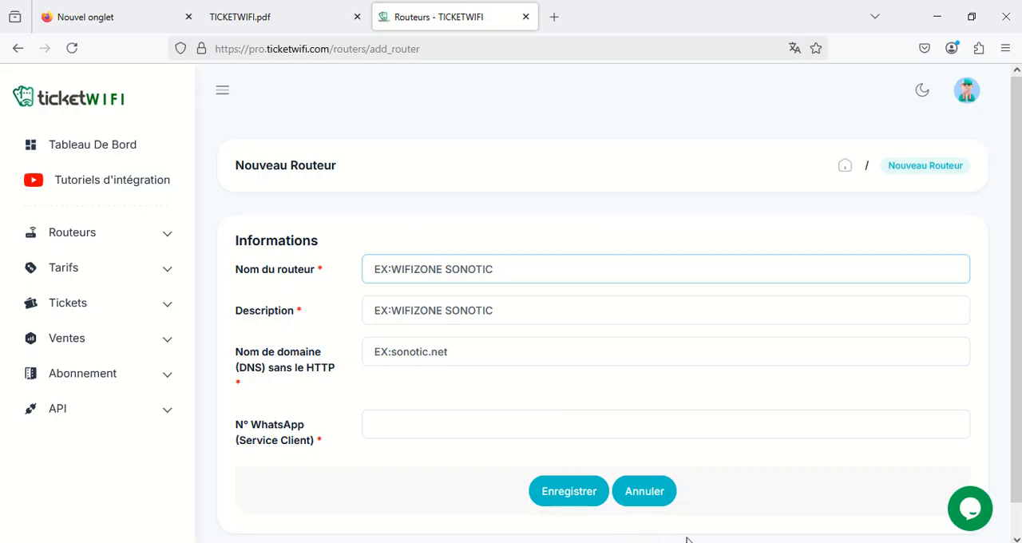
Switch to WinBox and copy the SSID from the wireless settings of the wlan1 interface
click(688, 542)
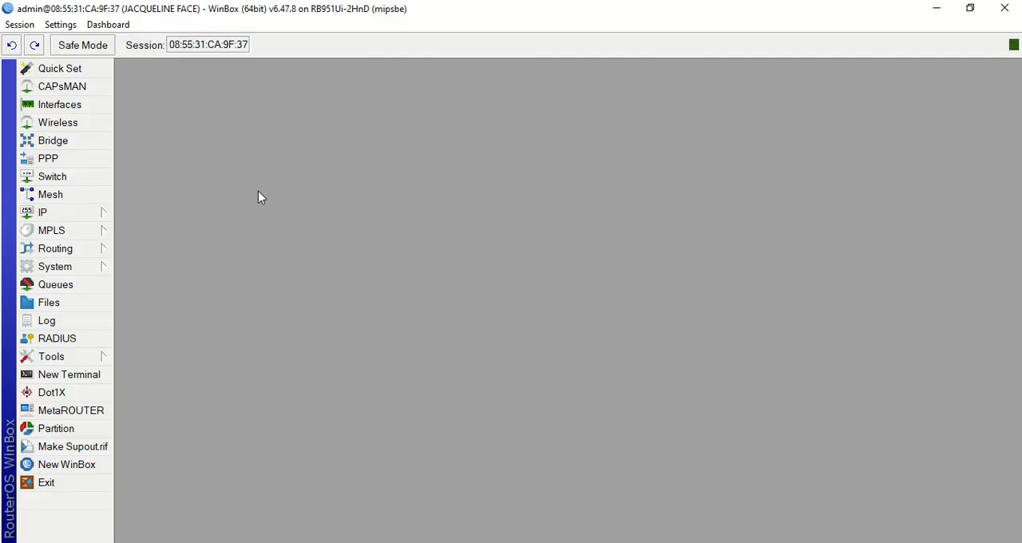
click(56, 122)
click(206, 187)
double_click(205, 187)
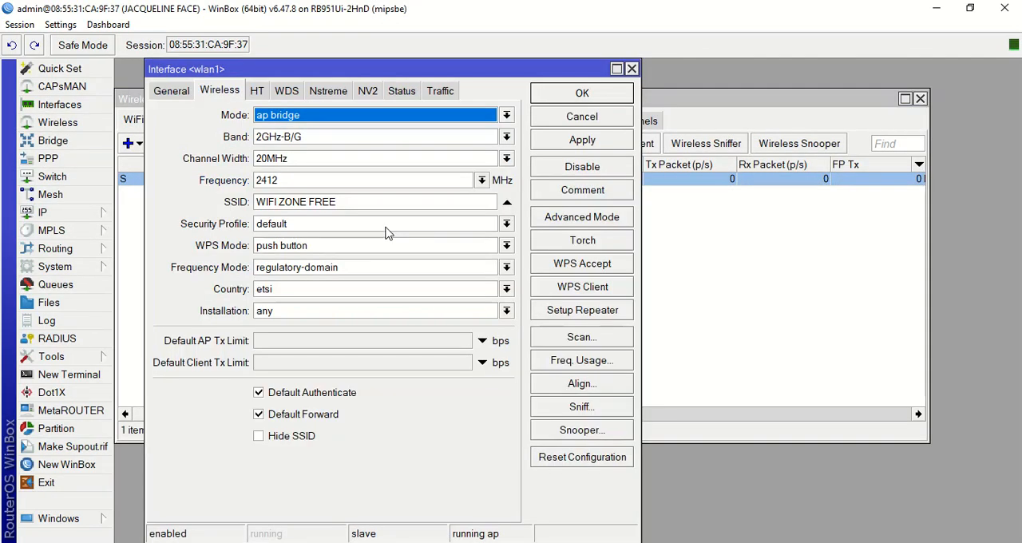
drag(339, 202, 249, 208)
key(ctrl+c)
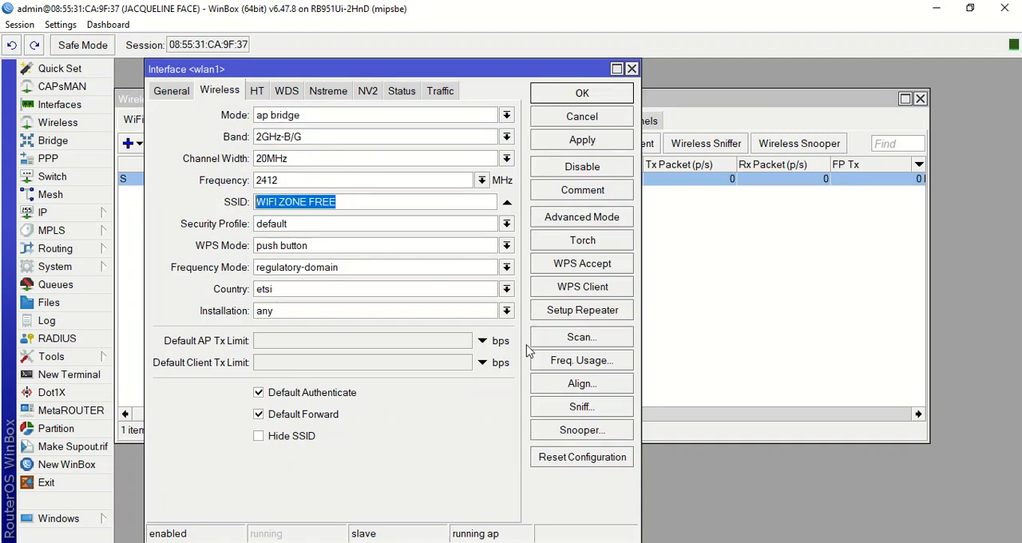
Switch back to the TICKETWIFI router form in Firefox and enter WIFI ZONE FREE as both router name and description
click(499, 542)
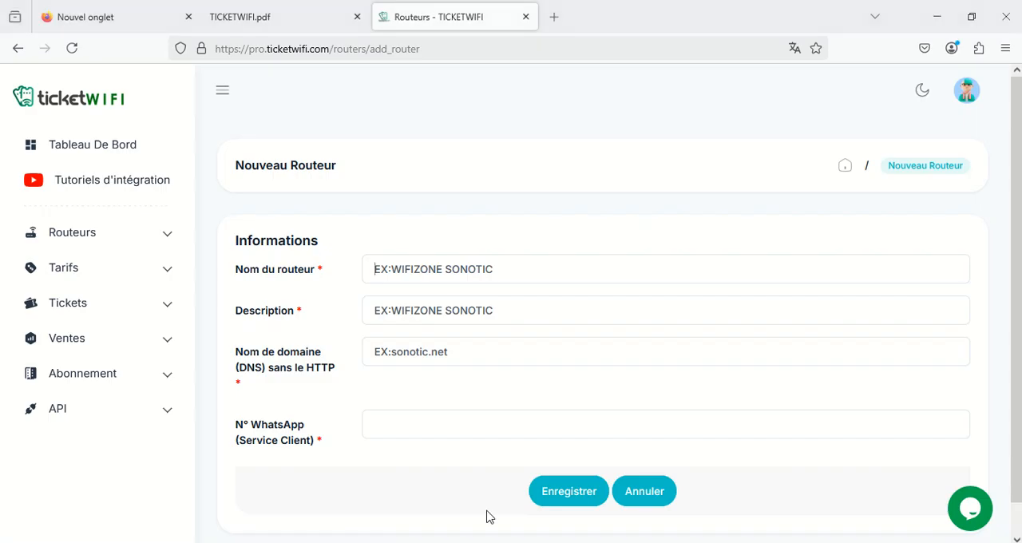
click(425, 273)
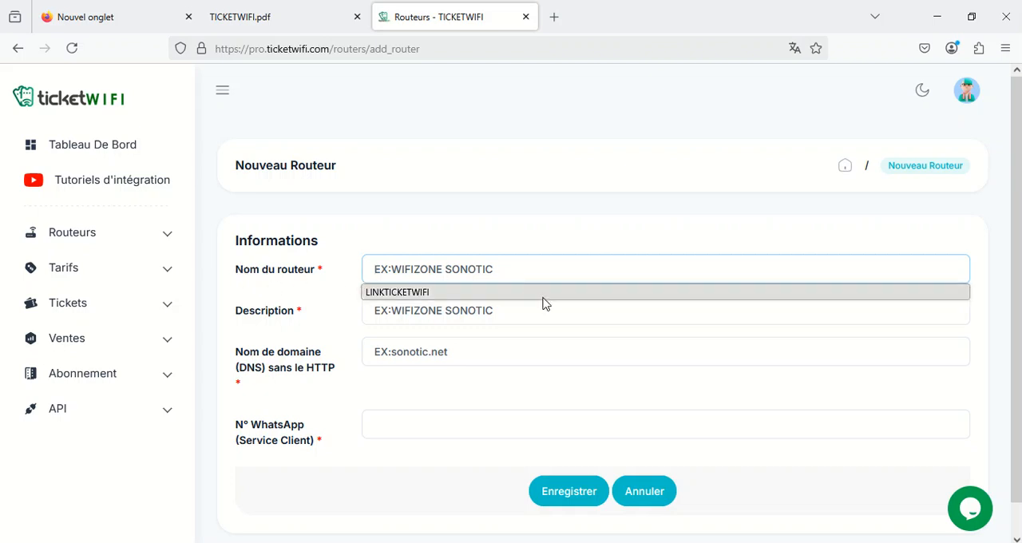
key(ctrl+v)
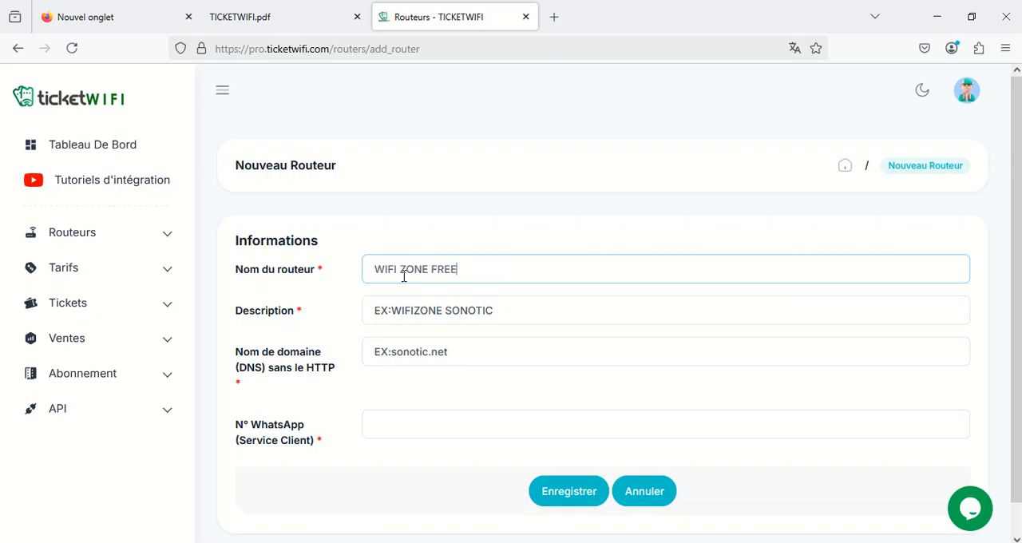
click(440, 308)
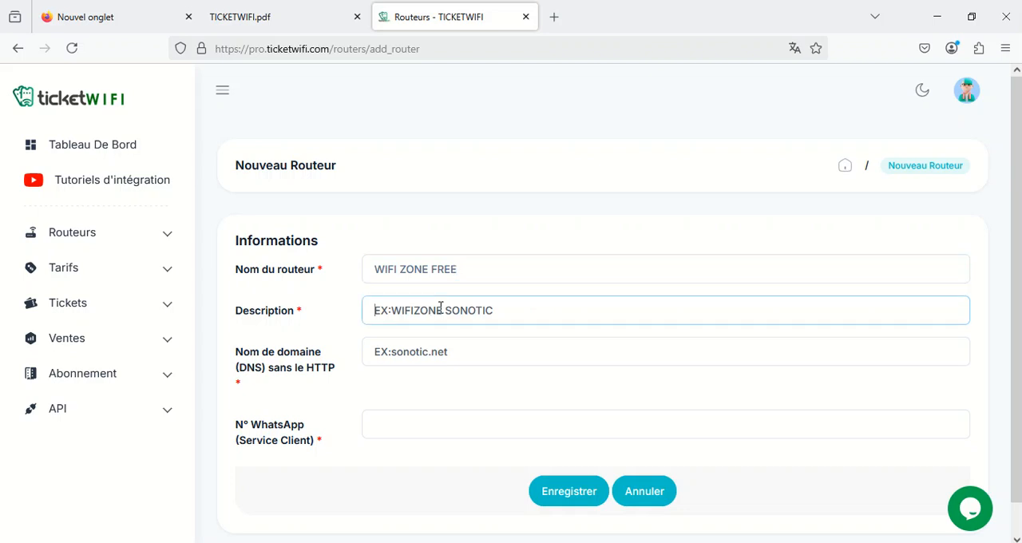
key(ctrl+v)
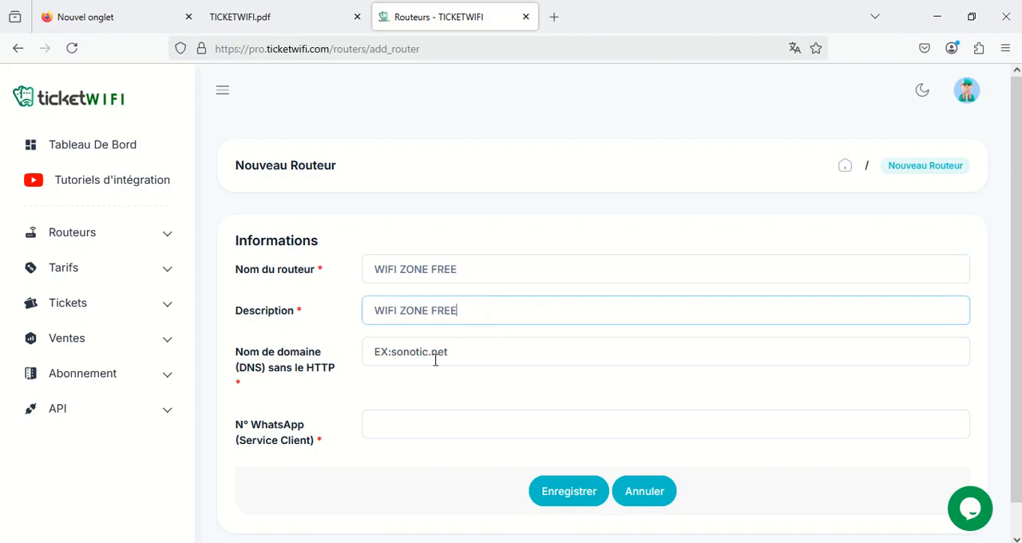
Switch to WinBox and copy the DNS name from the hotspot server profile hsprof1
key(alt+Tab)
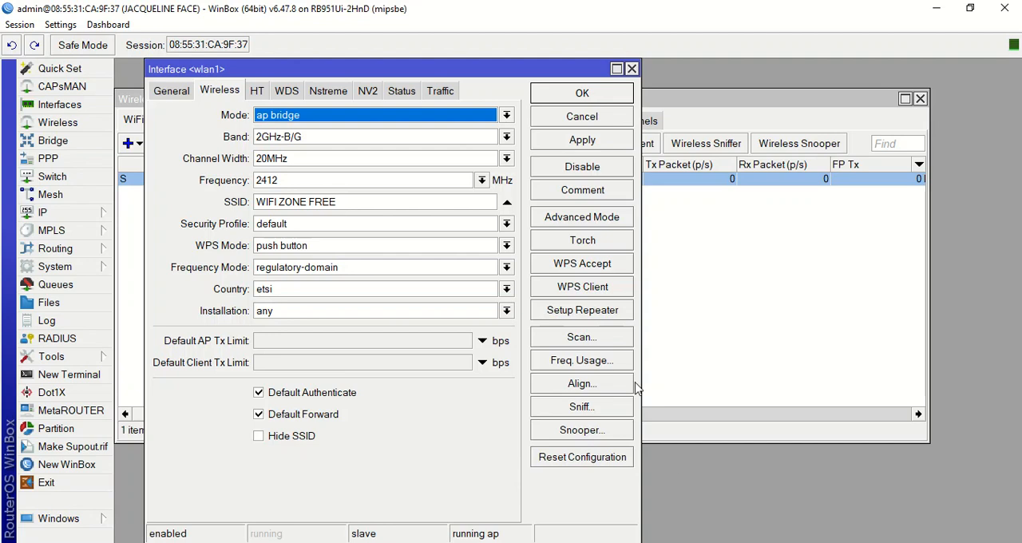
click(68, 213)
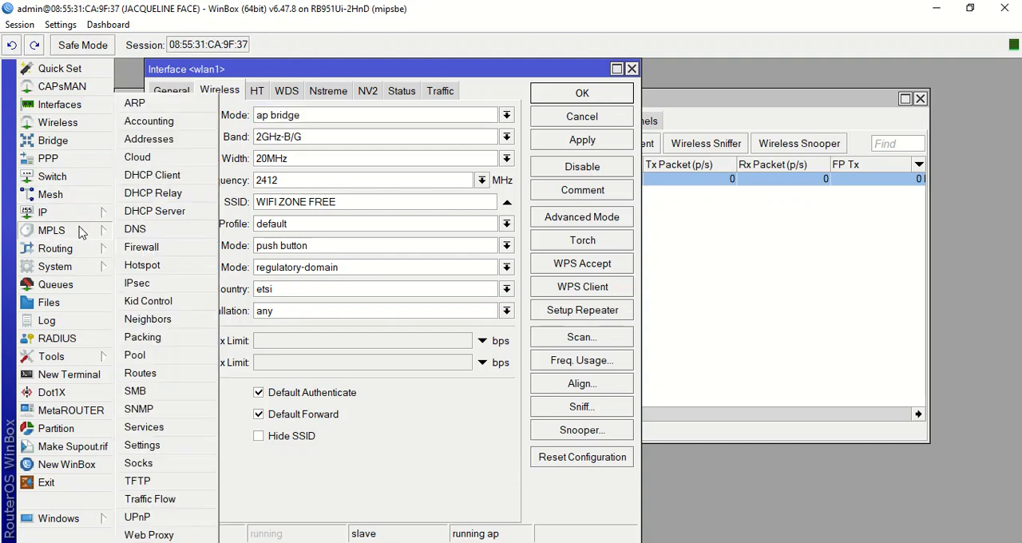
click(148, 266)
click(200, 89)
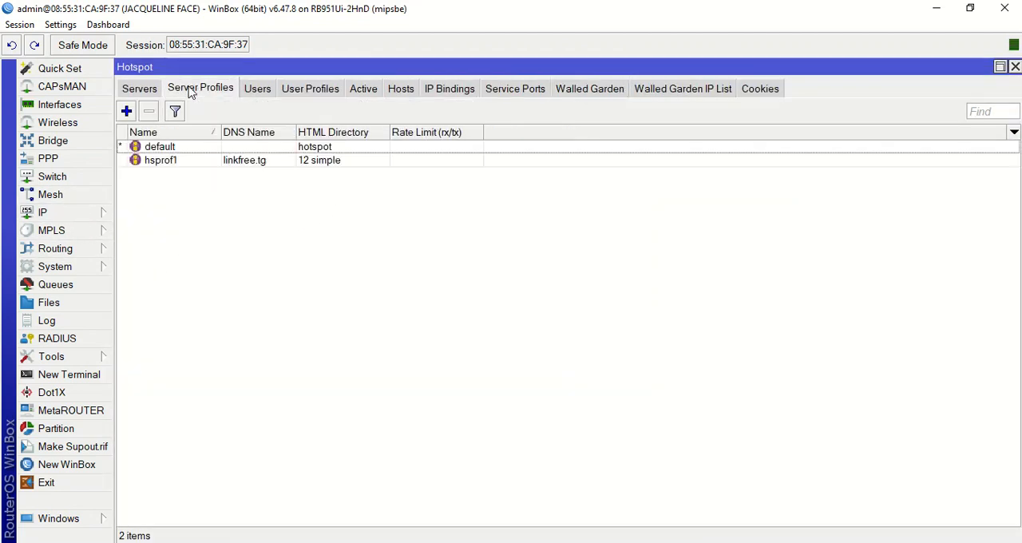
double_click(267, 163)
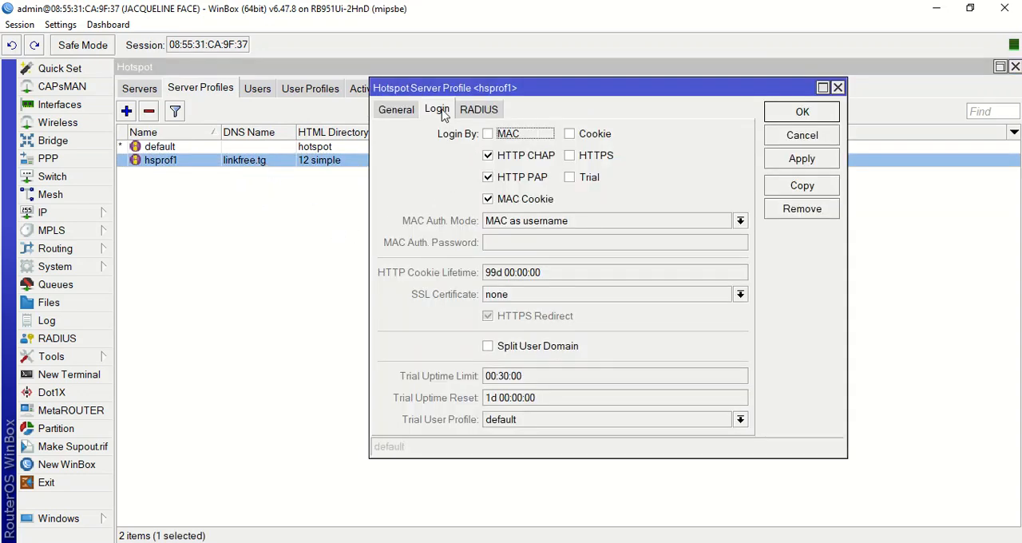
click(398, 110)
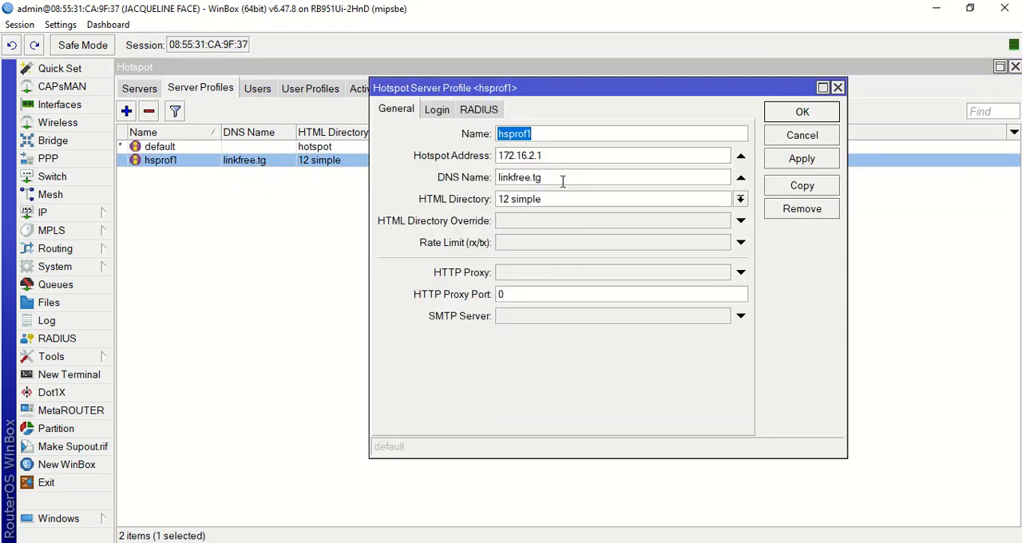
drag(564, 177, 485, 178)
key(ctrl+c)
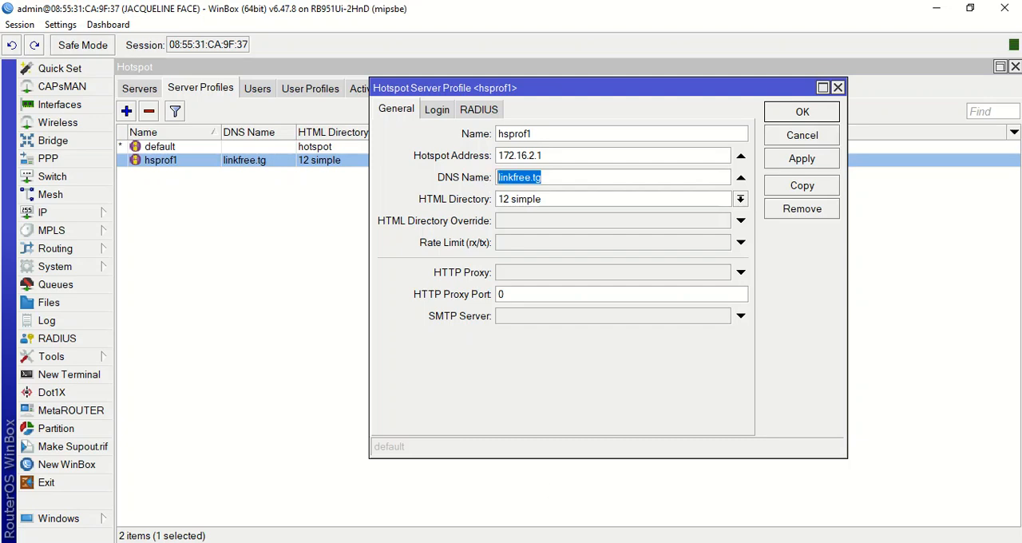
Return to the TICKETWIFI router form in Firefox and enter linkfree.tg as the domain name
key(alt+Tab)
click(400, 354)
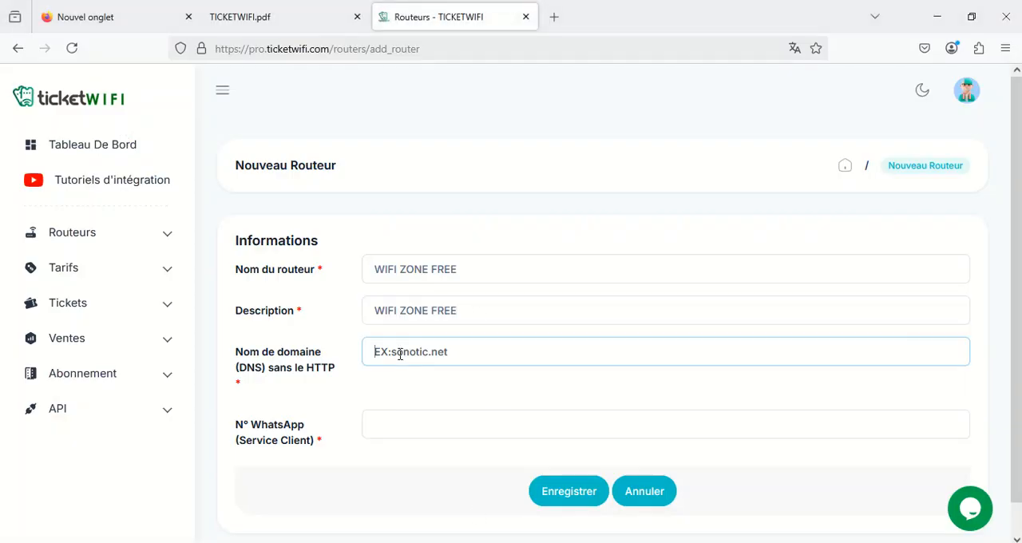
key(ctrl+v)
Enter the customer service WhatsApp number and save the new router
click(394, 417)
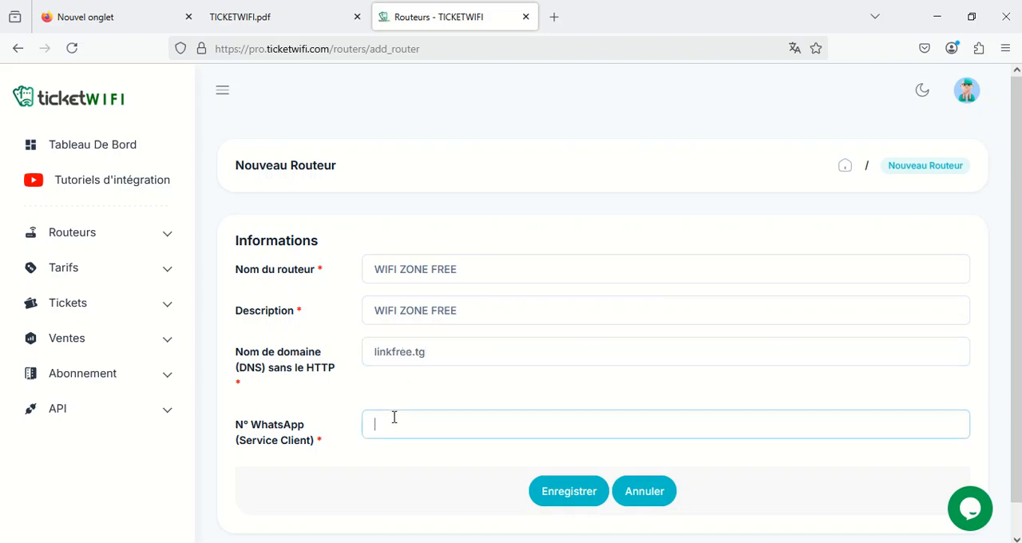
text(98)
text(23)
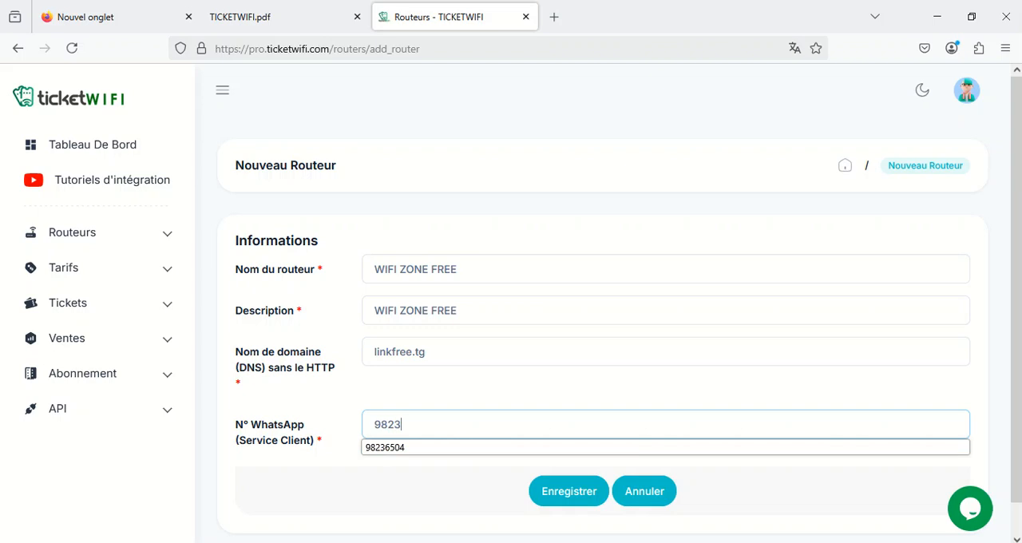
text(6504)
click(395, 447)
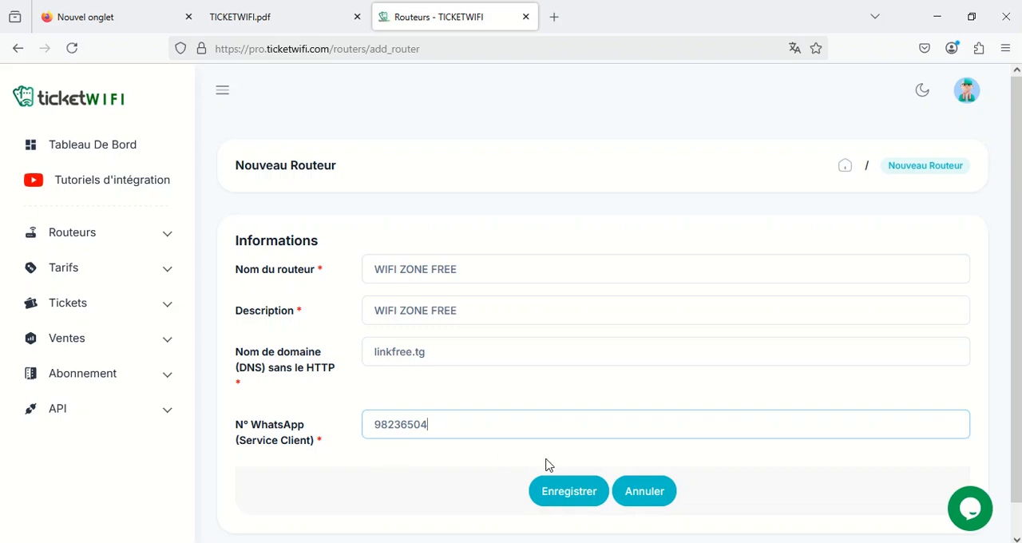
click(574, 497)
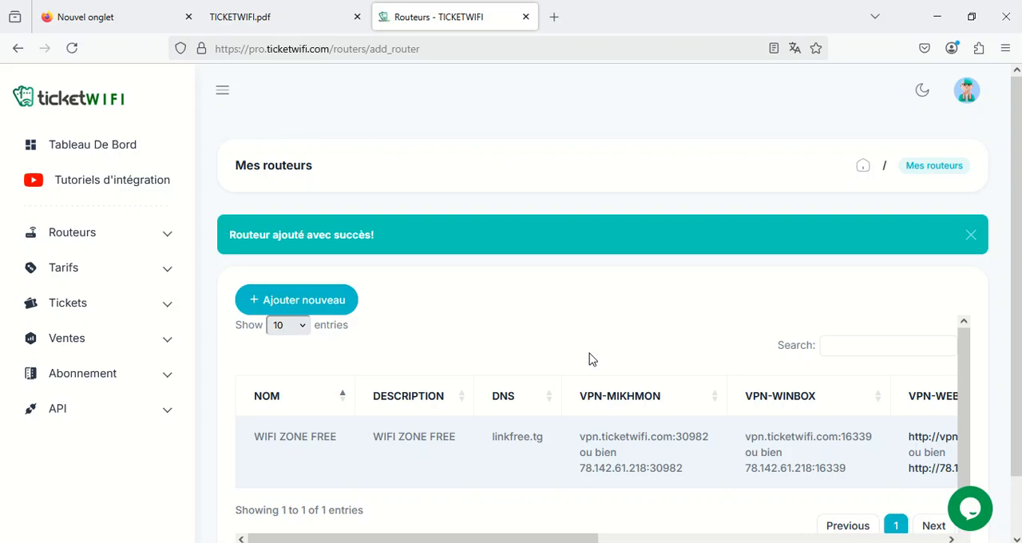
Open the Mes tarifs list, look at the Ajouter tarif form and return to the list
click(68, 272)
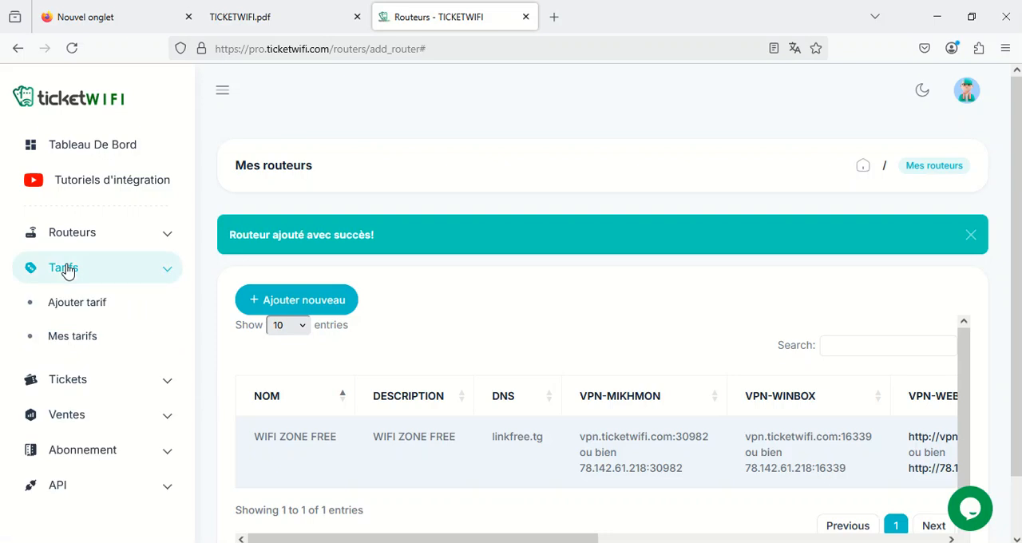
click(80, 340)
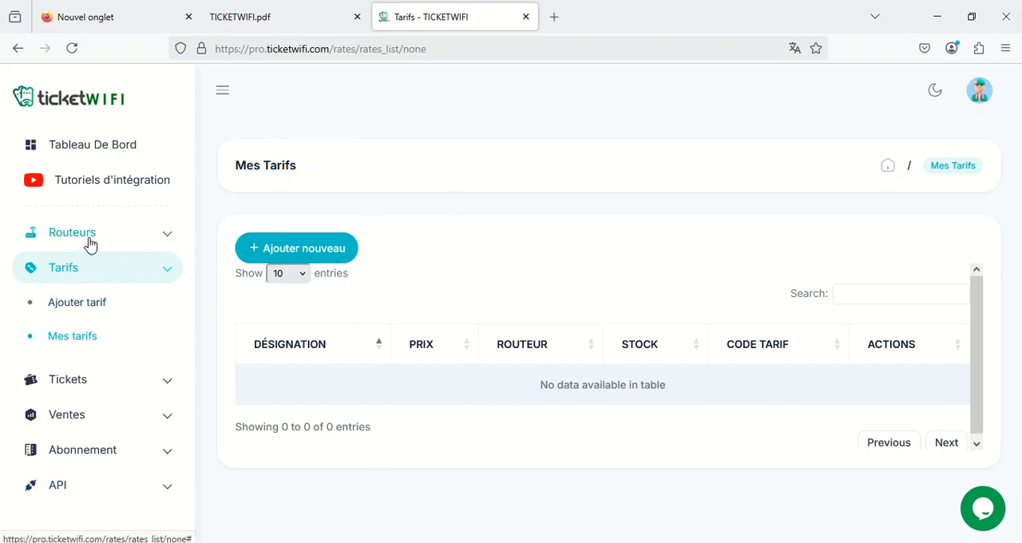
click(95, 307)
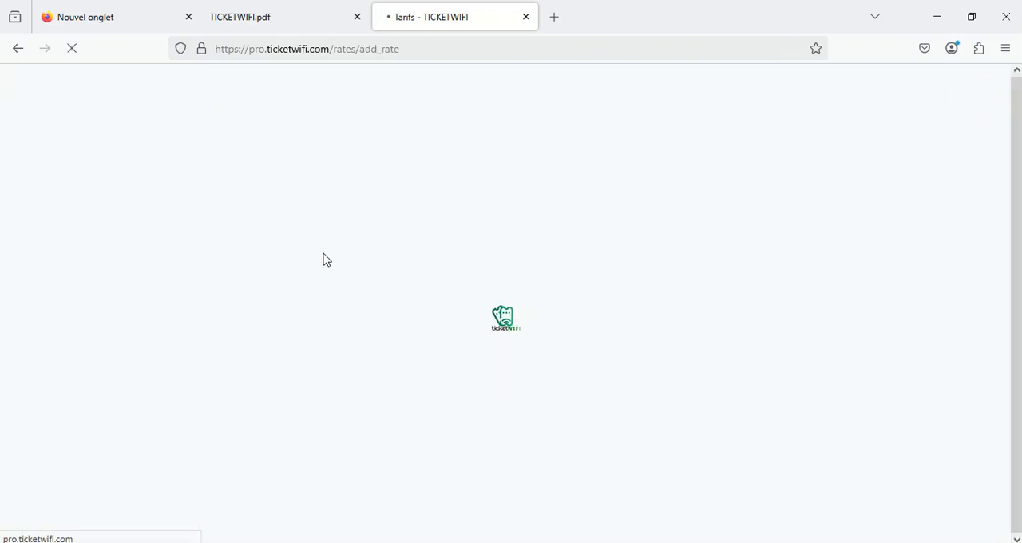
click(78, 339)
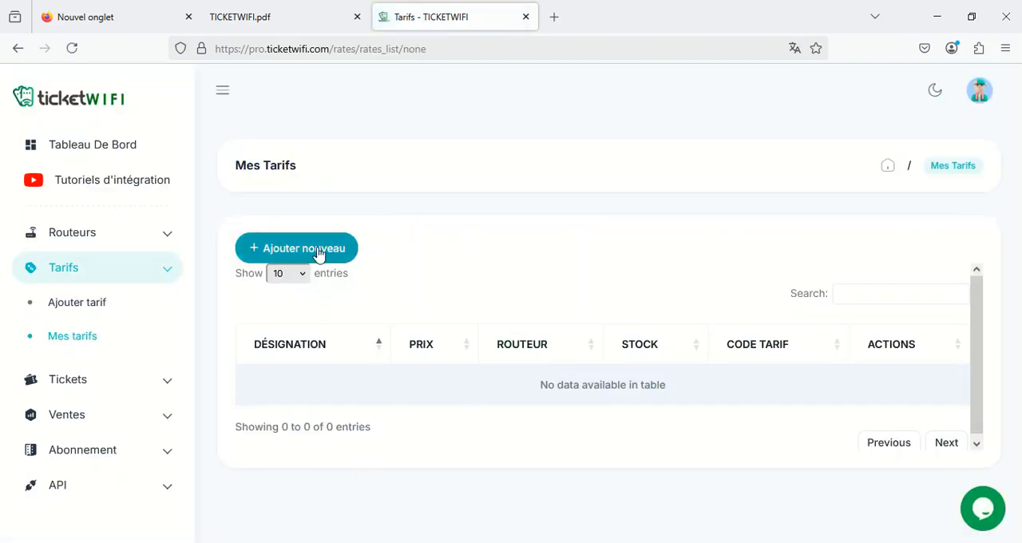
Start a new tariff for the router WIFI ZONE FREE with the designation 1H-100F
click(317, 250)
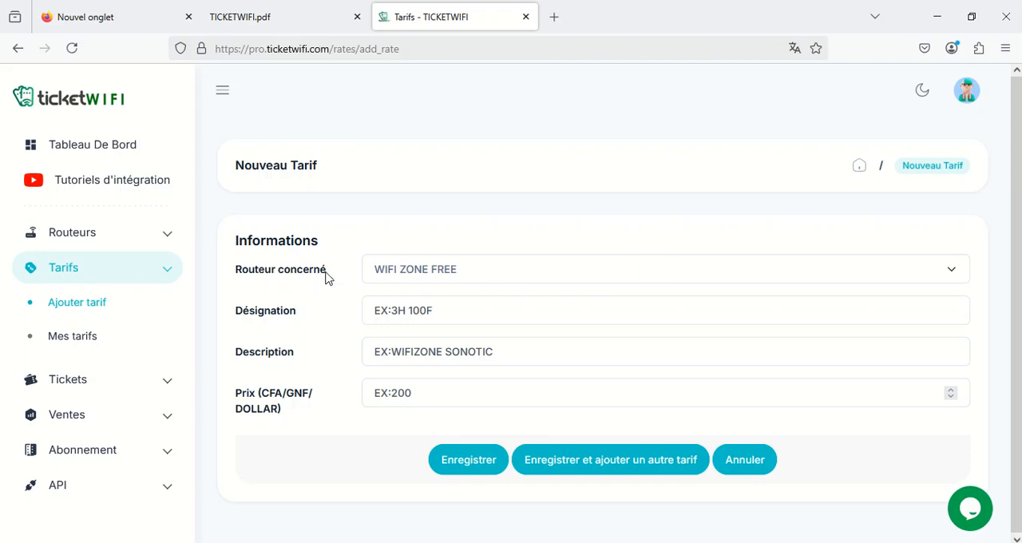
click(446, 276)
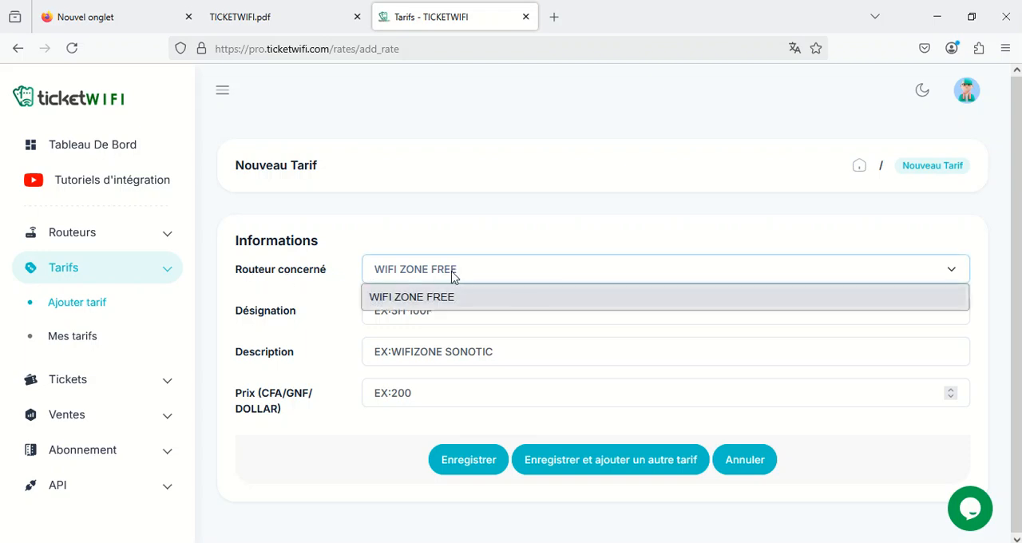
click(417, 303)
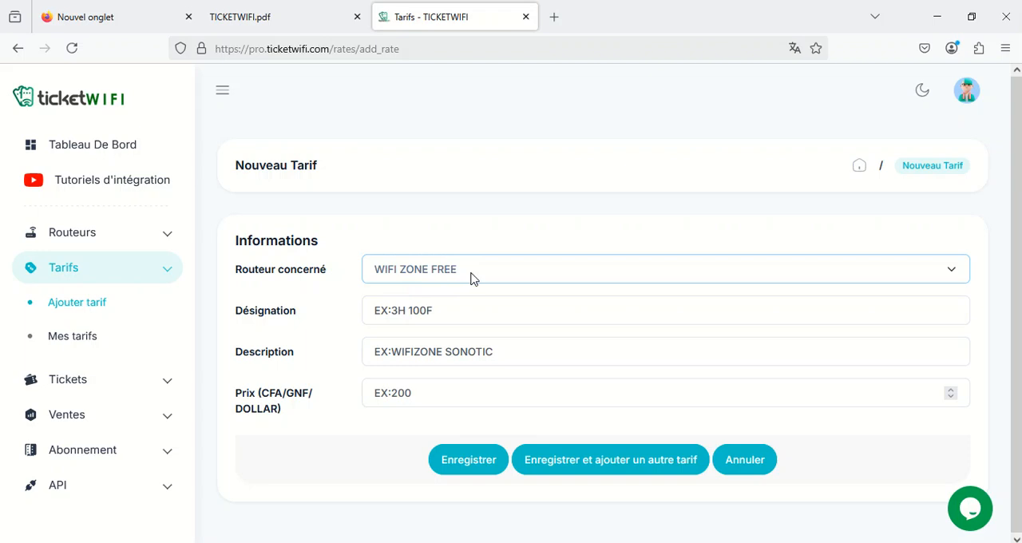
click(423, 308)
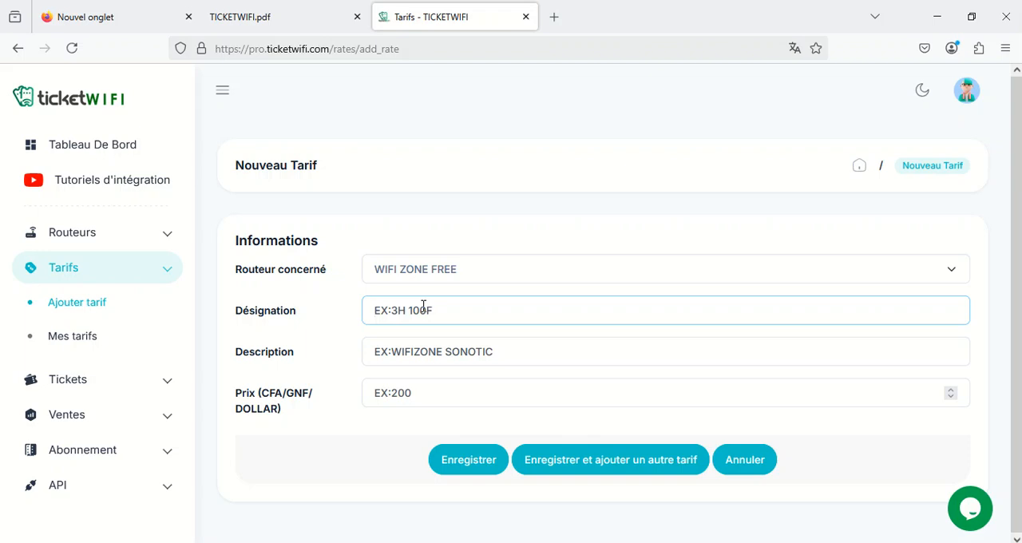
text(1H-100F)
Enter the description 1H-100F and the price 100 for the new tariff and save it
click(439, 356)
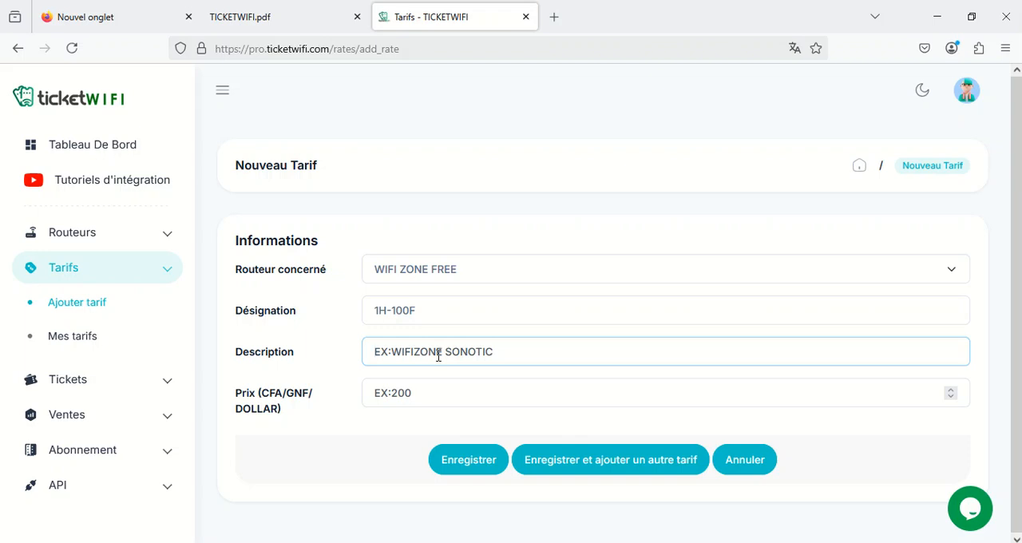
text(1H)
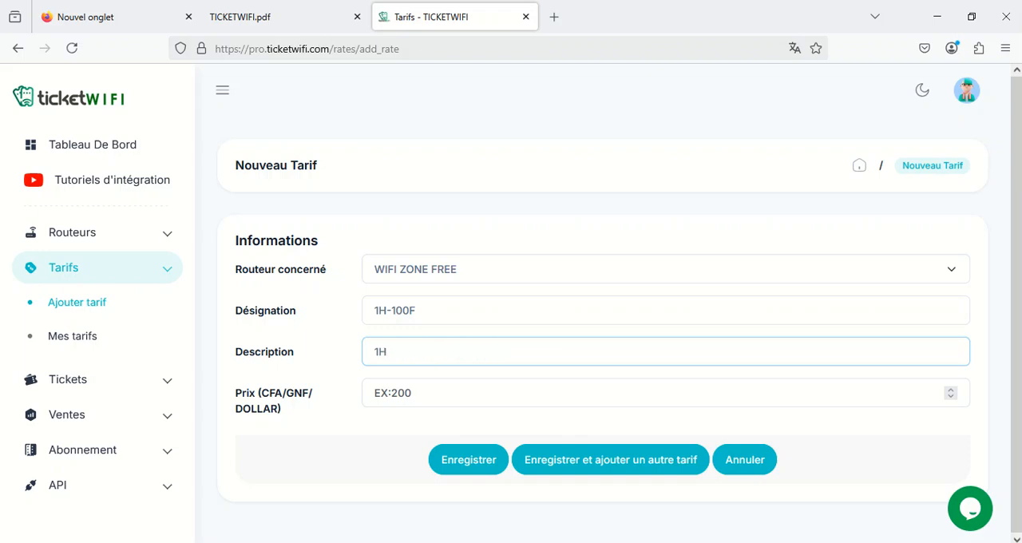
text(-100F)
click(446, 397)
text(100)
click(476, 466)
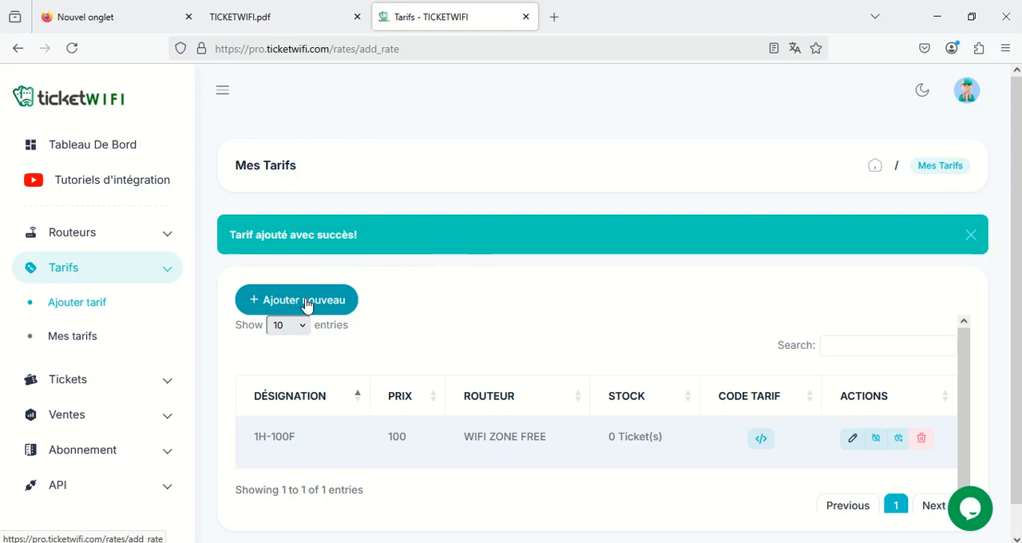
Start another tariff for the router WIFI ZONE FREE with the designation 24H-200F
click(306, 305)
click(463, 272)
click(451, 296)
click(413, 316)
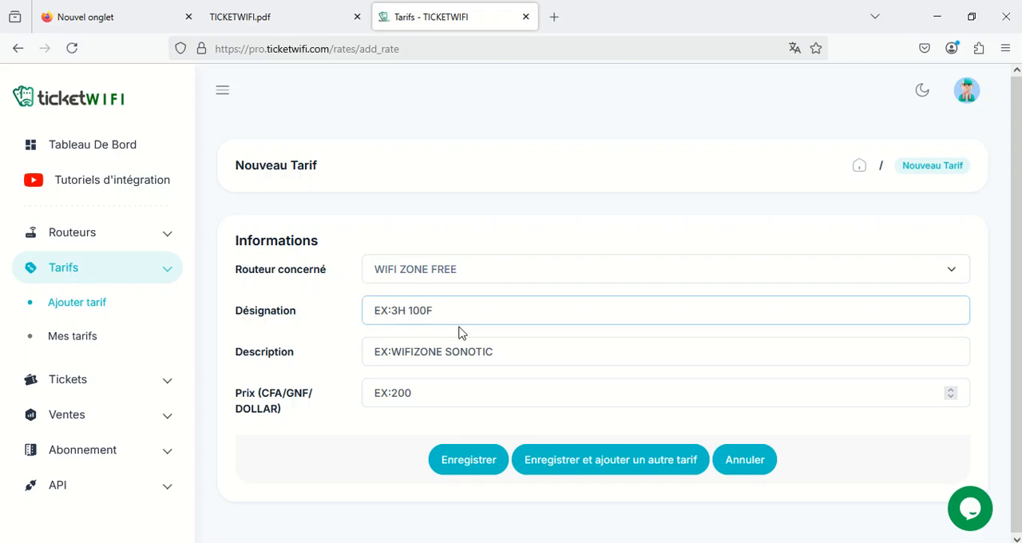
text(24)
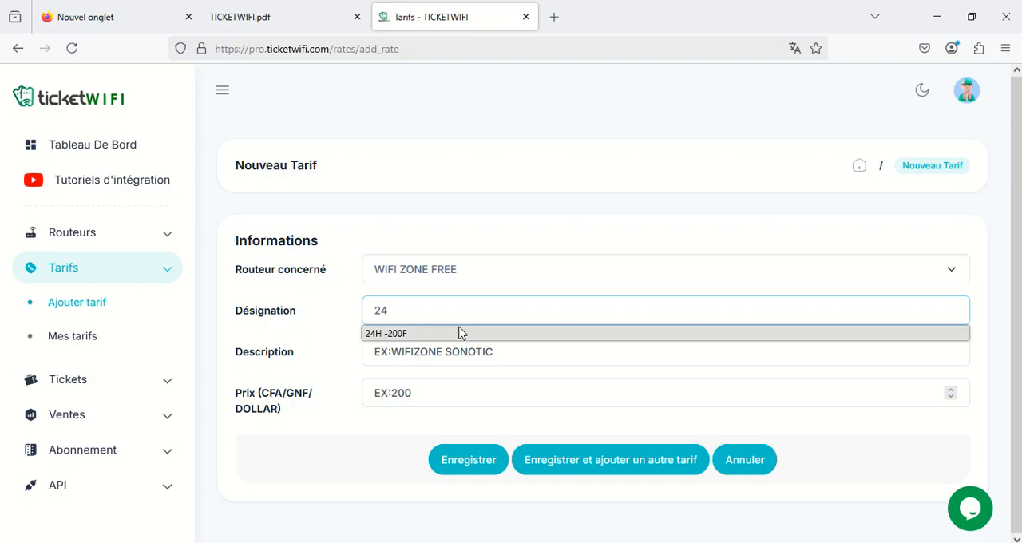
text(H')
key(BackSpace)
text(-200F)
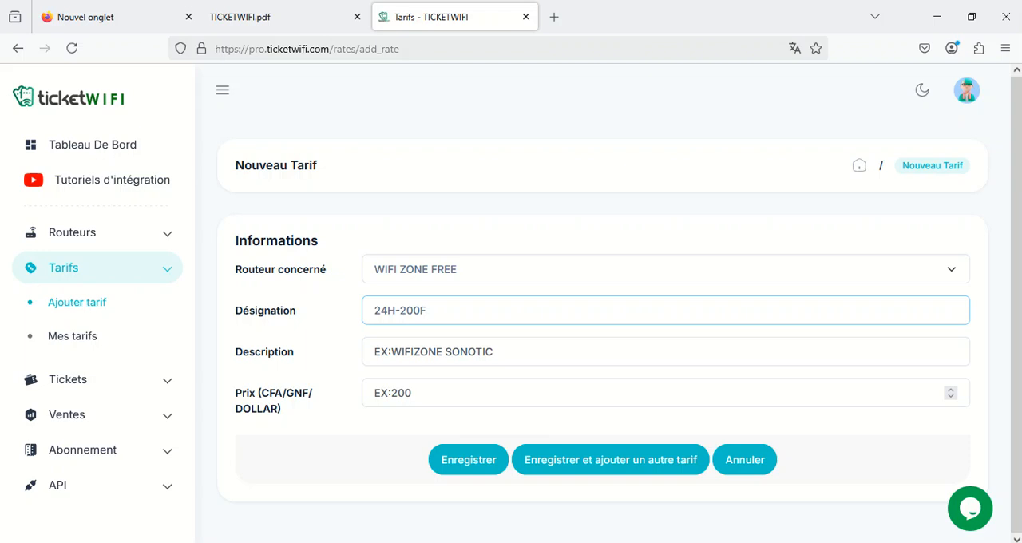
Give the tariff the description 24H-200F and the price 200, and save it
click(453, 349)
text(2)
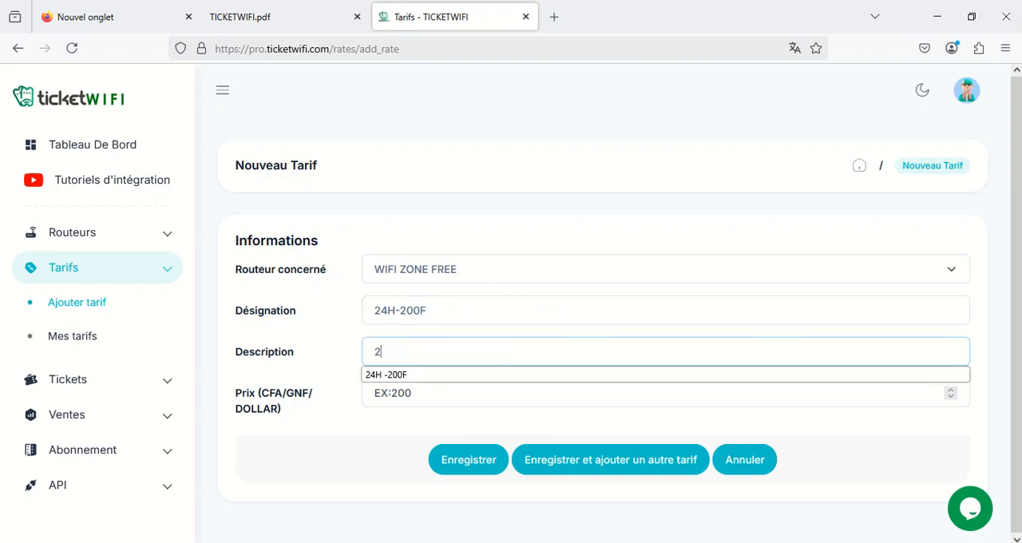
text(4H-200F)
click(413, 385)
text(2000)
key(BackSpace)
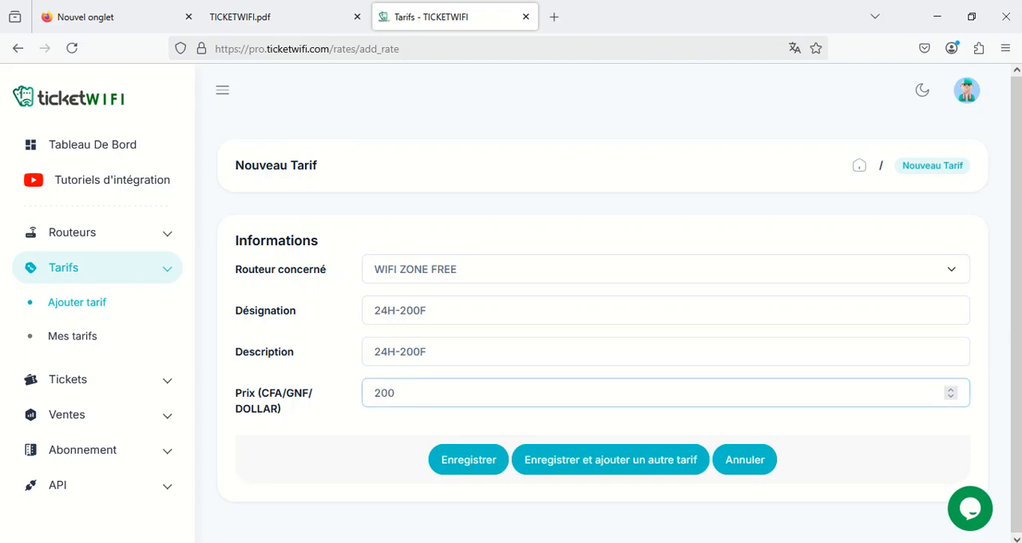
click(452, 457)
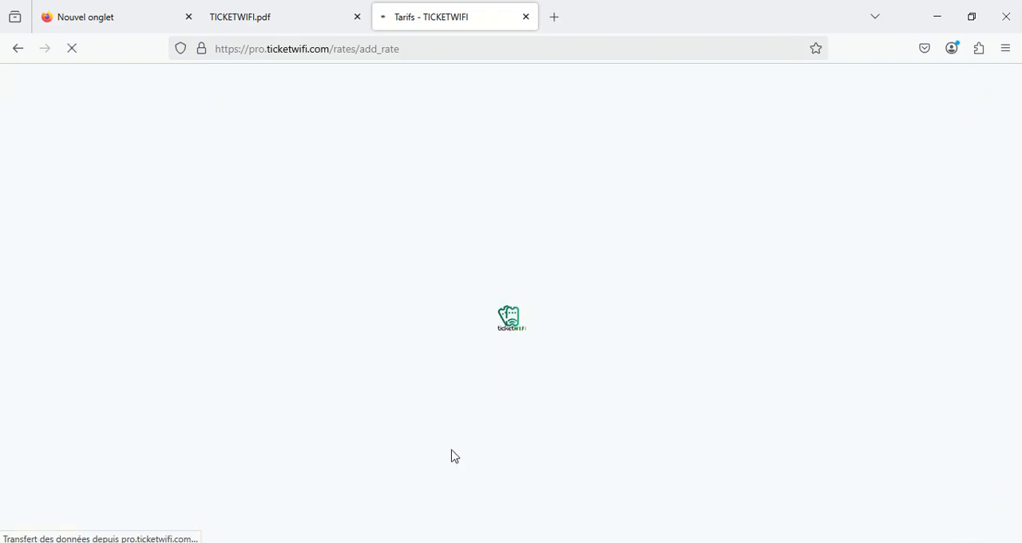
Start a third tariff for the router WIFI ZONE FREE with the designation 1SEM-1500F
click(339, 298)
click(461, 272)
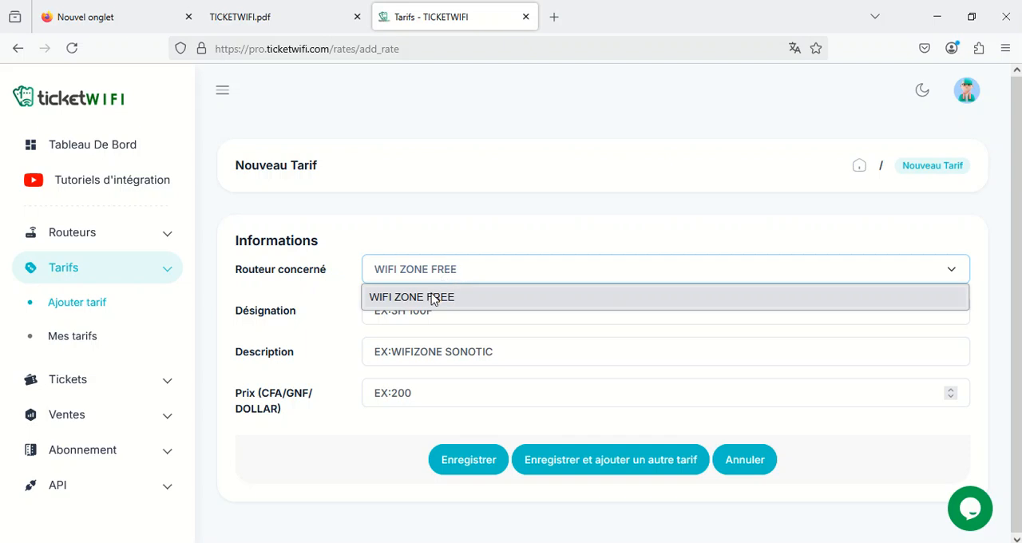
click(434, 297)
click(415, 312)
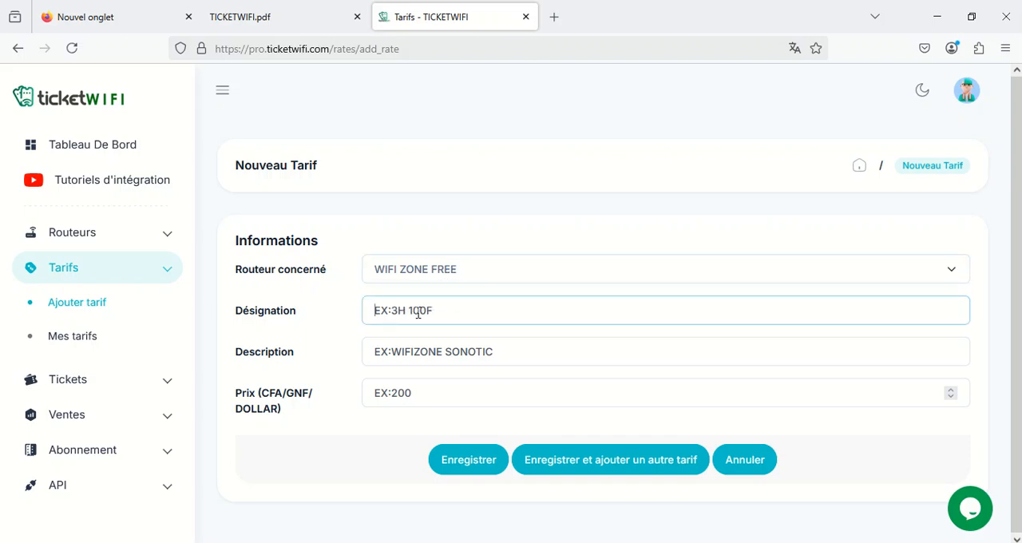
text(1SEM-1500F)
Copy the designation 1SEM-1500F into the description, set the price to 1500 and save the tariff
key(ctrl+a)
key(ctrl+c)
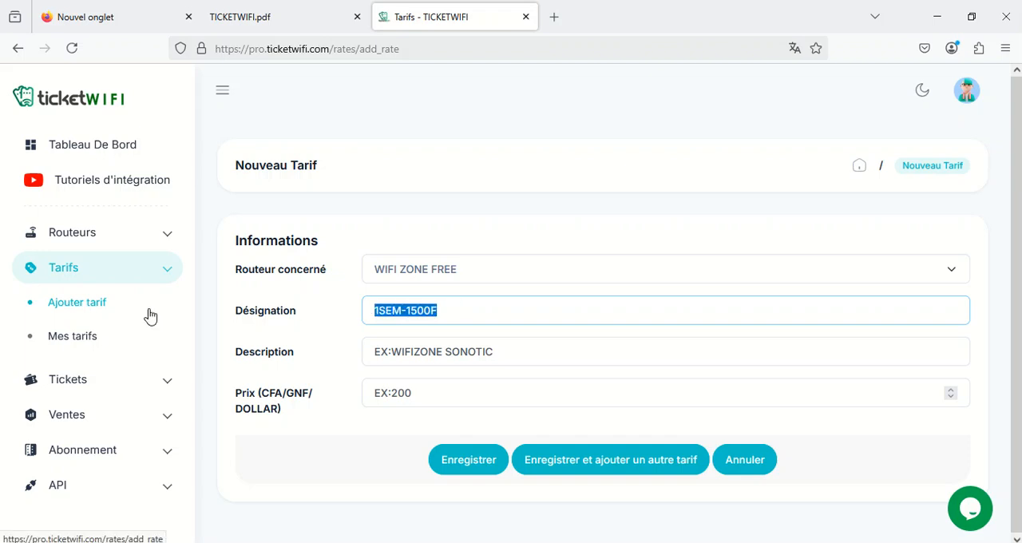
click(427, 352)
text(V)
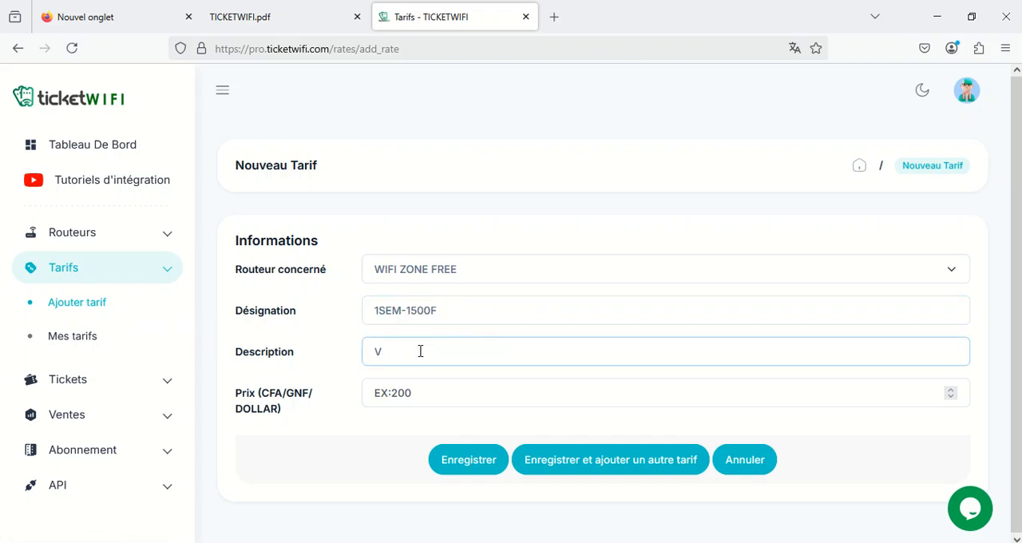
key(BackSpace)
key(ctrl+v)
key(Tab)
text(1)
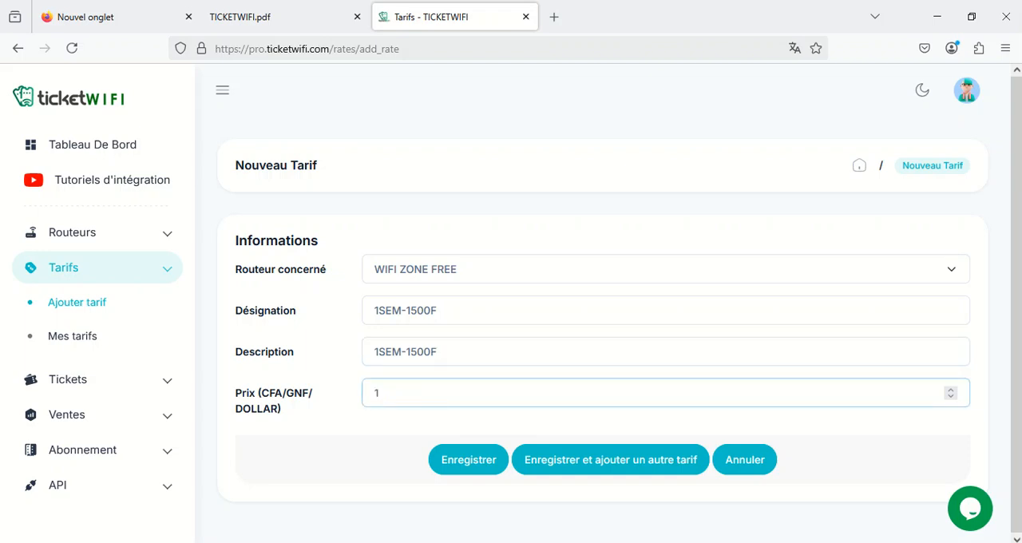
text(500)
click(474, 461)
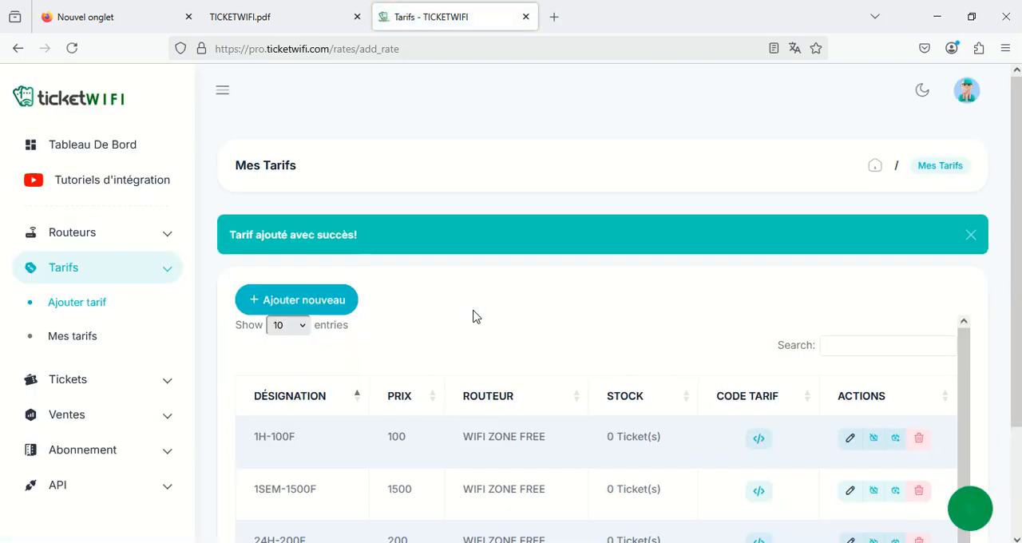
scroll(352, 375, down, 3)
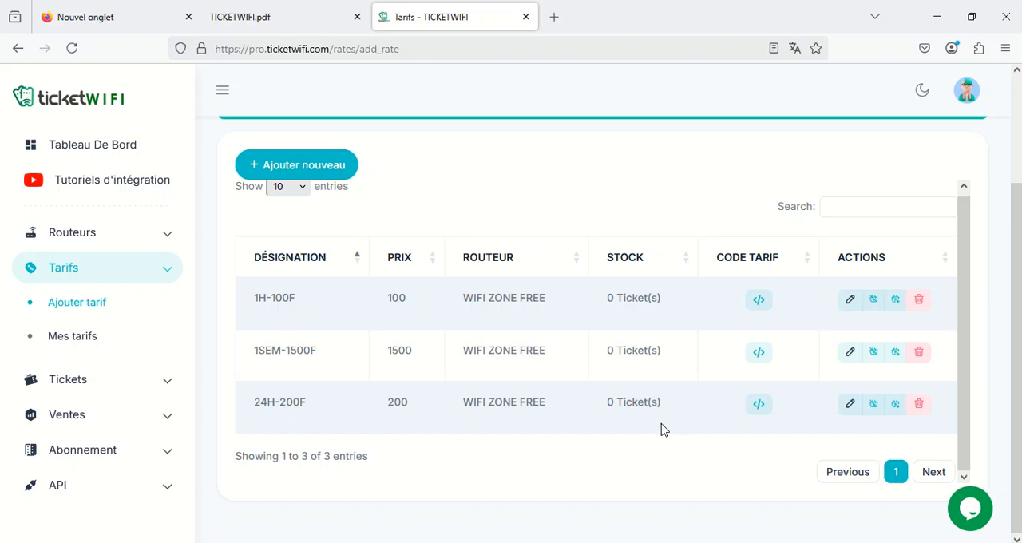
Open the Mes Routeurs list and look at the Mikrotik terminal code of WIFI ZONE FREE
click(99, 244)
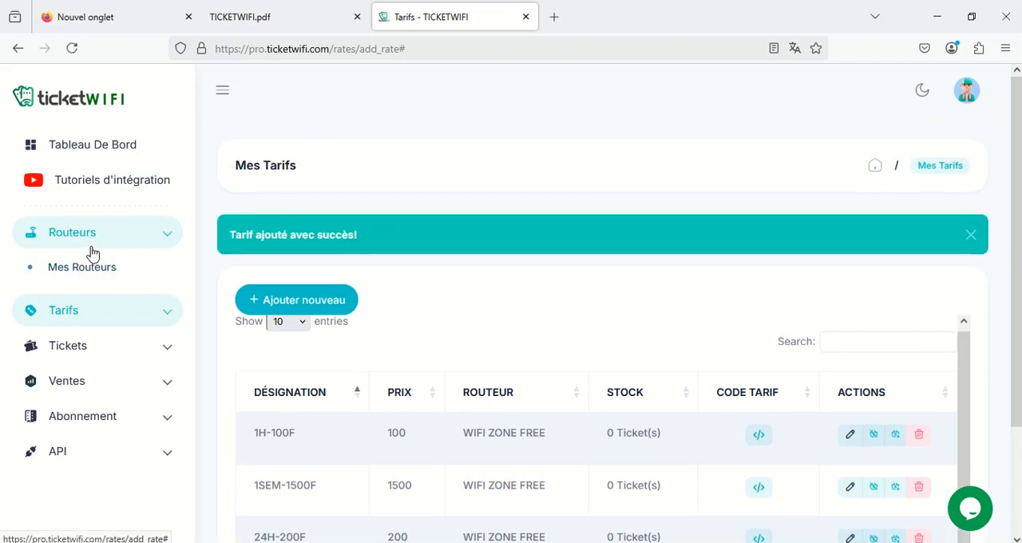
click(94, 269)
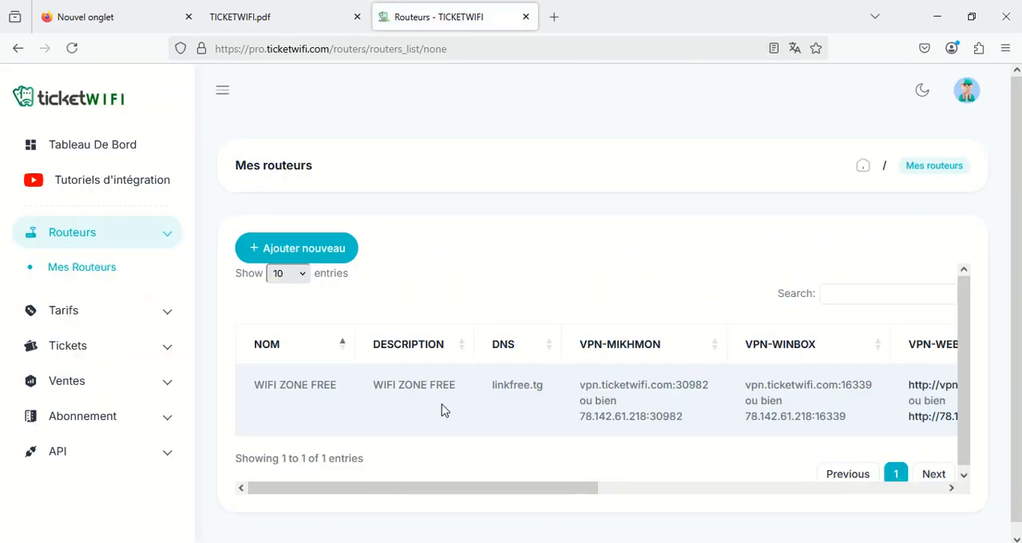
drag(399, 490, 761, 497)
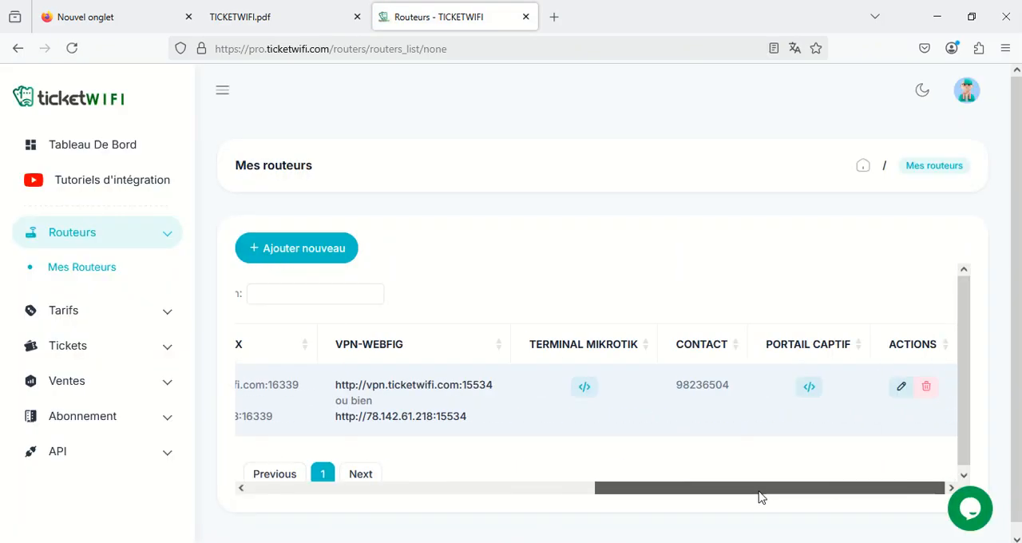
click(587, 389)
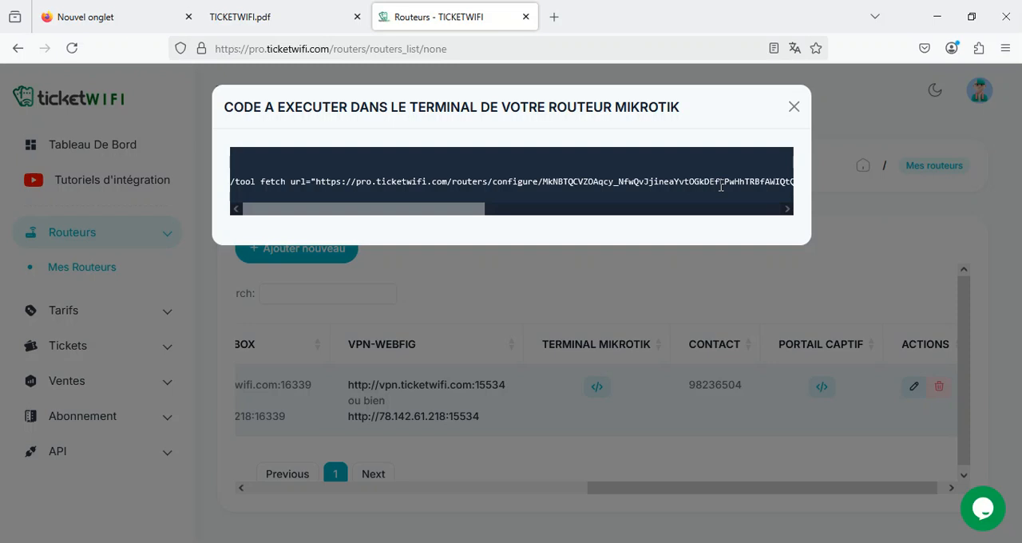
click(794, 106)
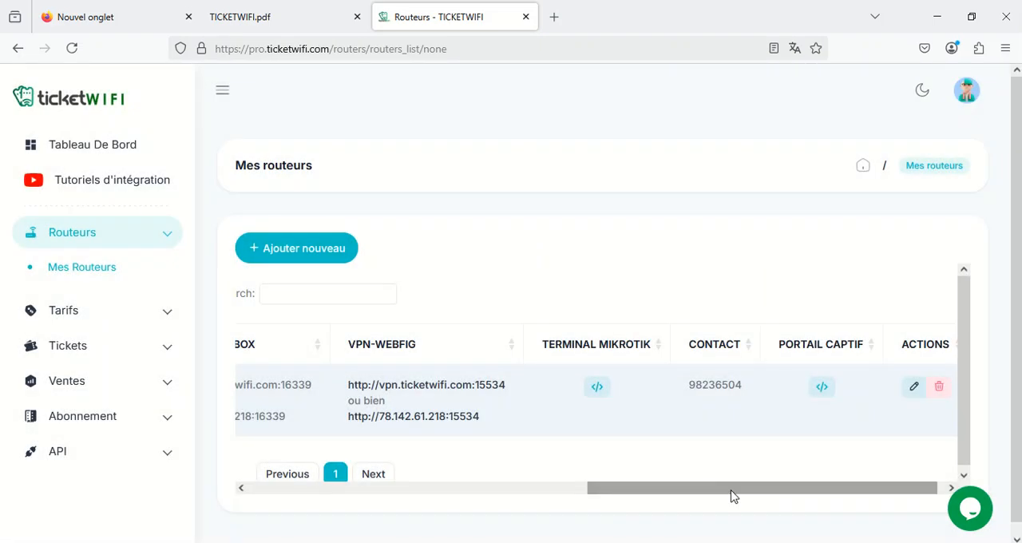
Examine the captive portal integration code of the WIFI ZONE FREE router and close it
drag(732, 489, 851, 489)
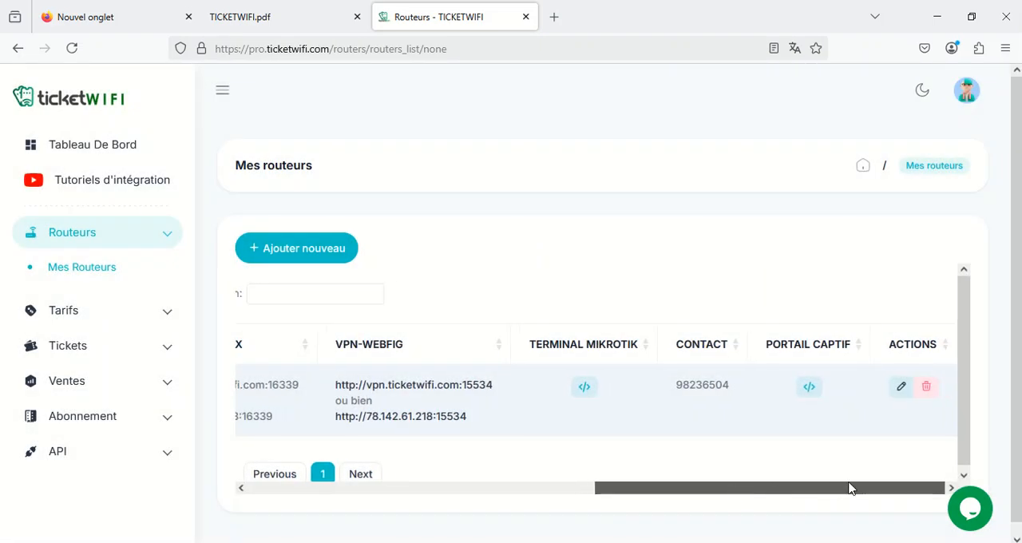
click(815, 388)
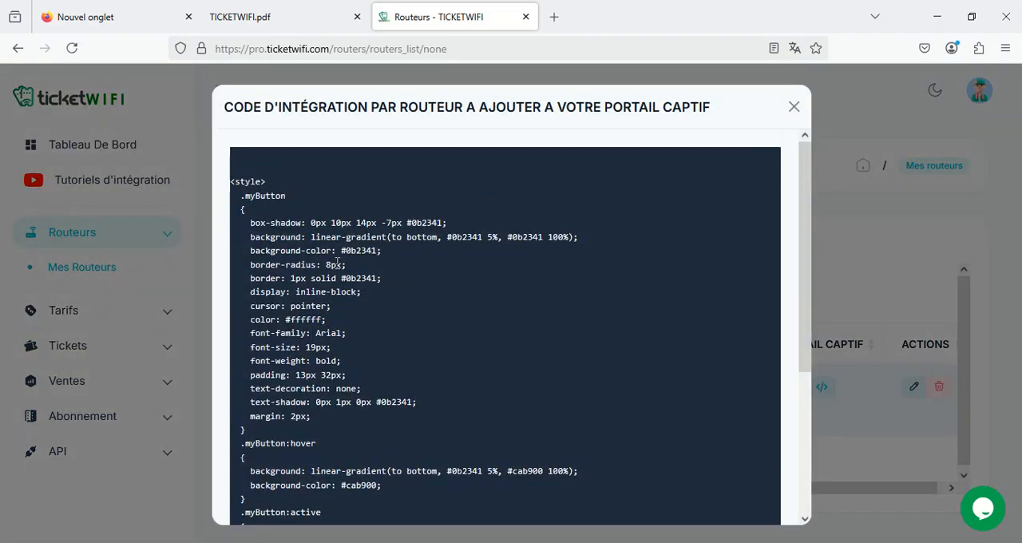
scroll(402, 437, down, 3)
scroll(500, 262, up, 4)
click(794, 106)
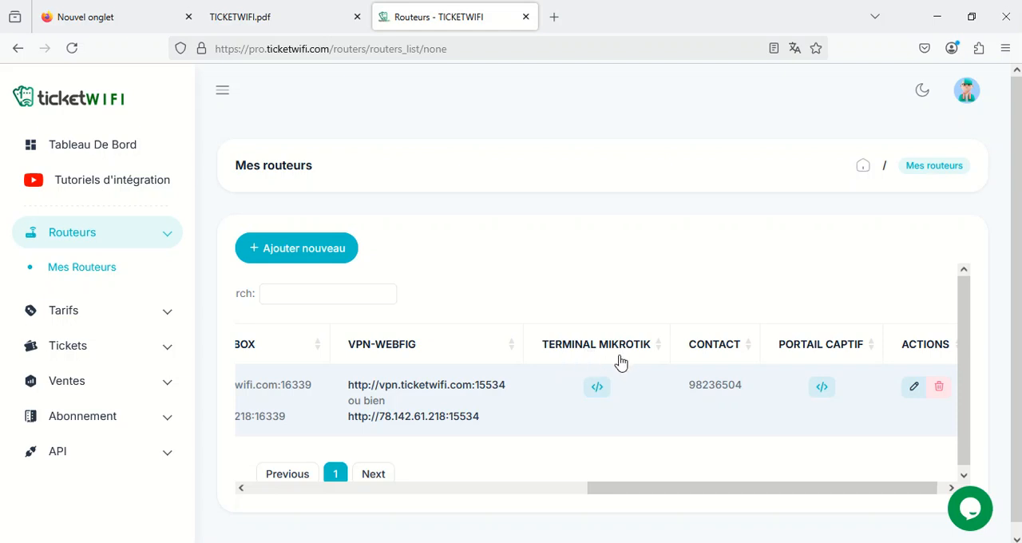
Copy the complete Mikrotik terminal code of the WIFI ZONE FREE router
click(597, 386)
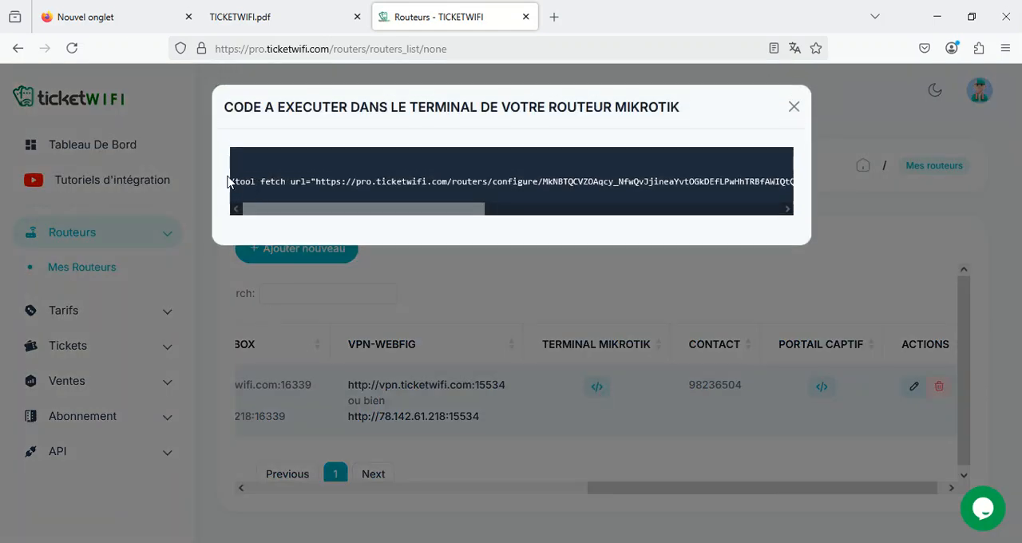
drag(232, 177, 682, 188)
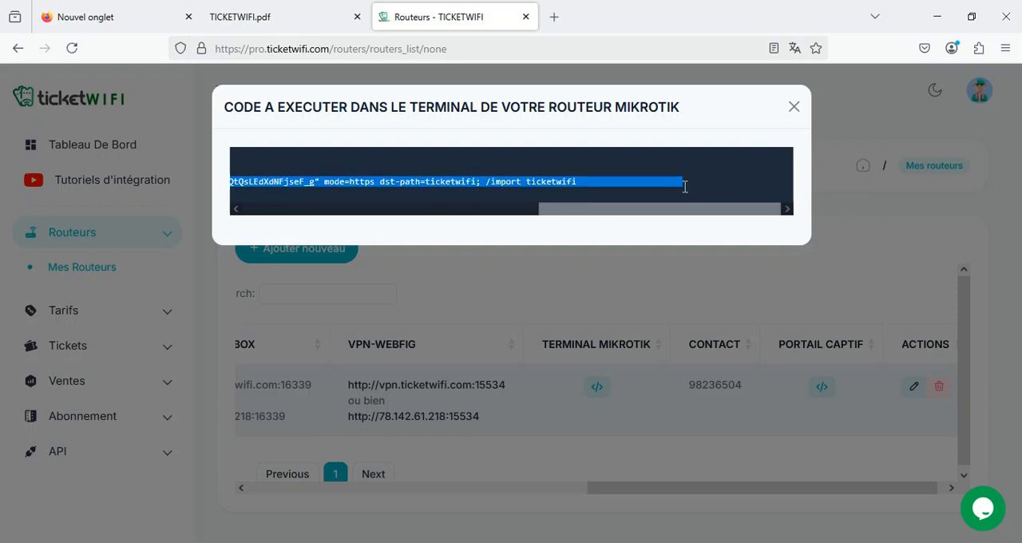
right_click(535, 187)
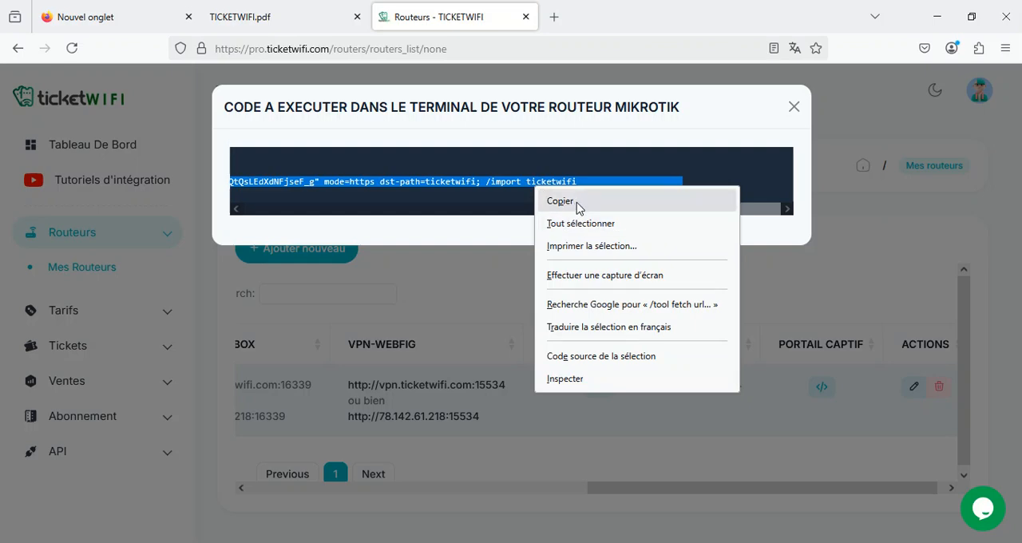
click(580, 203)
Switch to WinBox and run the copied TICKETWIFI fetch and import command in a new terminal
key(alt+Tab)
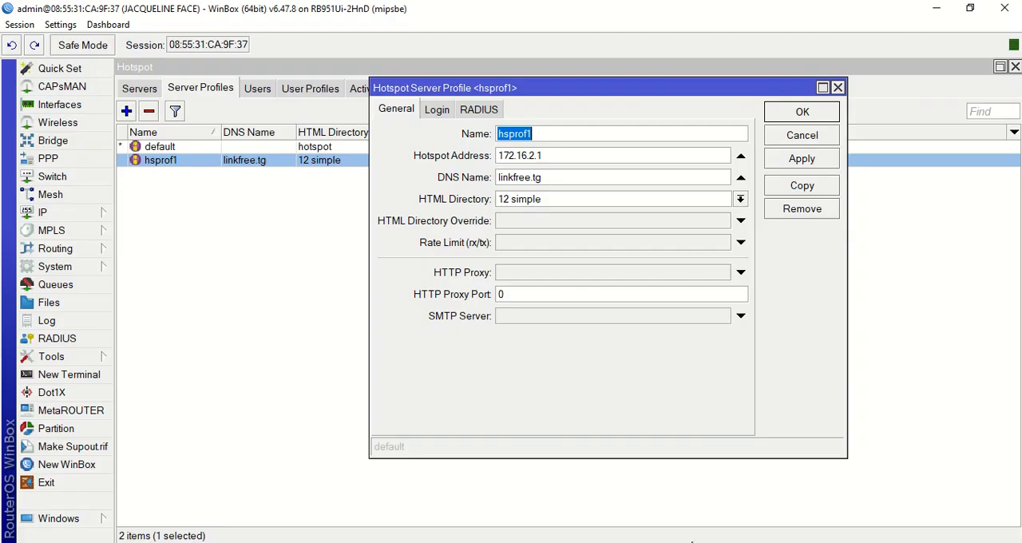
click(70, 374)
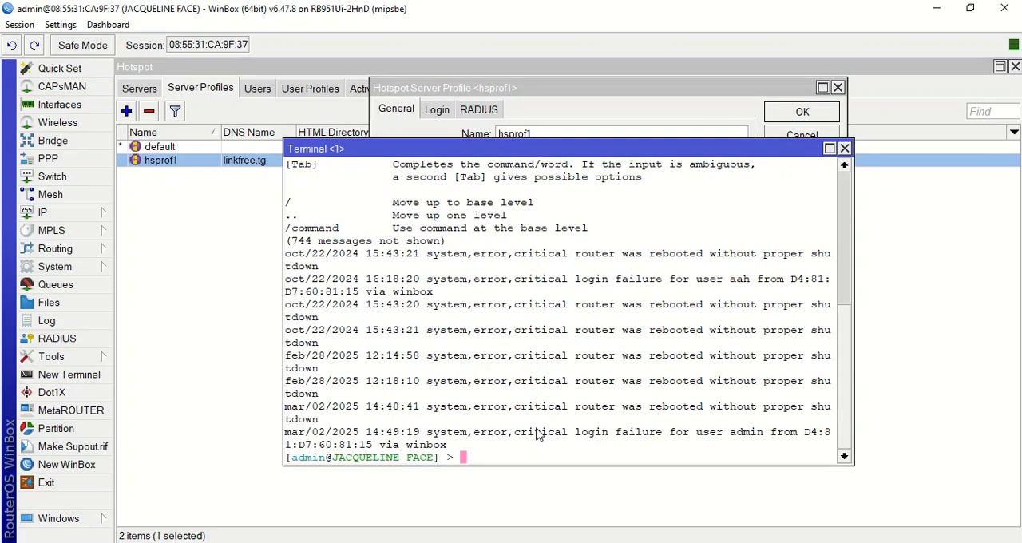
right_click(504, 462)
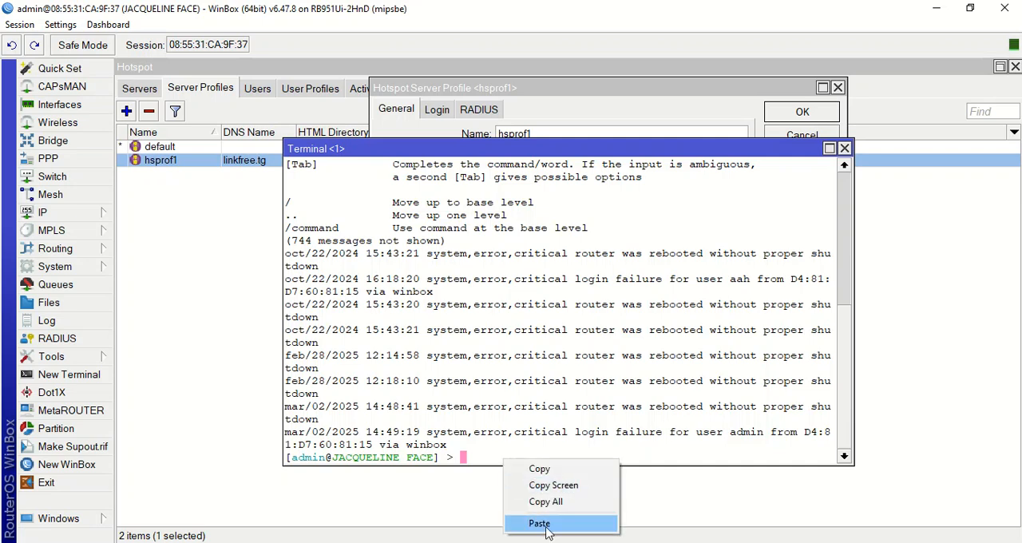
click(547, 525)
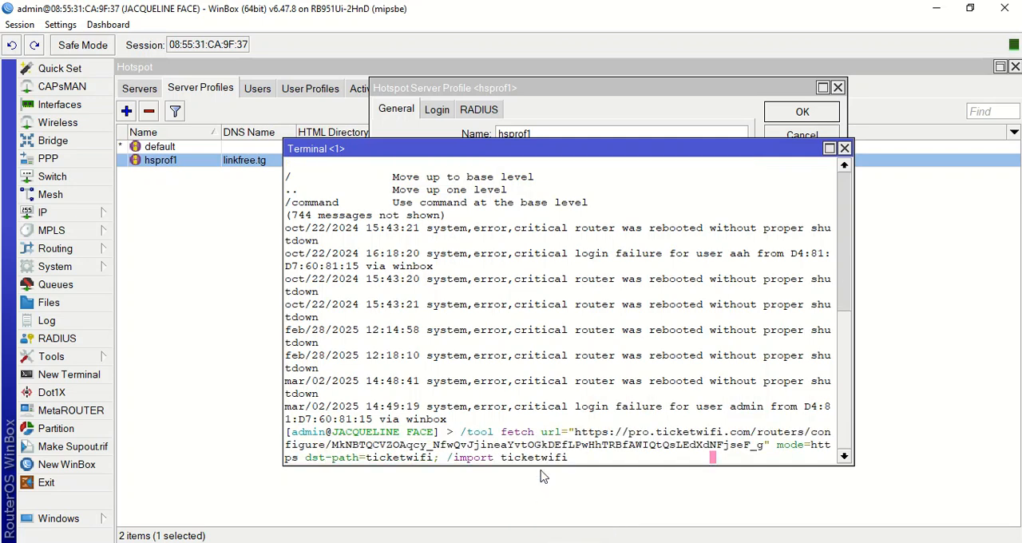
key(Return)
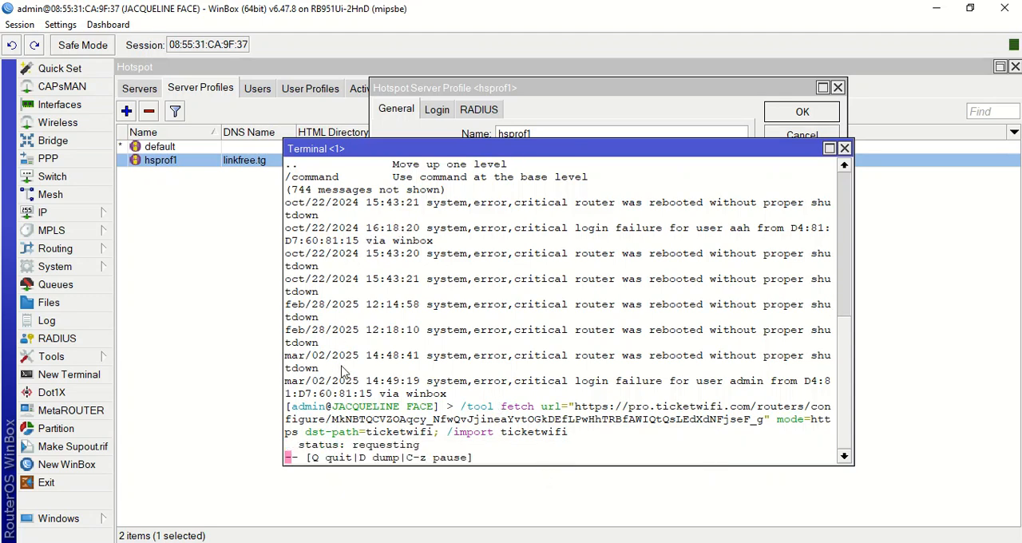
Open the IP Hotspot settings and check the Walled Garden entries
click(52, 216)
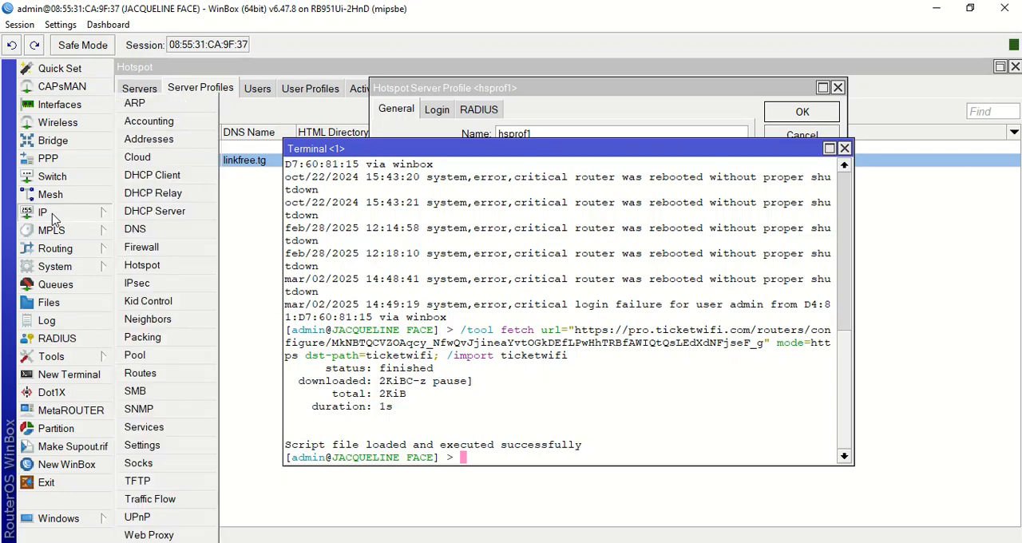
click(164, 263)
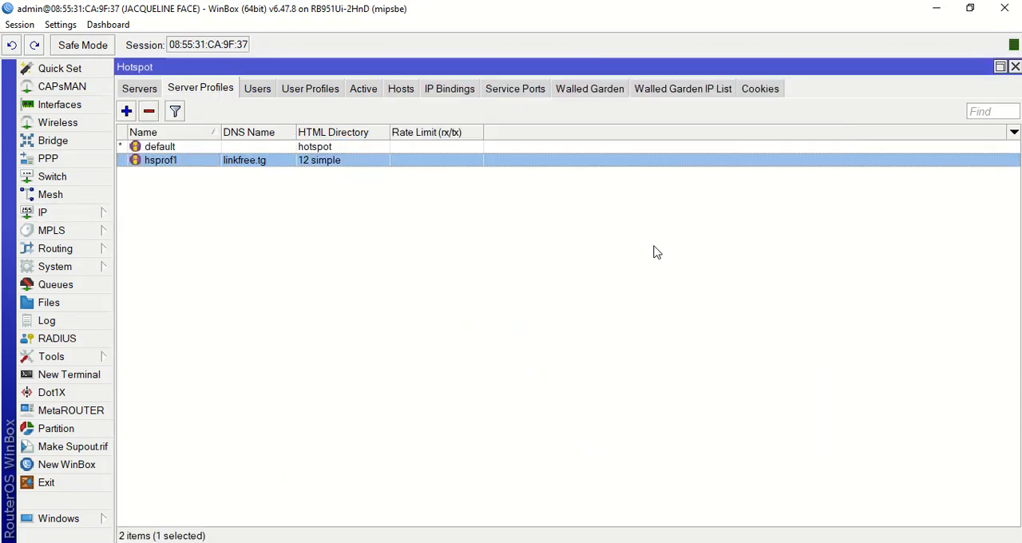
click(595, 89)
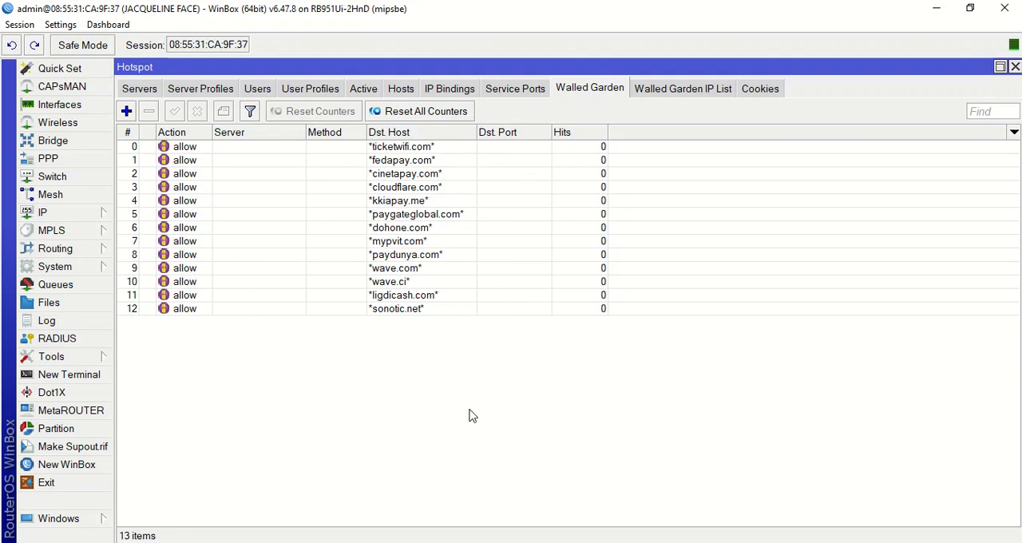
Open a new terminal and move its window clear of the Walled Garden entries
click(70, 376)
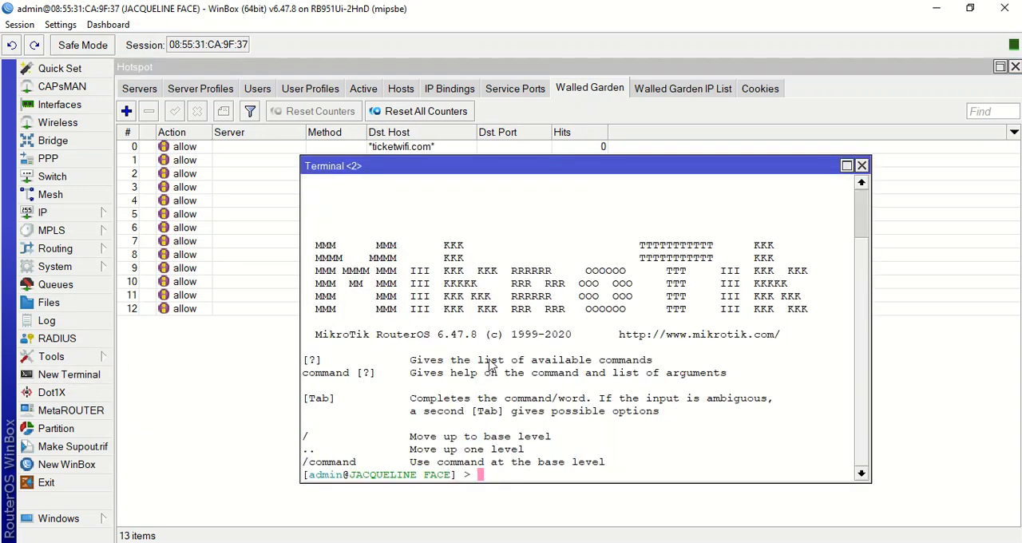
scroll(519, 444, up, 2)
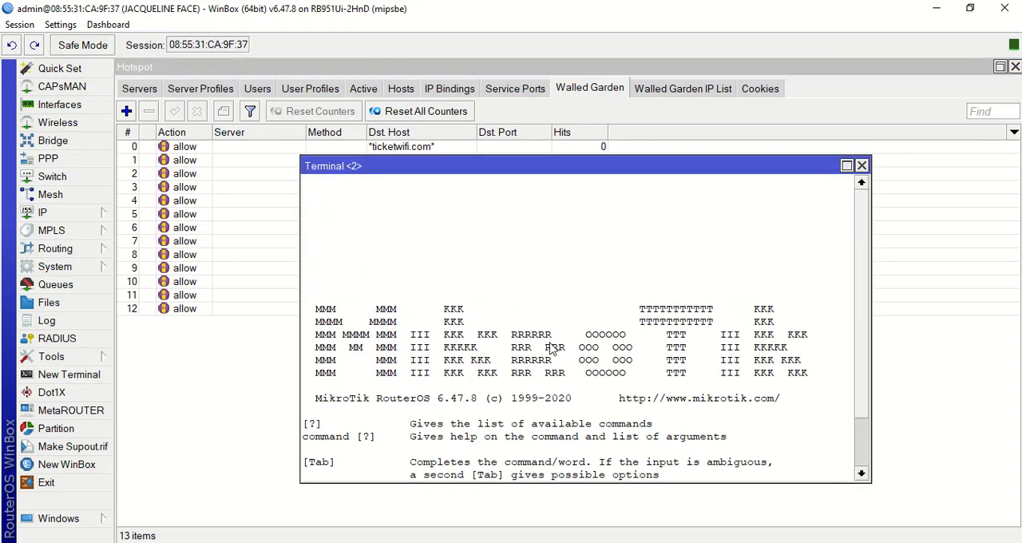
drag(450, 168, 776, 237)
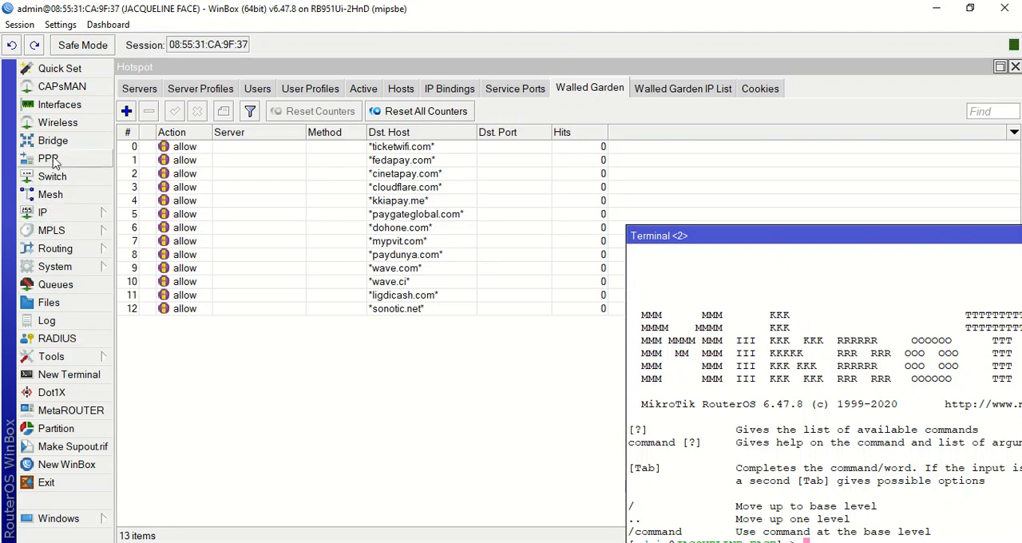
Open the IP address list at full size and check the VPN-TICKETWIFI address entry
click(51, 218)
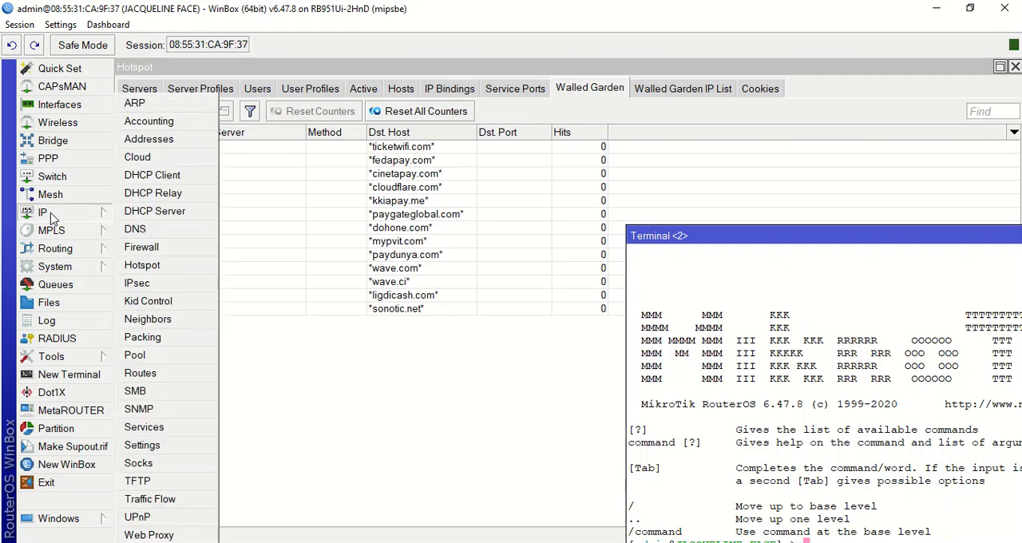
click(166, 143)
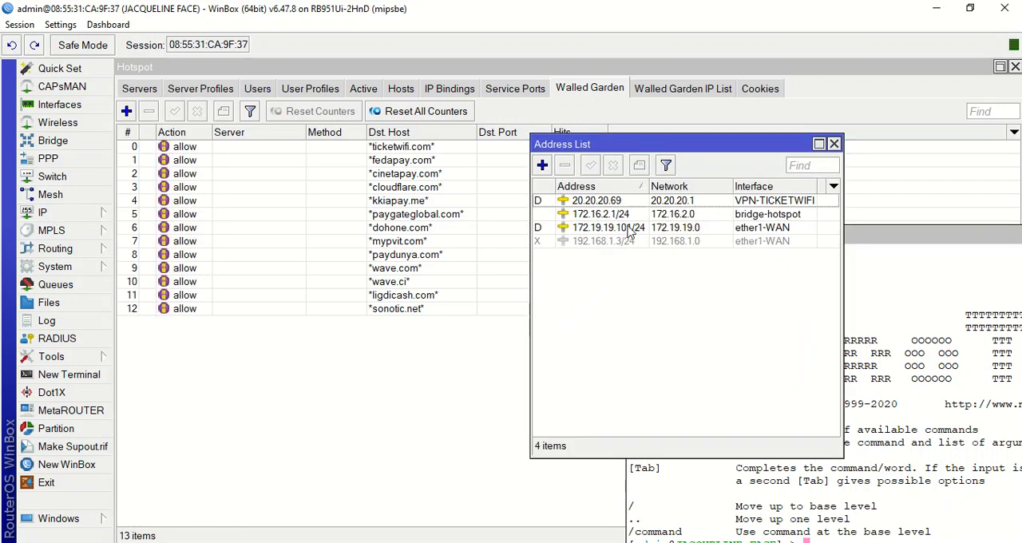
click(819, 144)
click(359, 126)
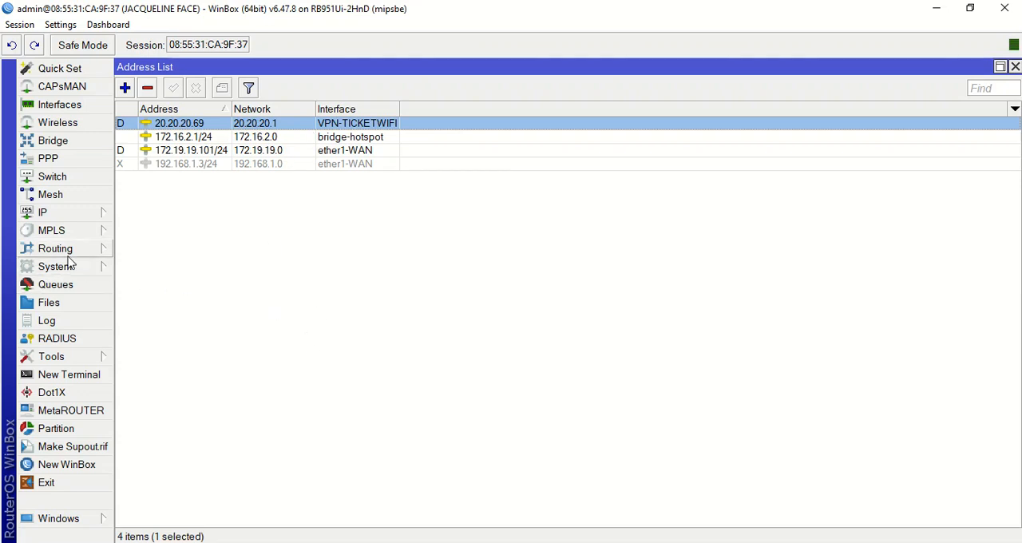
Open the PPP interfaces and inspect the traffic columns of the VPN-TICKETWIFI L2TP client
click(50, 159)
click(175, 226)
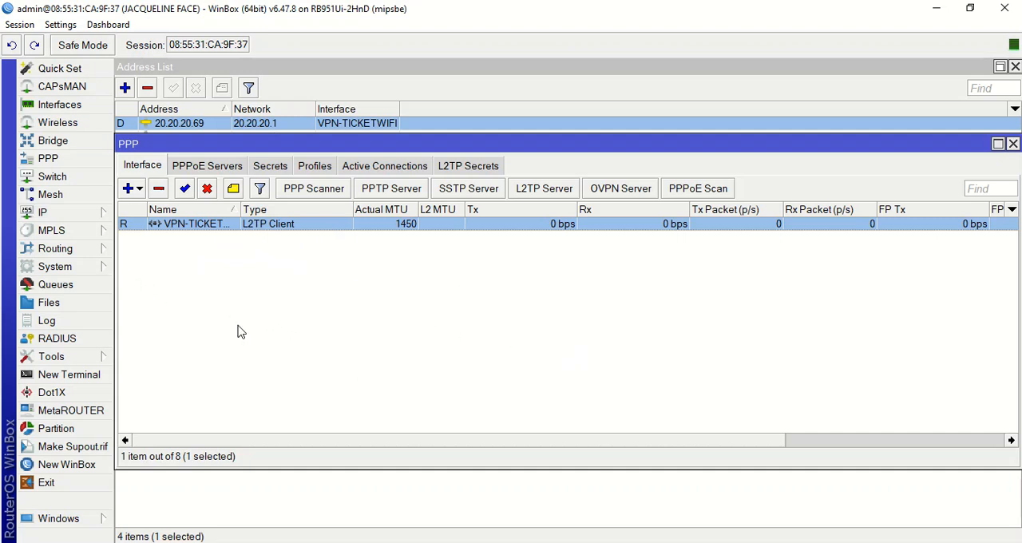
drag(461, 445, 710, 447)
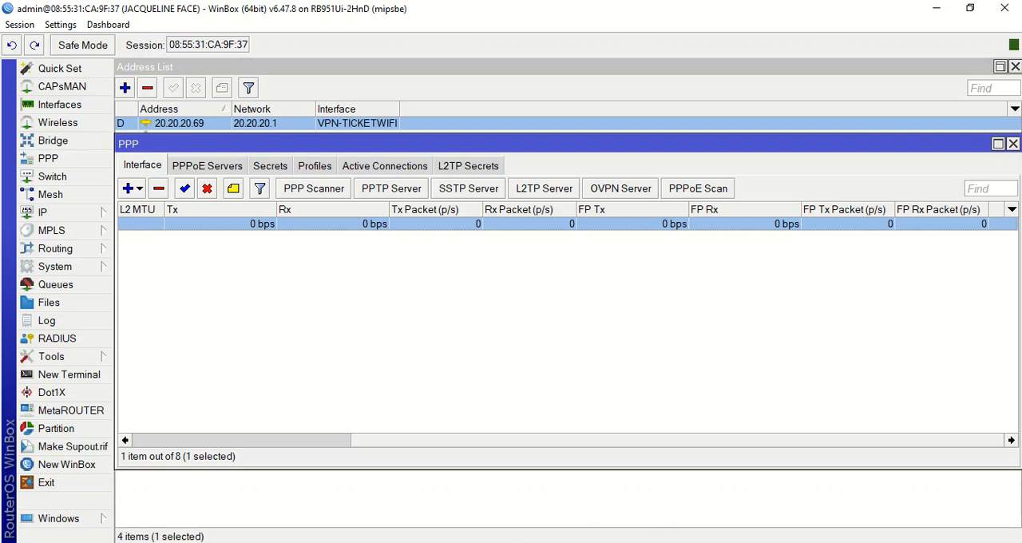
Switch to TICKETWIFI in the browser, close the open code dialog and view the list of tariffs
key(alt+Tab)
click(794, 107)
click(85, 312)
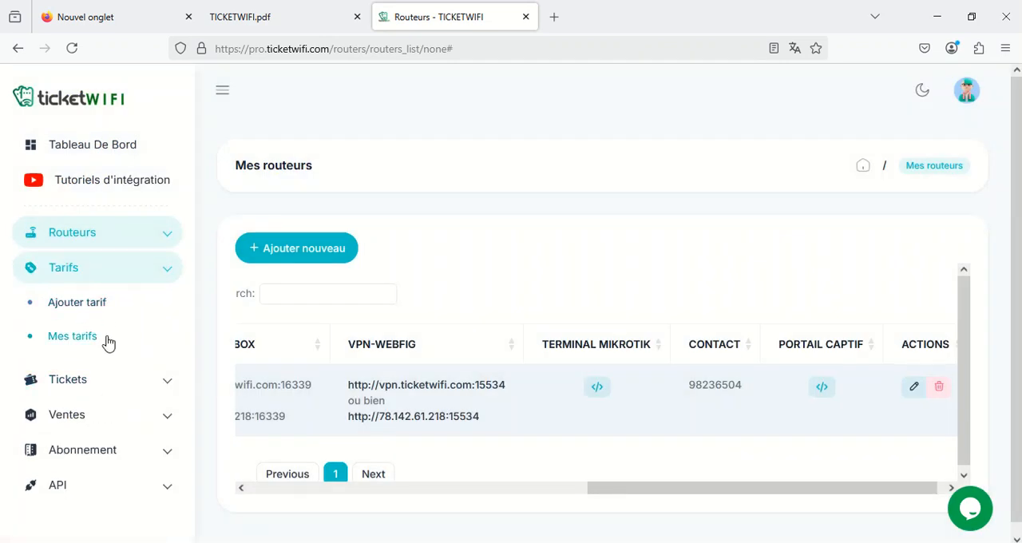
click(93, 338)
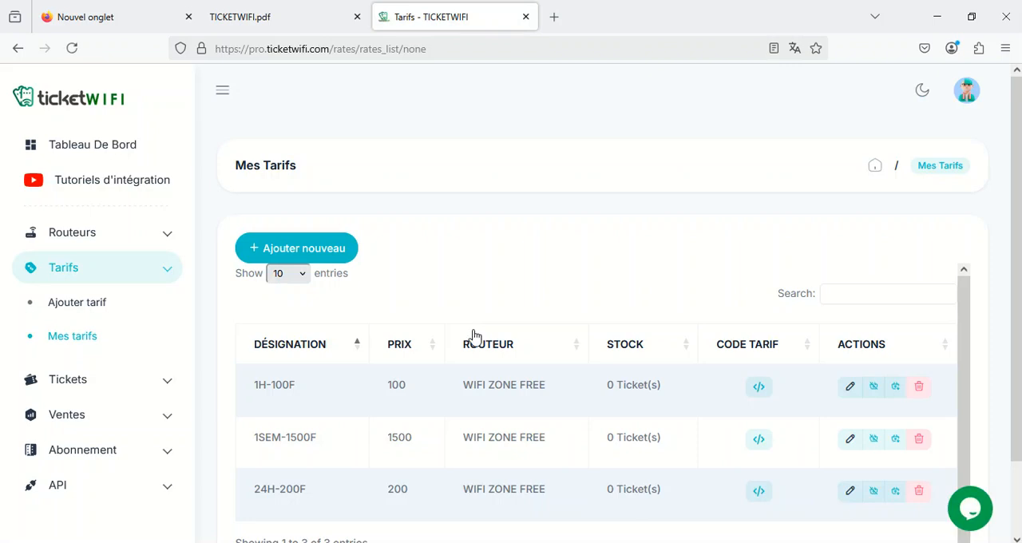
Open the login page from the hotspot folder inside TICKETWIFI in Notepad++ and review its code down to the Nos Tarifs table
mouse_move(349, 537)
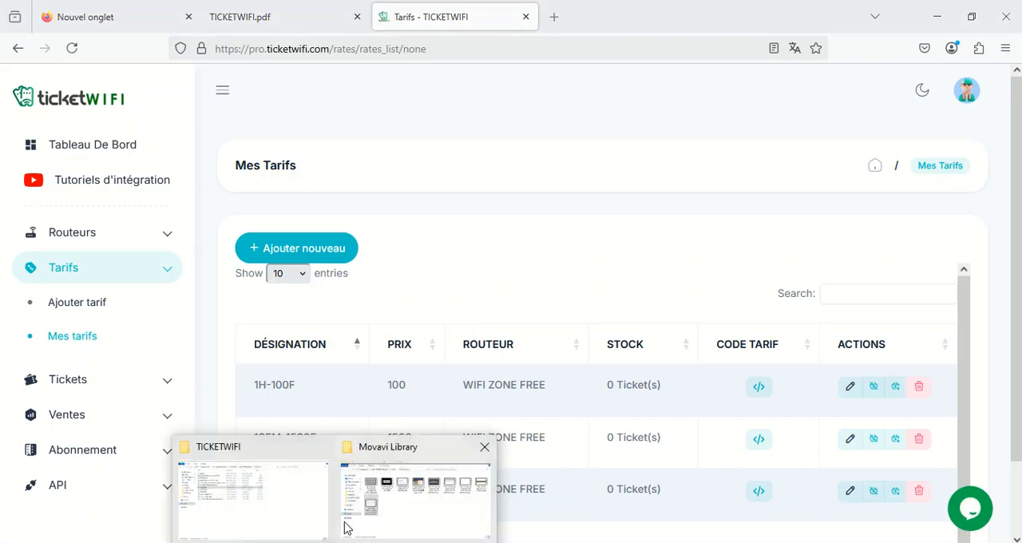
click(240, 506)
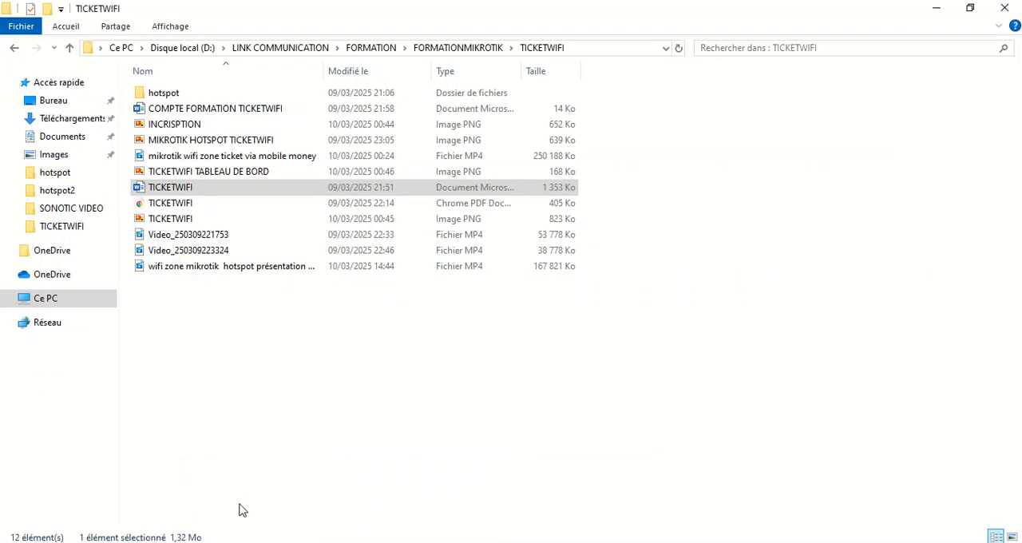
double_click(182, 93)
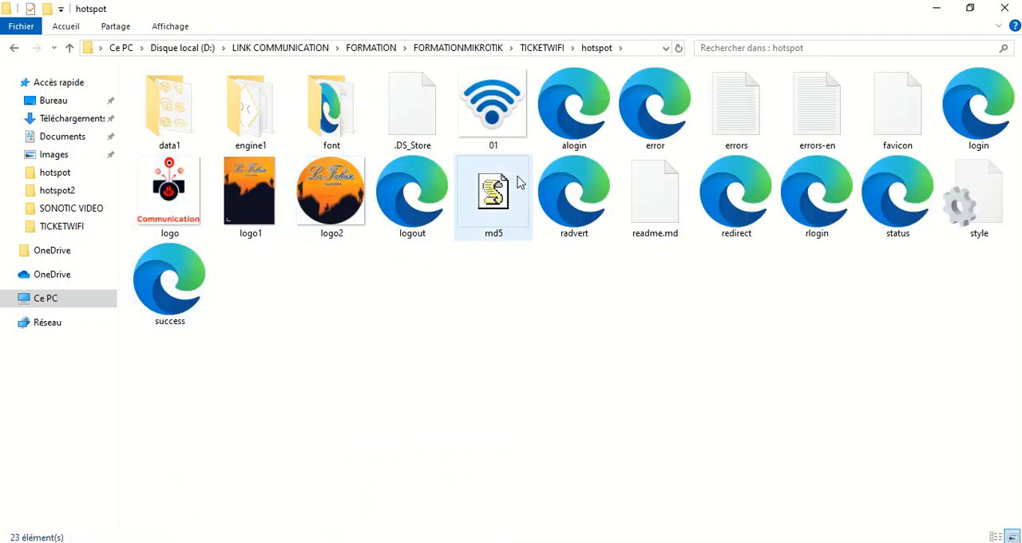
click(438, 213)
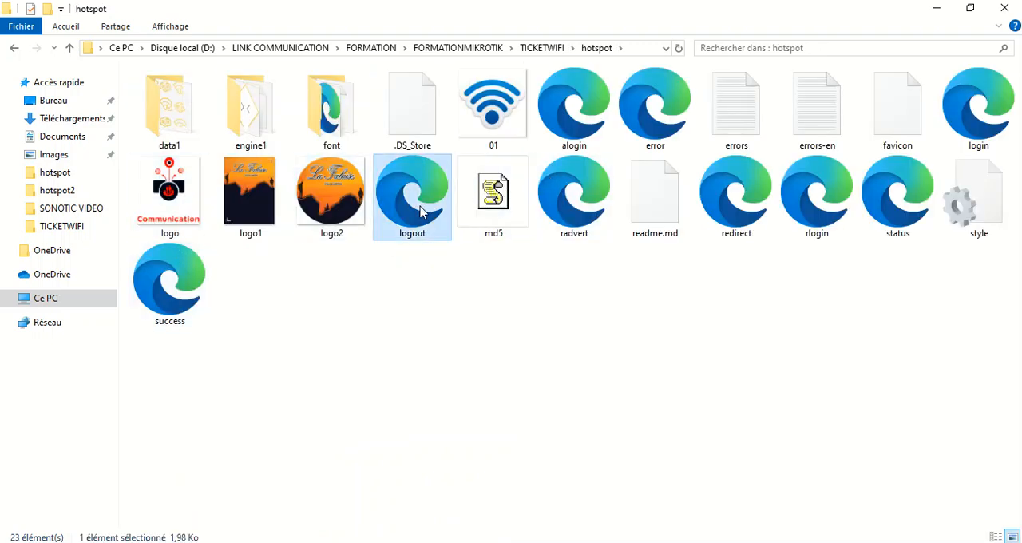
click(965, 129)
right_click(969, 132)
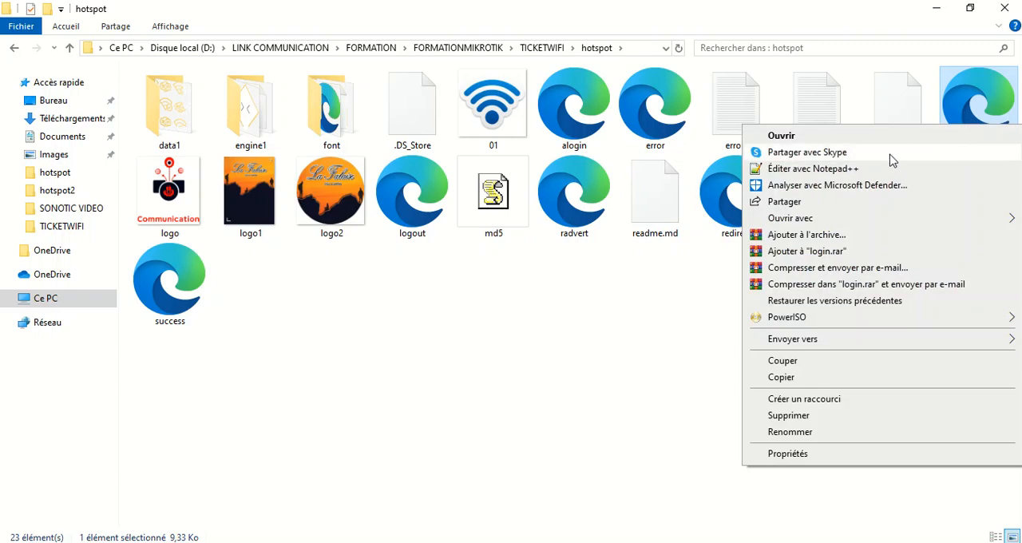
click(847, 168)
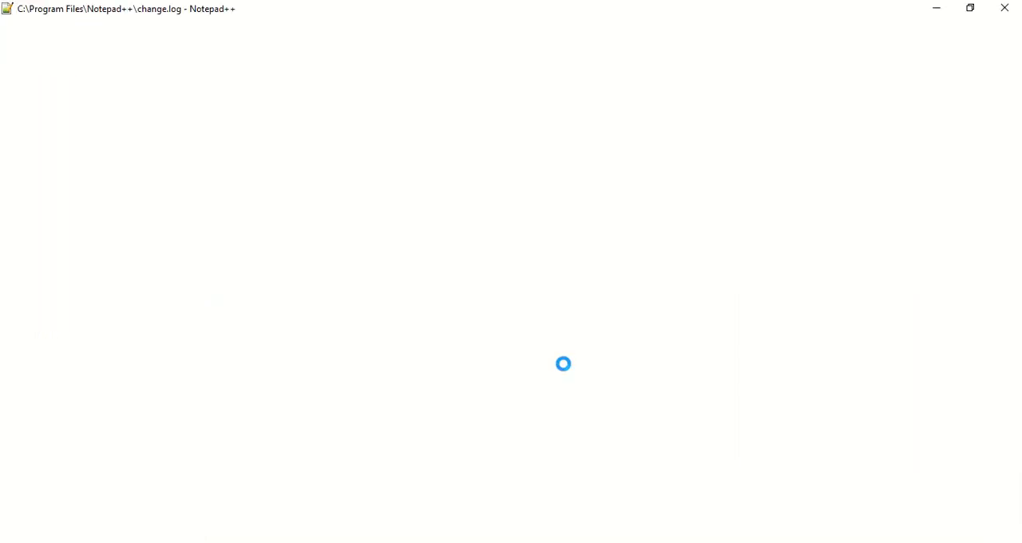
scroll(666, 217, down, 10)
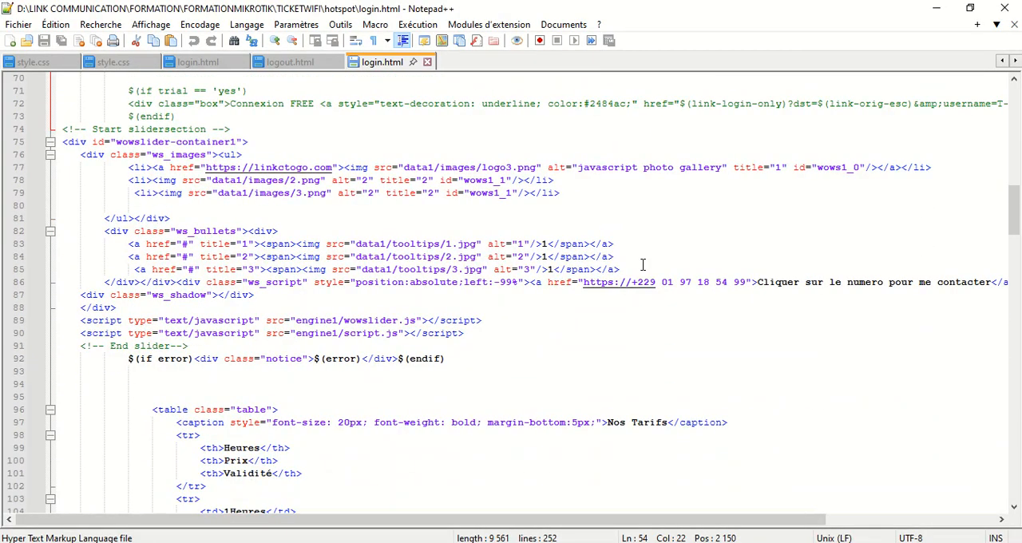
scroll(607, 340, down, 3)
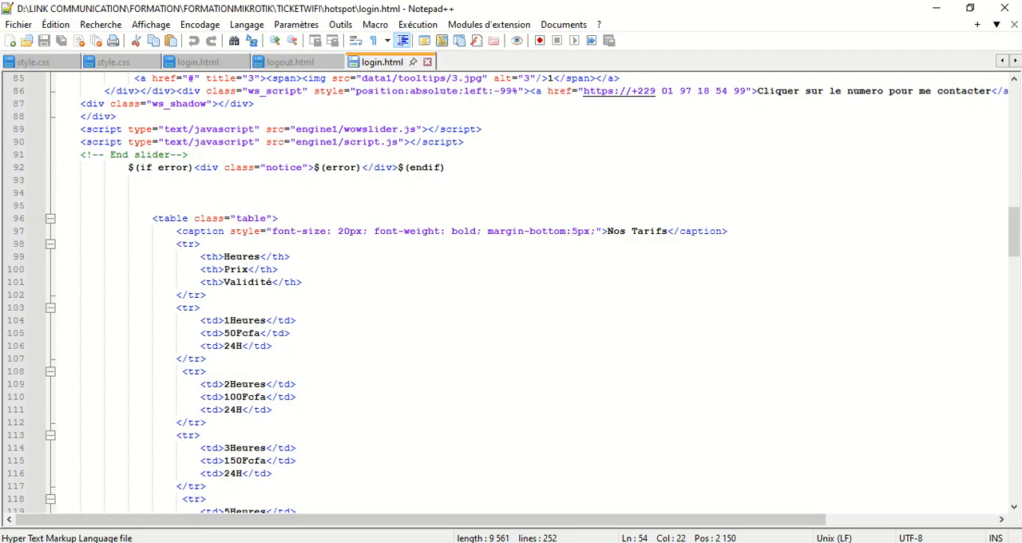
Return to TICKETWIFI, copy the complete captive portal integration code of the WIFI ZONE FREE router and close its dialog
key(alt+Tab)
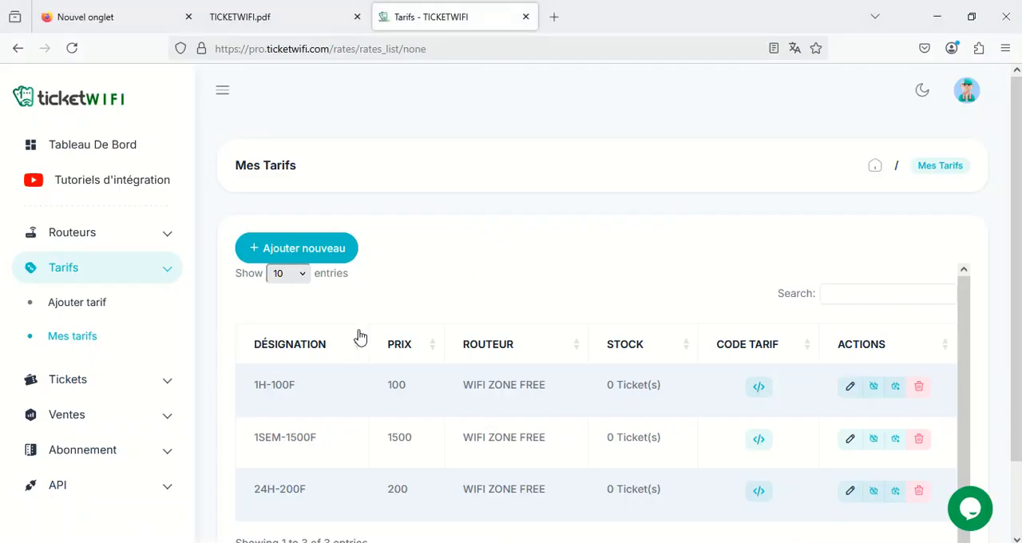
click(96, 233)
click(92, 267)
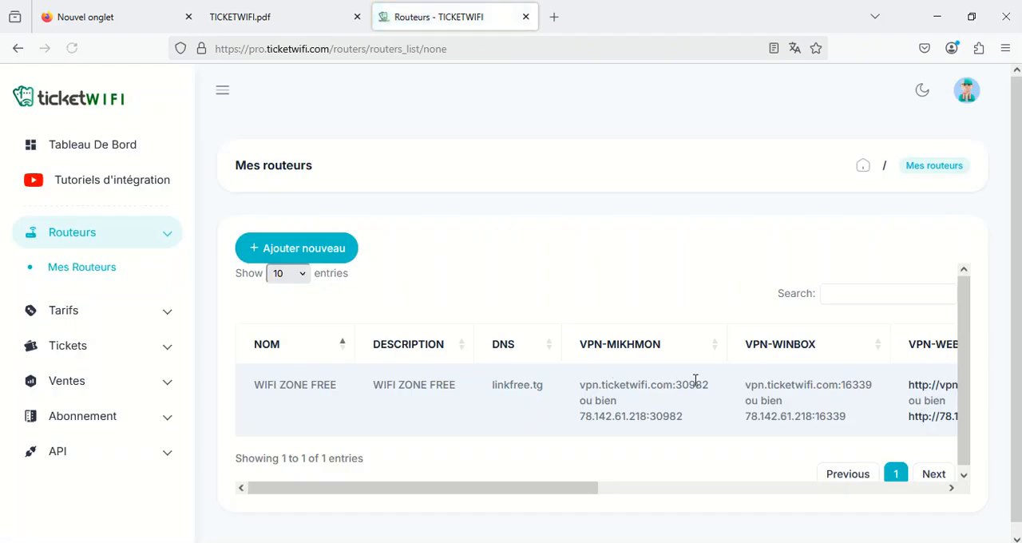
drag(540, 489, 803, 487)
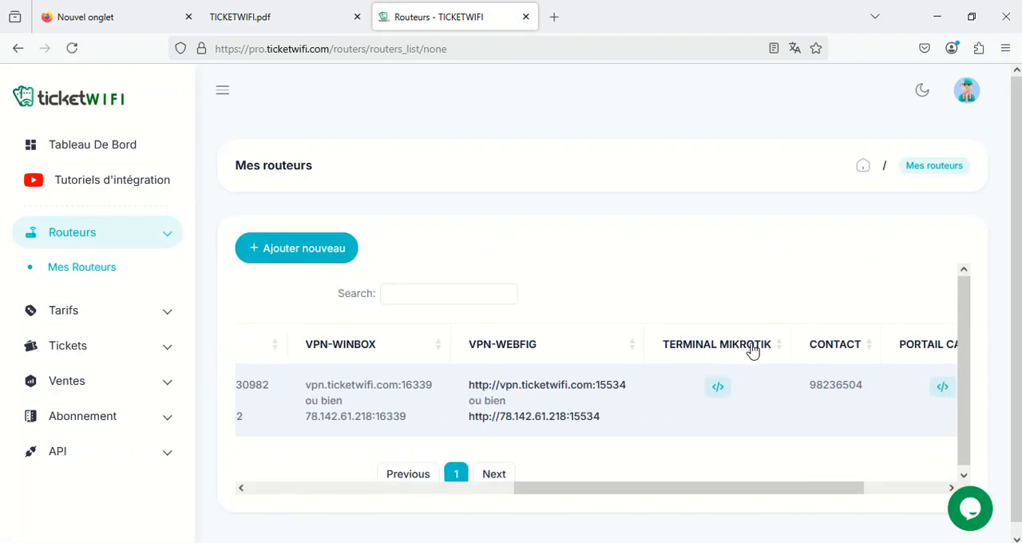
drag(673, 482, 847, 472)
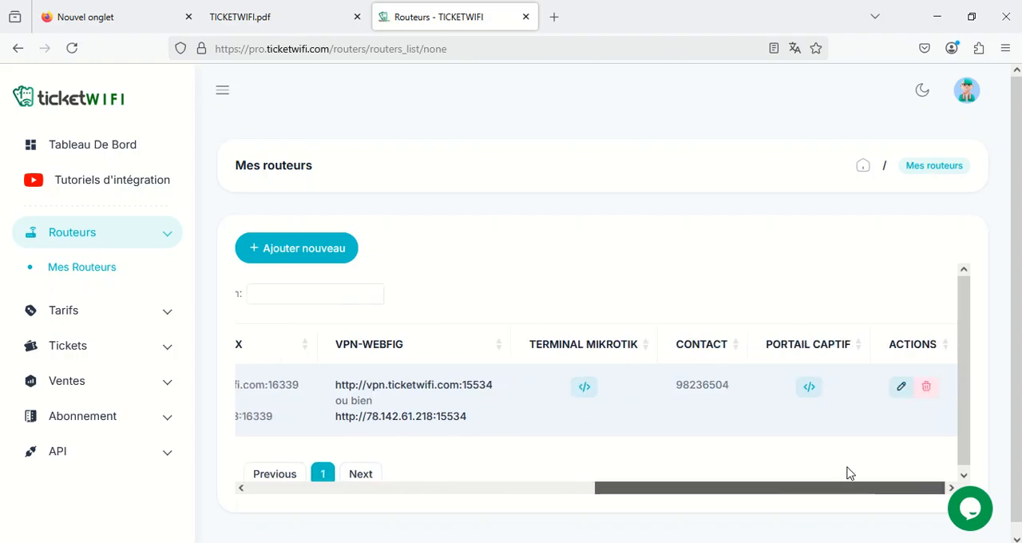
click(810, 389)
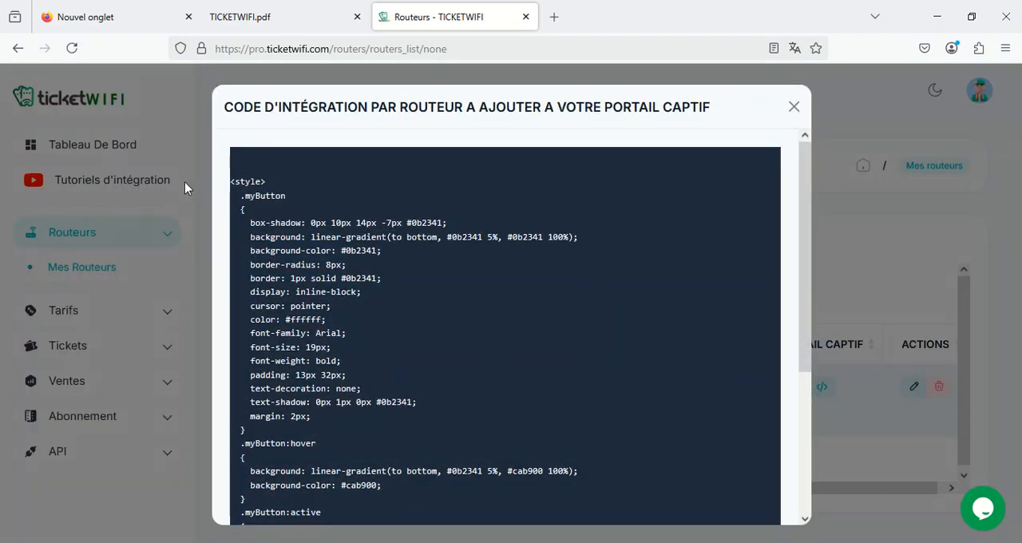
drag(234, 182, 620, 520)
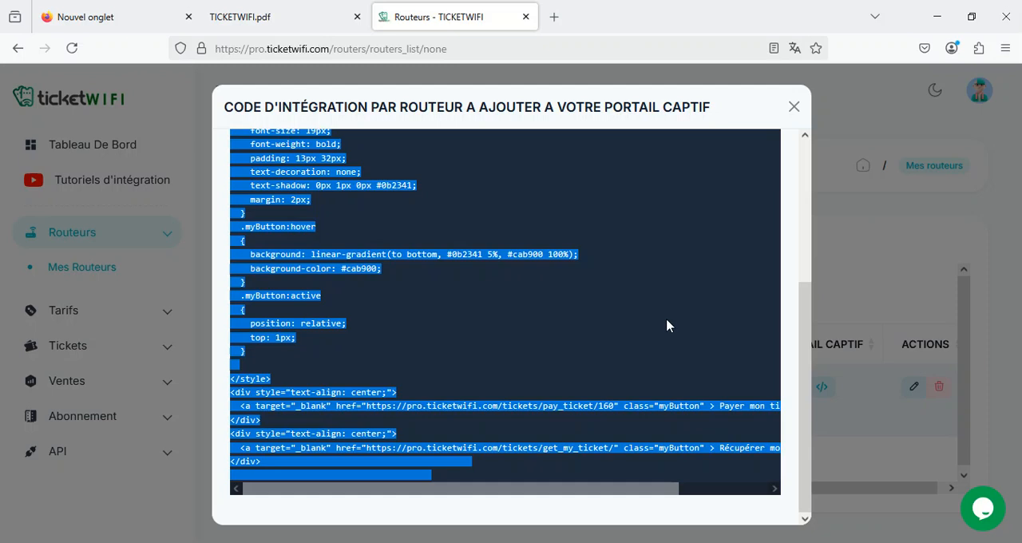
click(797, 109)
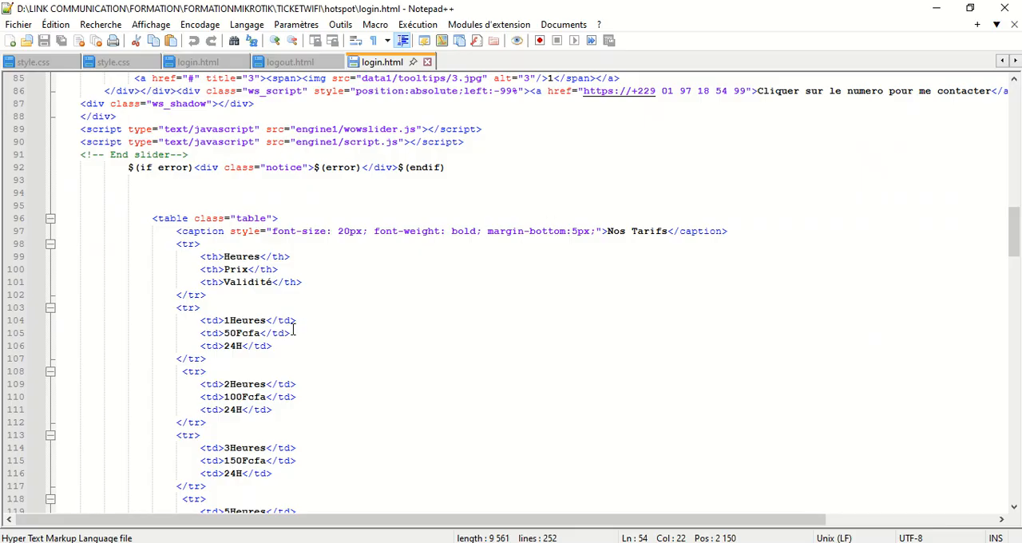
Paste the integration code into login.html on a new line after the contact block's closing div tag, and save the file
scroll(294, 331, up, 2)
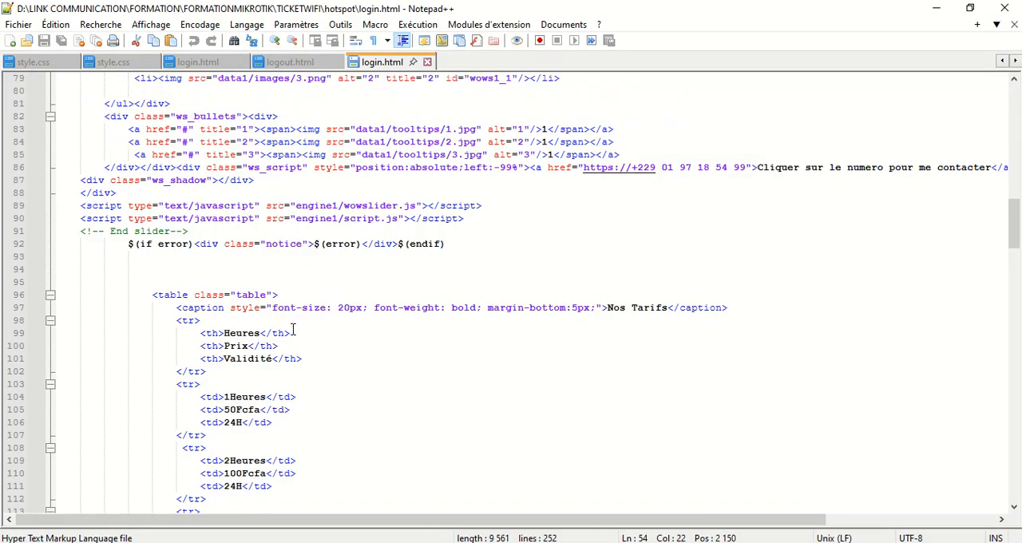
click(190, 281)
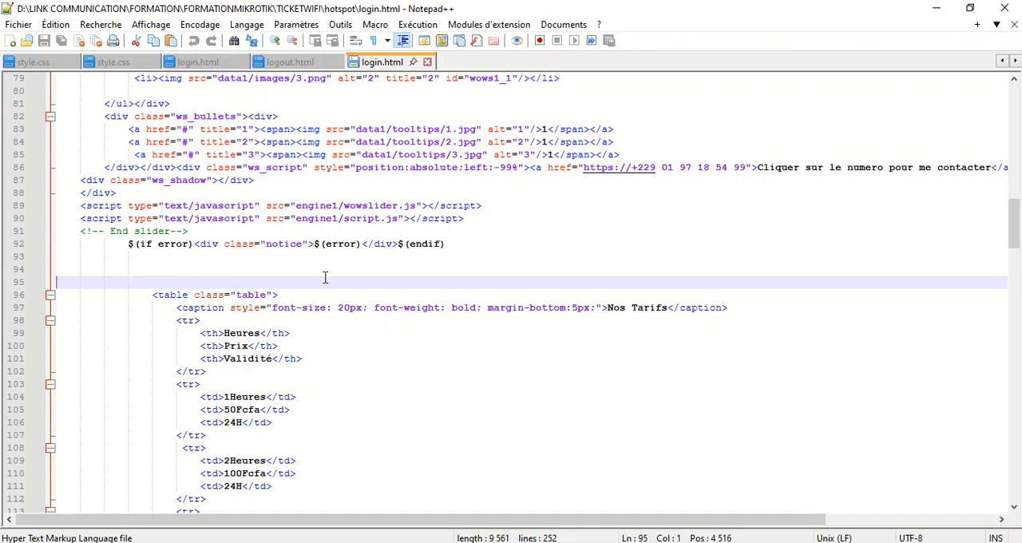
scroll(327, 283, down, 14)
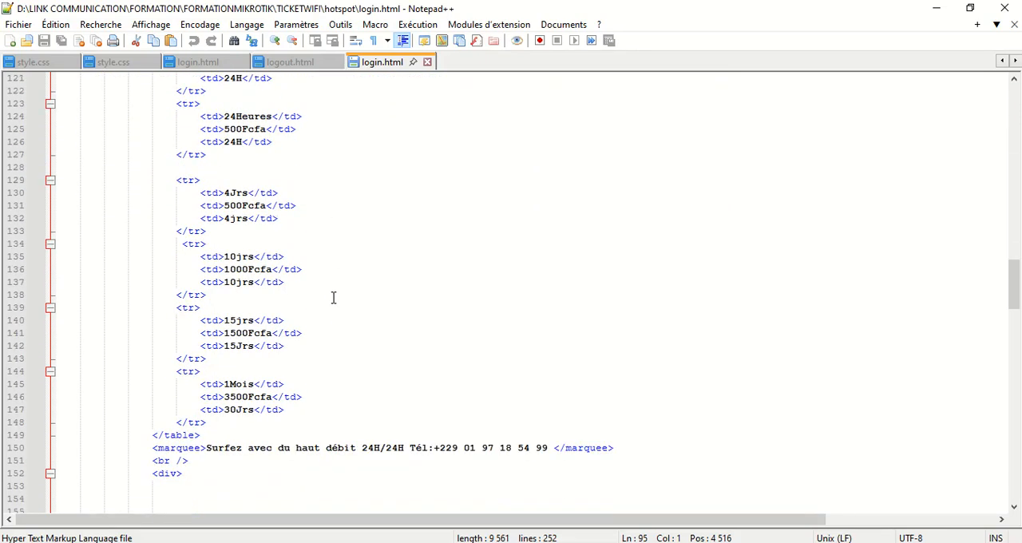
scroll(333, 294, down, 5)
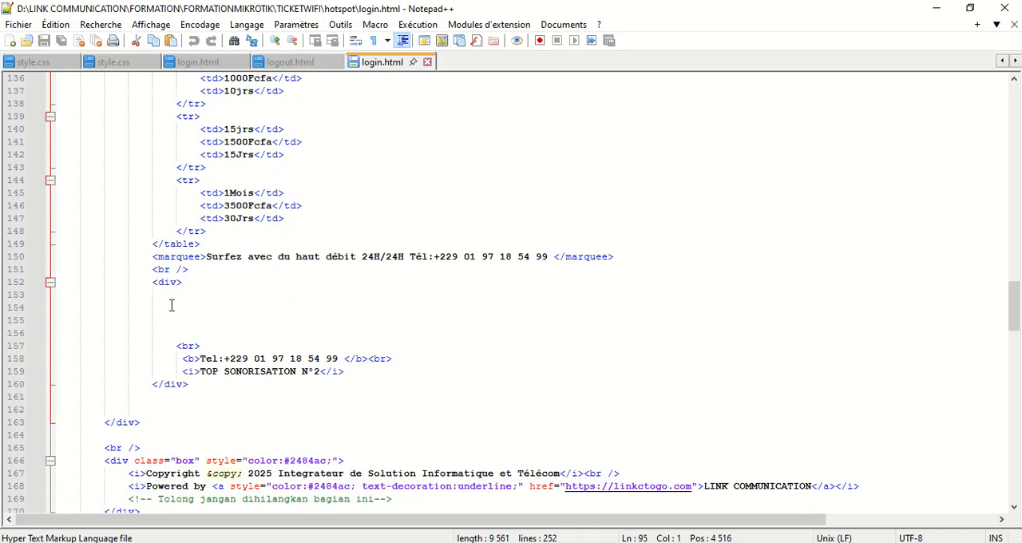
click(192, 283)
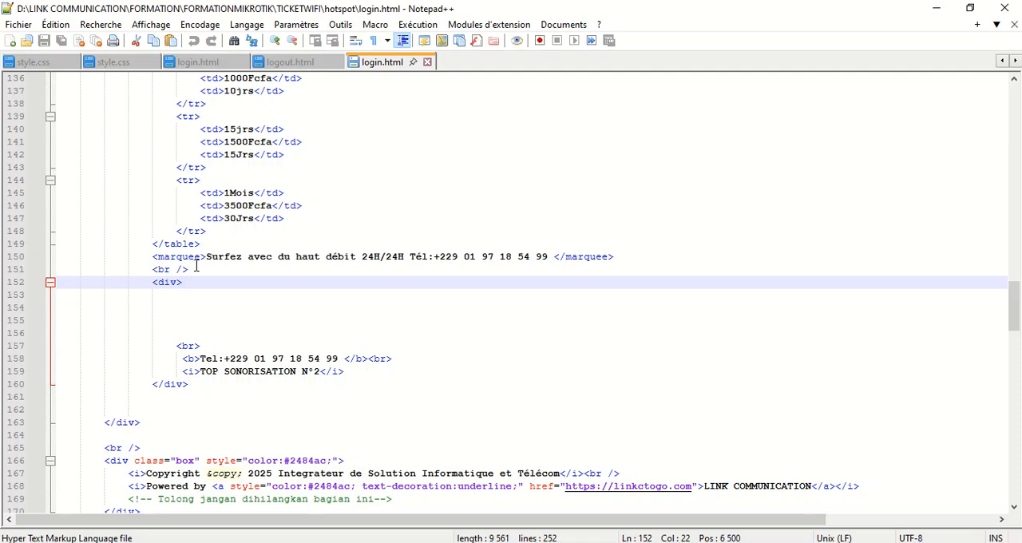
click(196, 386)
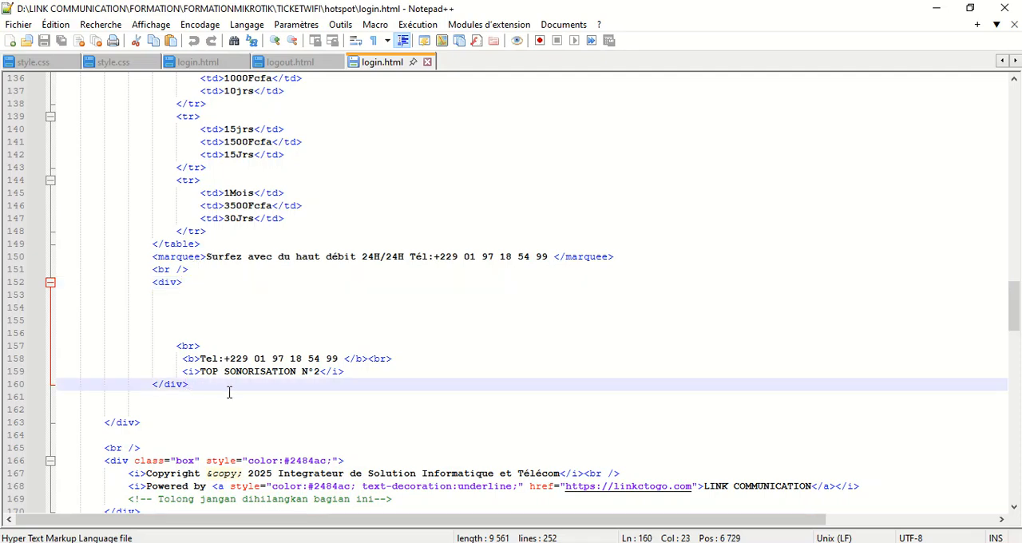
key(Return)
key(ctrl+v)
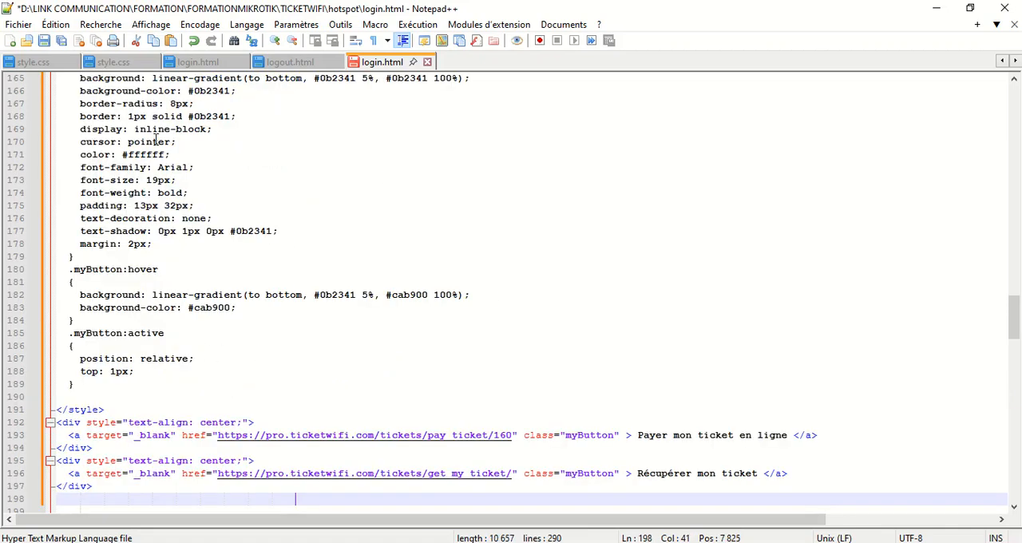
click(45, 42)
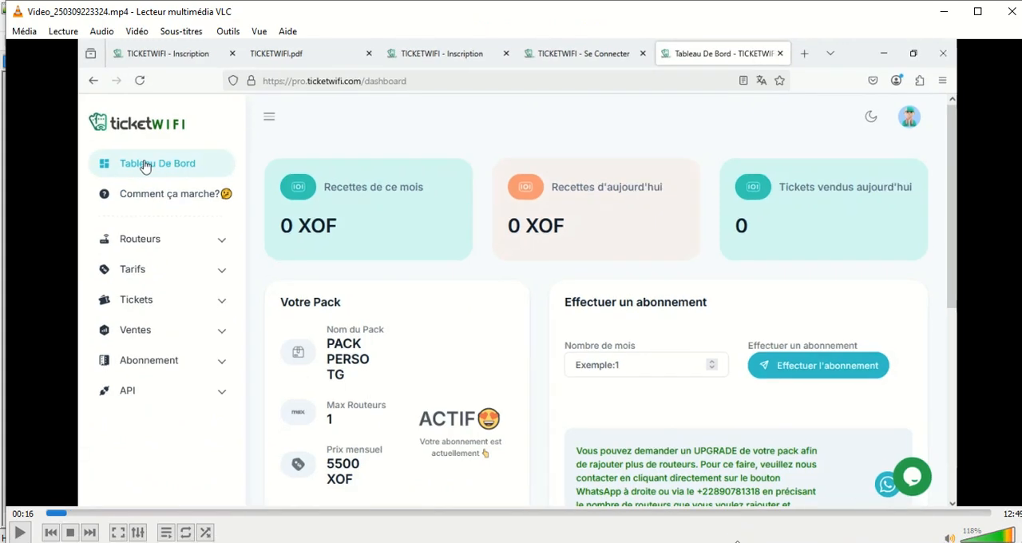
Open the edited login page from the hotspot folder in the web browser and follow its Payer mon ticket en ligne link
click(943, 11)
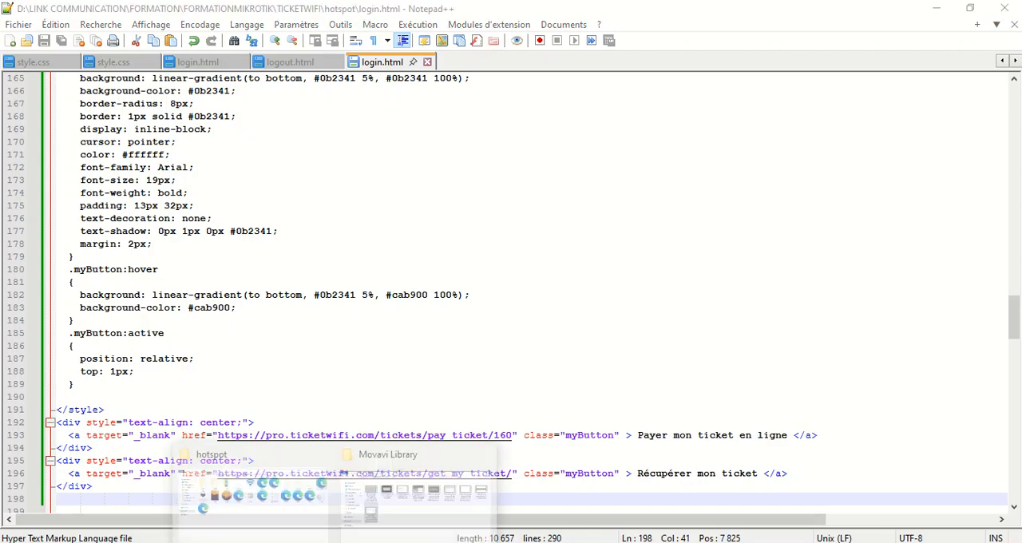
click(308, 520)
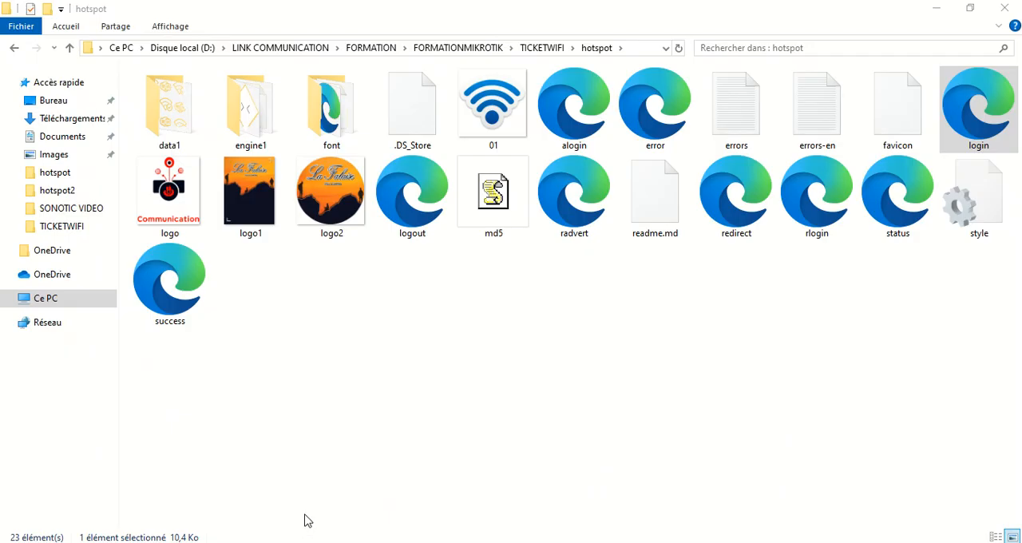
double_click(982, 100)
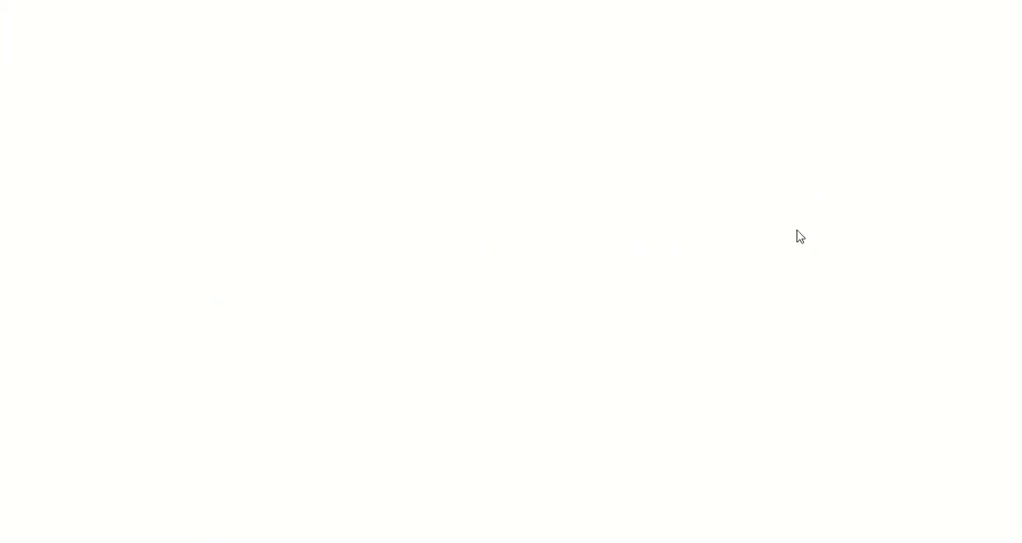
scroll(589, 394, down, 5)
scroll(590, 394, down, 3)
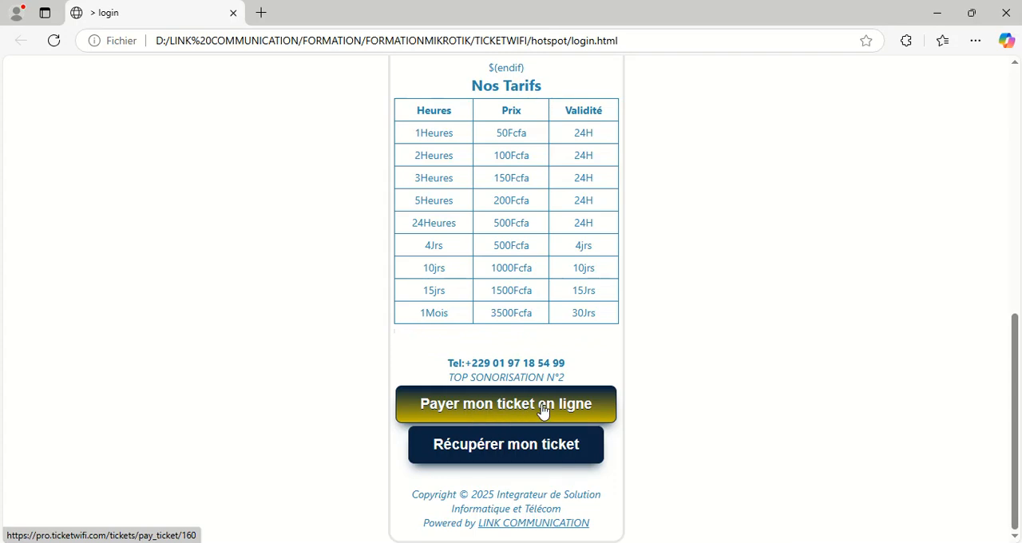
click(598, 409)
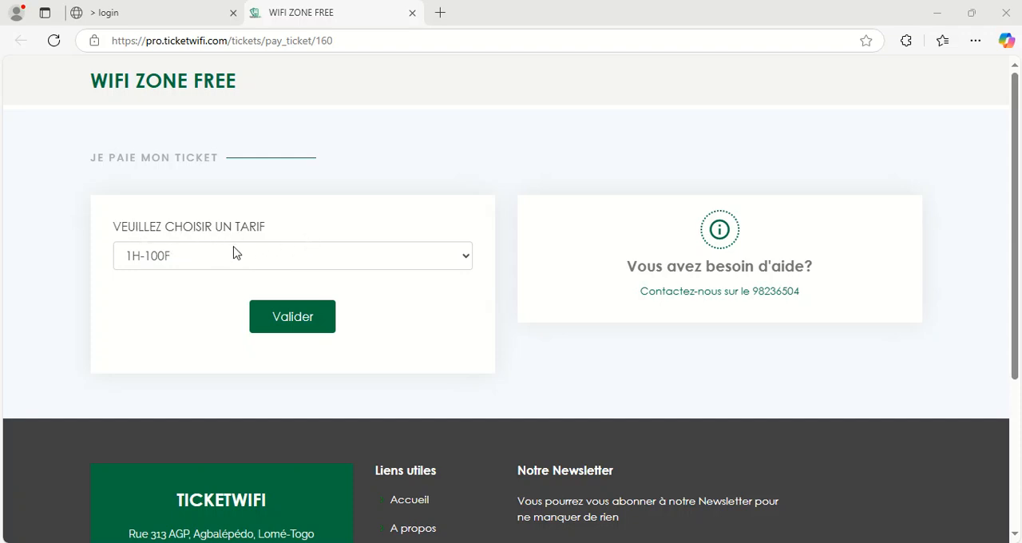
Try the tariff choices on the WIFI ZONE FREE payment page, submit 1H-100F, and review the tariff list again
click(192, 259)
click(183, 309)
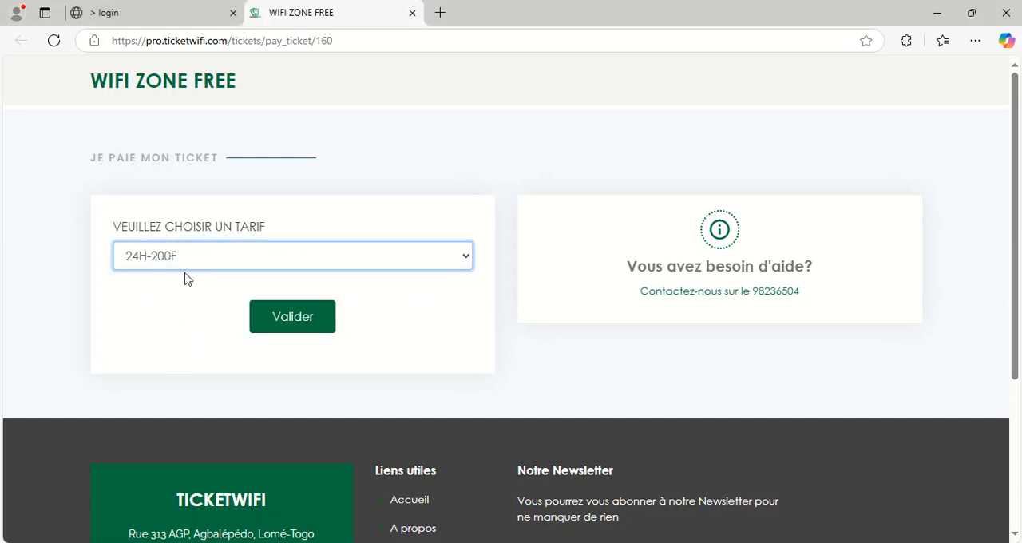
click(186, 266)
click(182, 327)
click(188, 261)
click(188, 260)
click(189, 264)
click(176, 285)
click(299, 318)
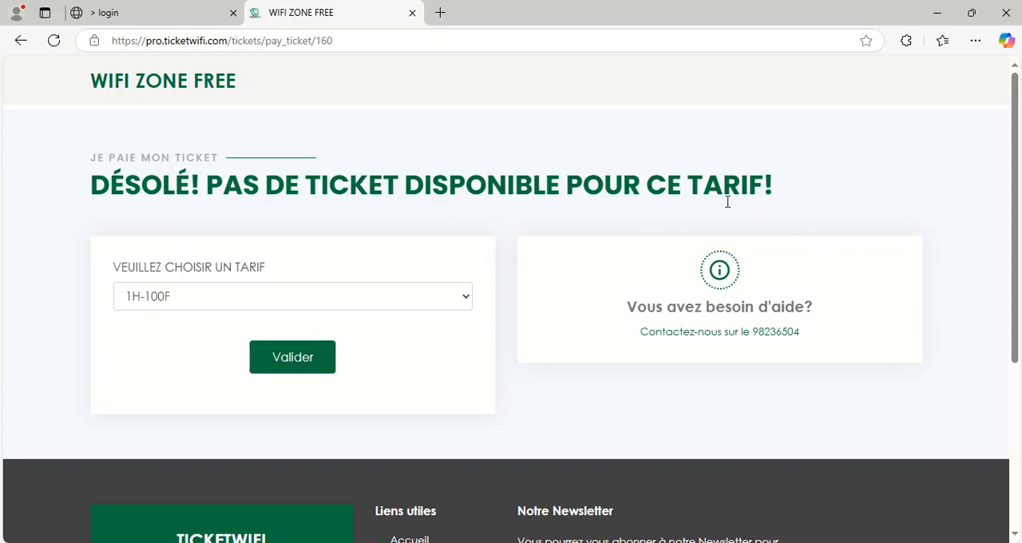
click(280, 298)
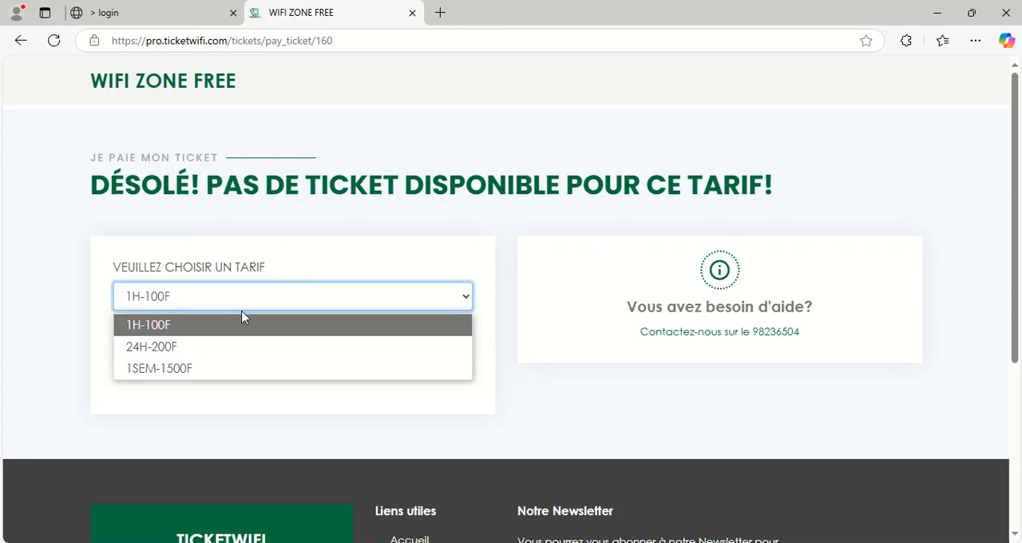
click(268, 304)
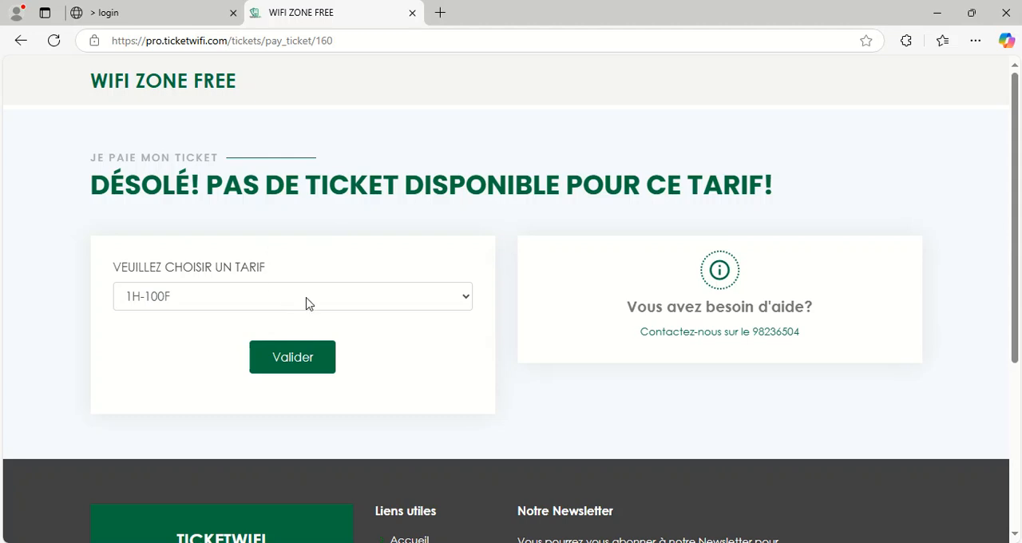
Return to the login page, inspect the Récupérer mon ticket page and its payment reference field, and go back to the login page
click(128, 11)
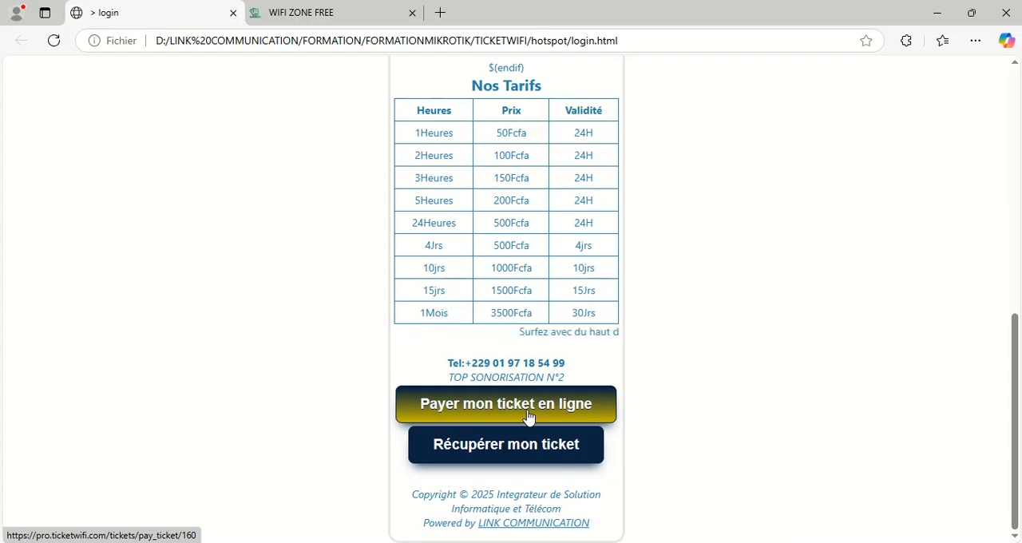
click(507, 449)
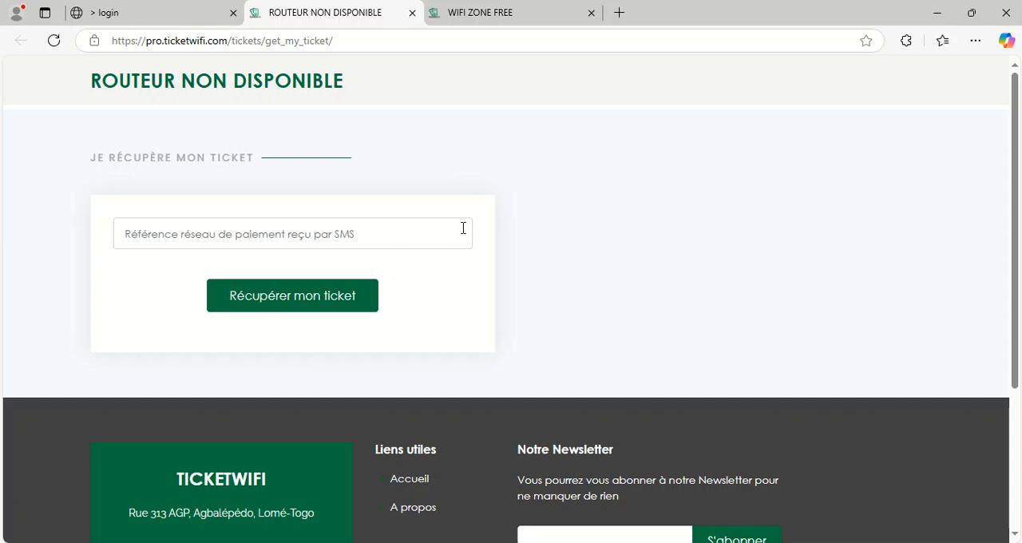
click(185, 235)
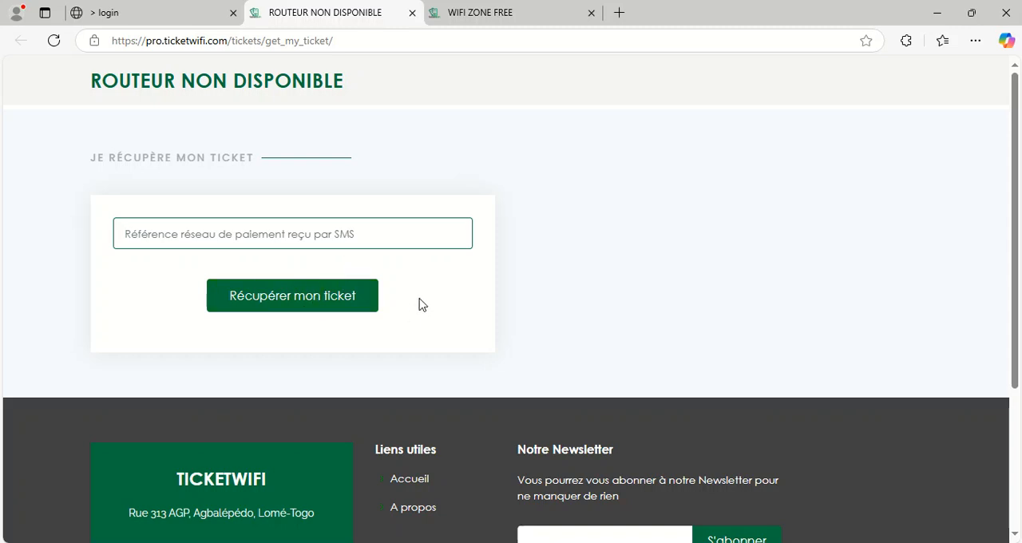
click(120, 12)
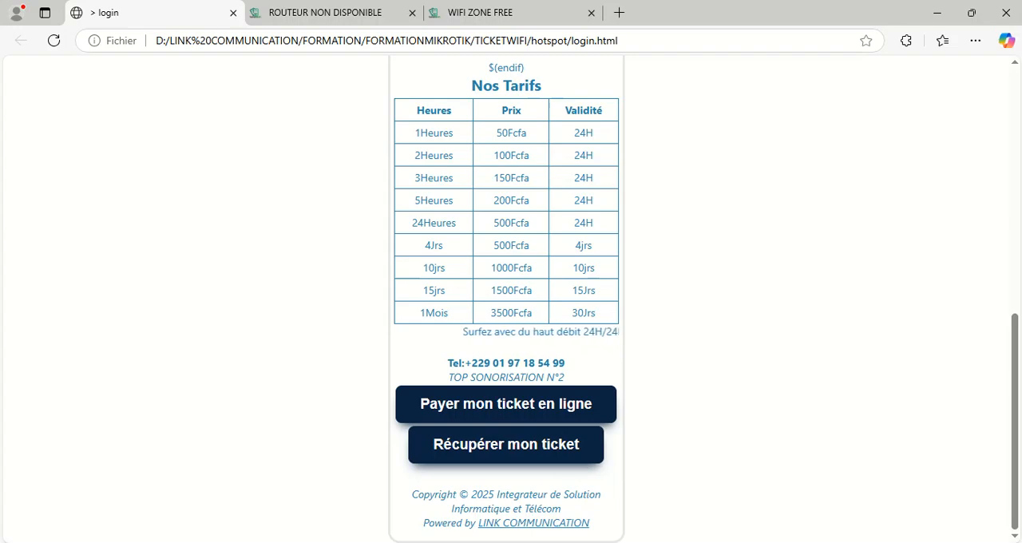
Switch to Notepad++, undo the pasting of the integration code in login.html, and save the file
click(588, 542)
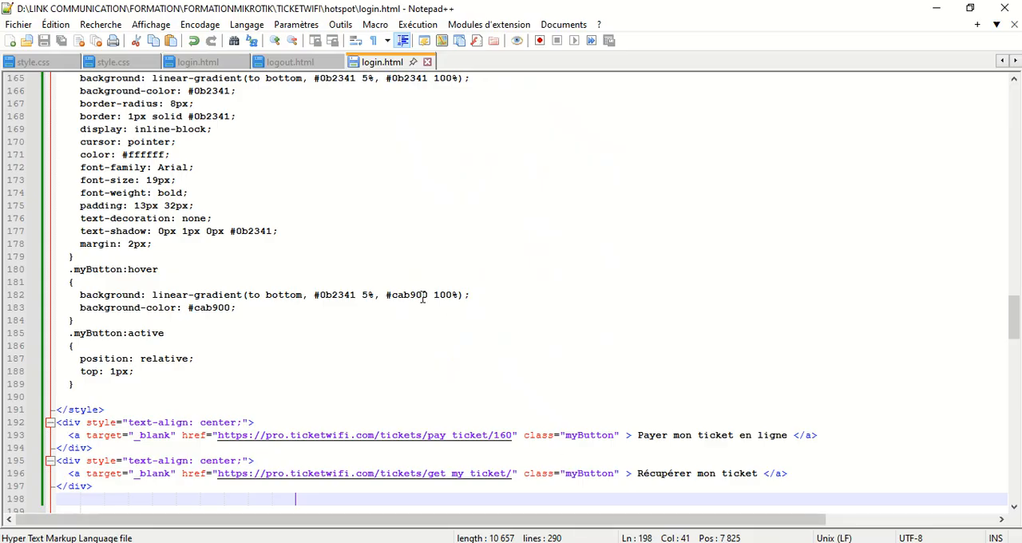
click(193, 41)
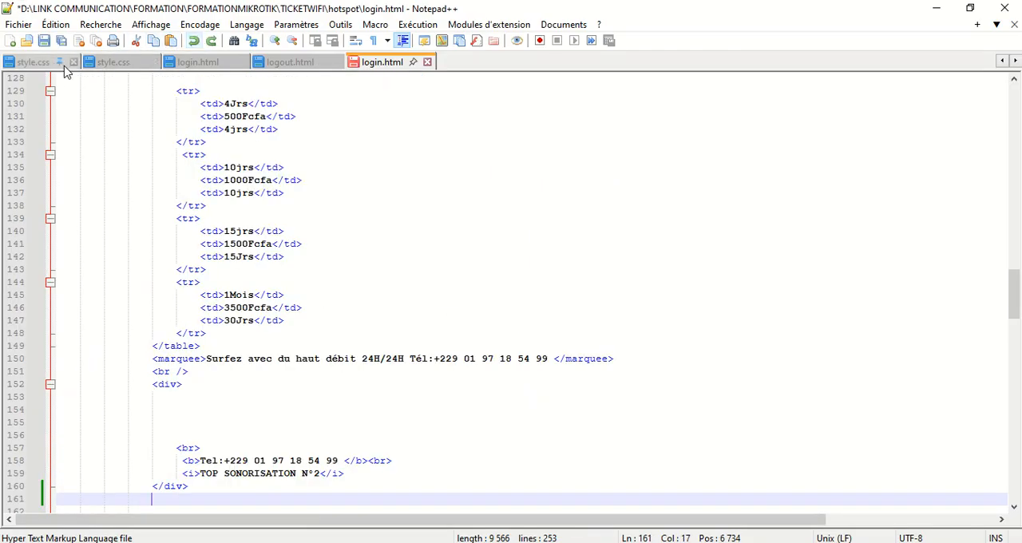
click(44, 41)
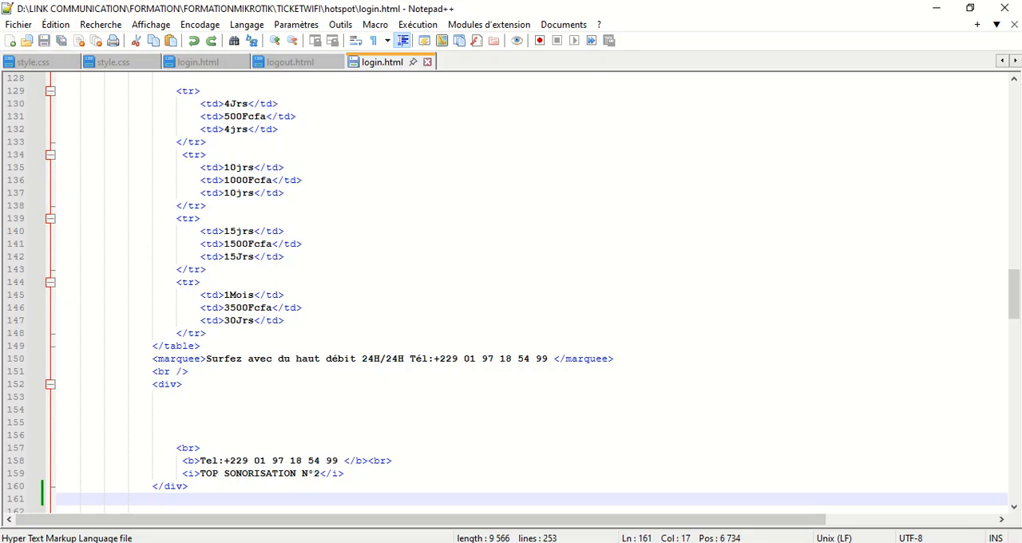
key(alt+Tab)
Copy the Validité header line of the Nos Tarifs table onto a new line below it, rename the copy MOMO, and save
scroll(479, 440, up, 12)
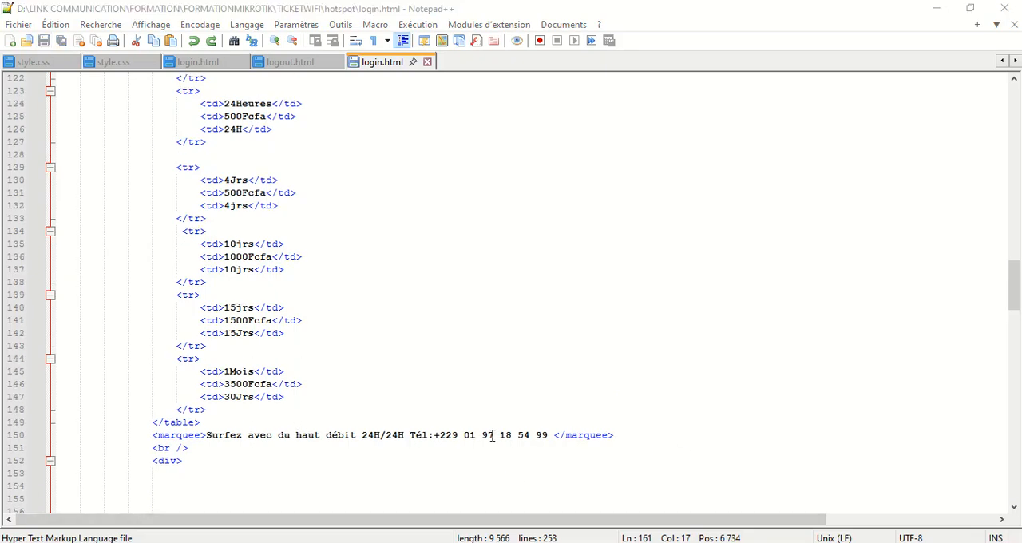
scroll(364, 344, up, 4)
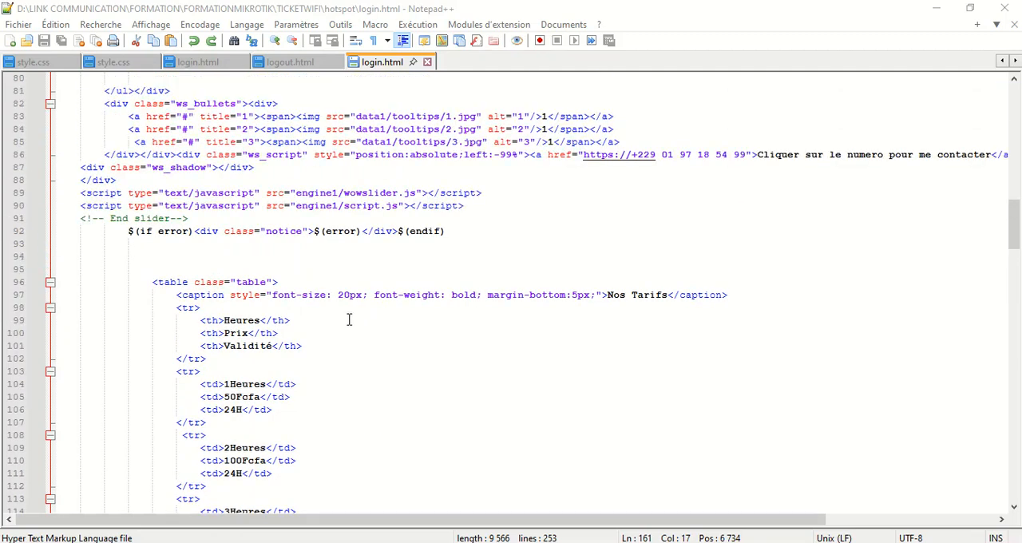
drag(312, 349, 199, 348)
key(ctrl+c)
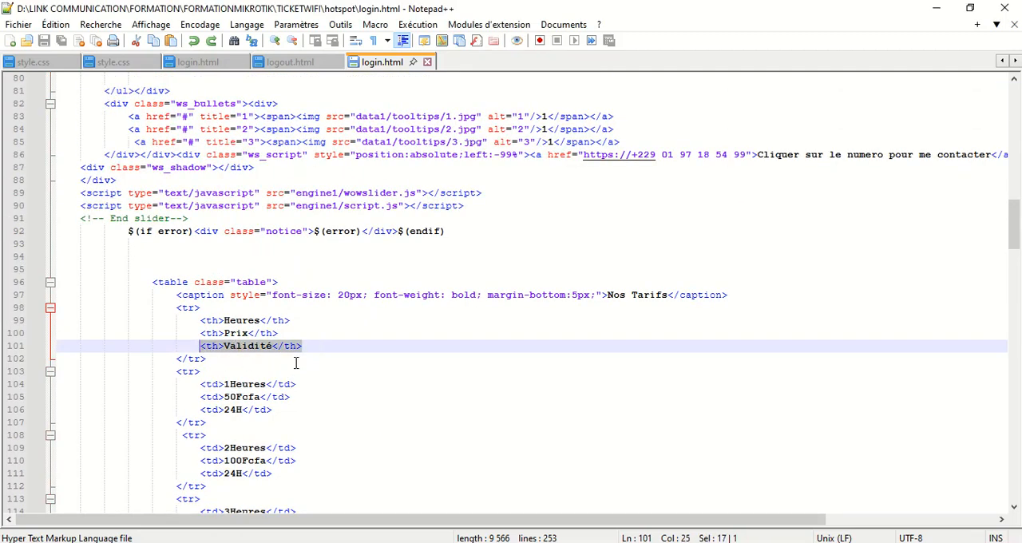
click(316, 345)
key(Return)
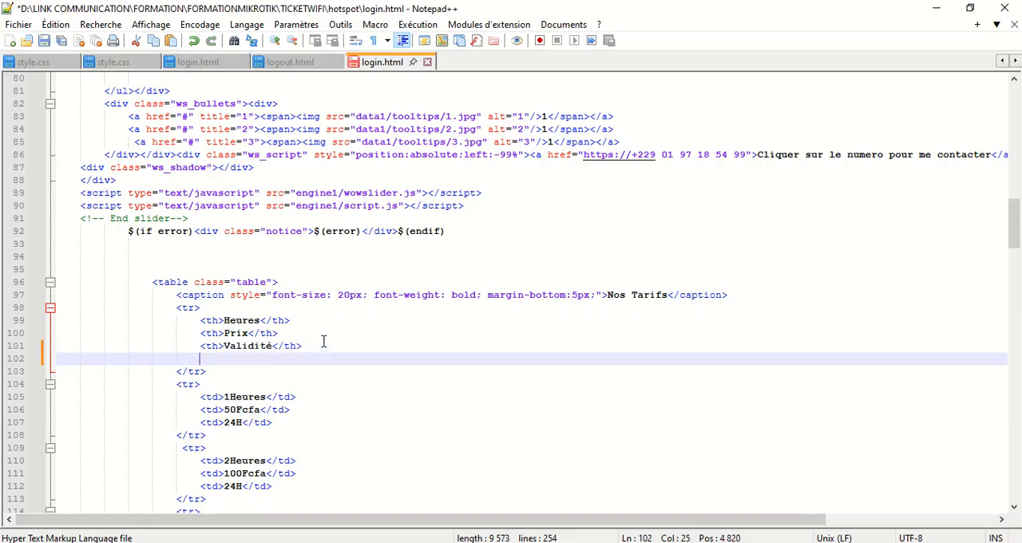
key(ctrl+v)
double_click(257, 359)
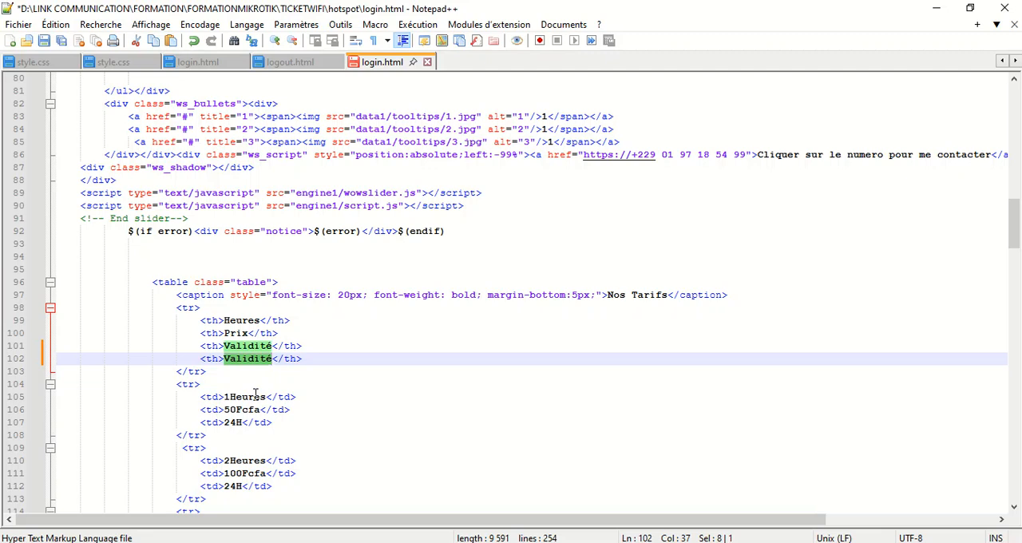
text(MO)
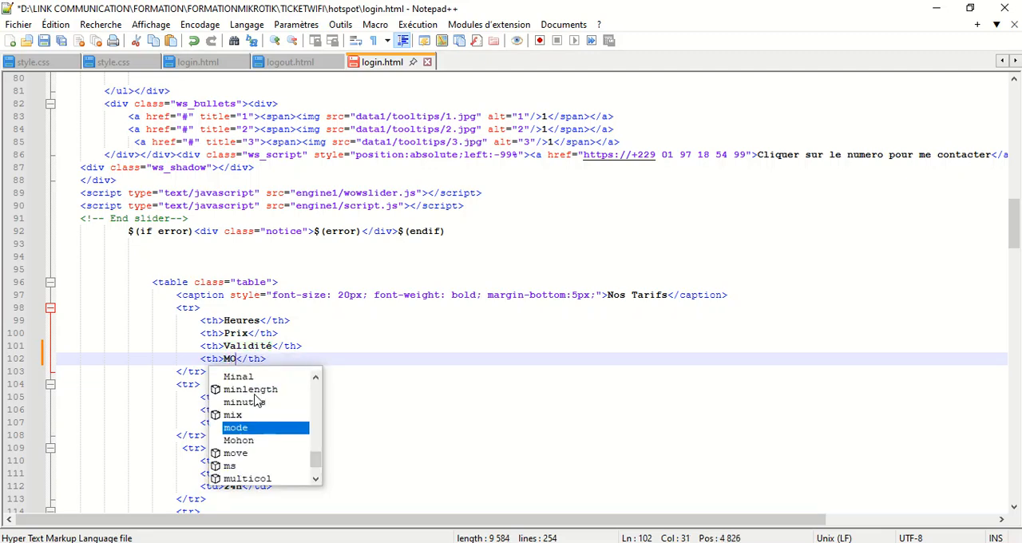
text(MO)
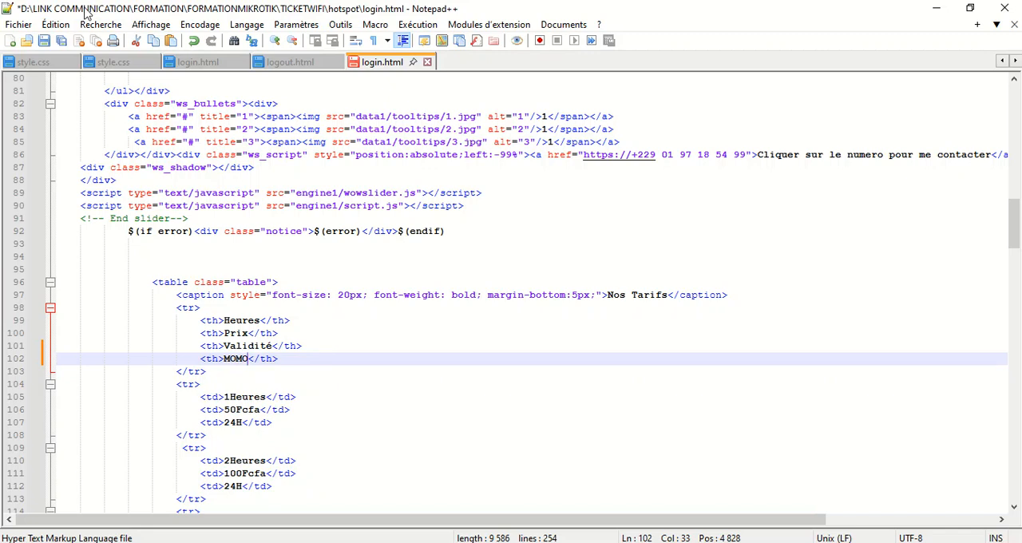
click(44, 41)
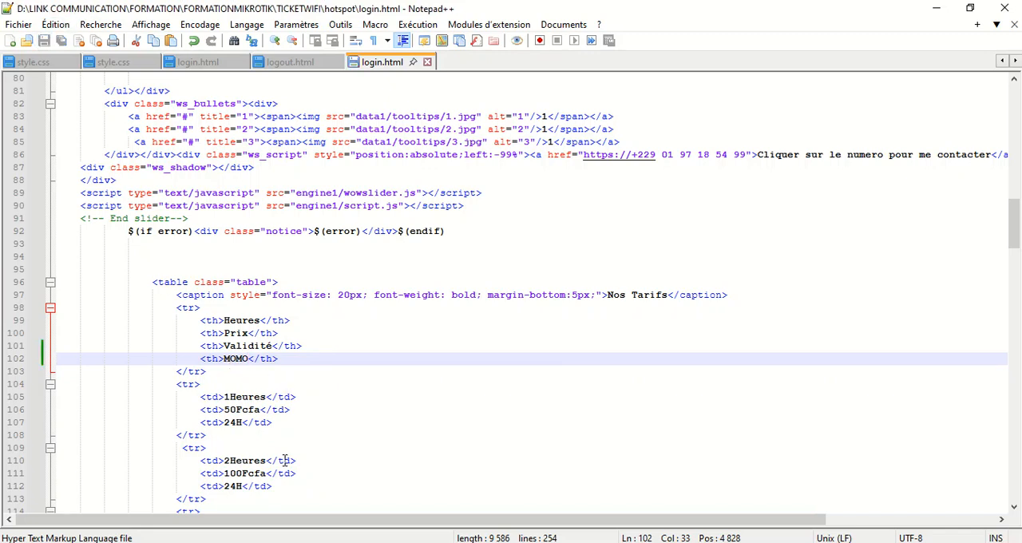
Add an empty th cell after the 24H cell in the 1Heures row of the Nos Tarifs table, and save the file
scroll(284, 461, down, 1)
click(276, 386)
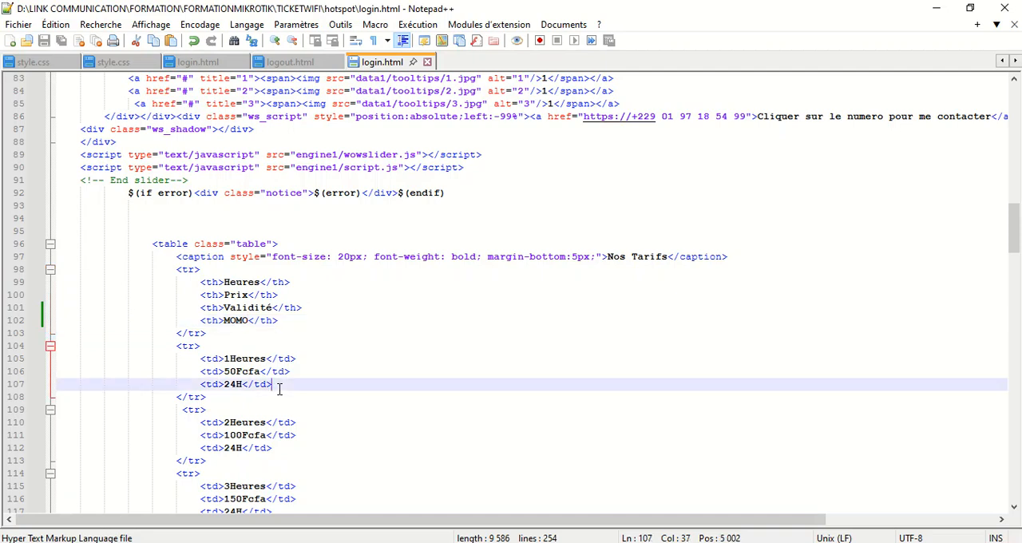
key(Return)
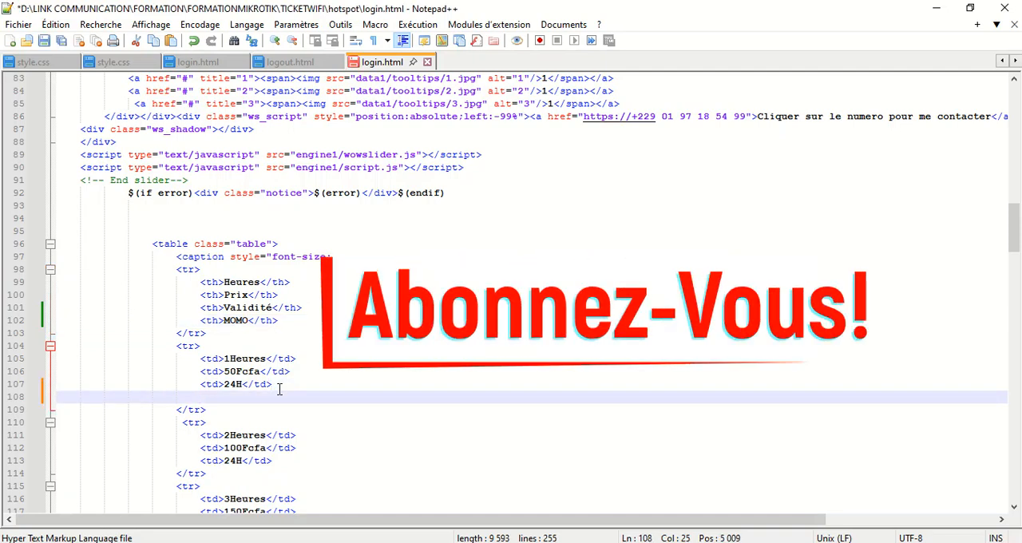
key(ctrl+v)
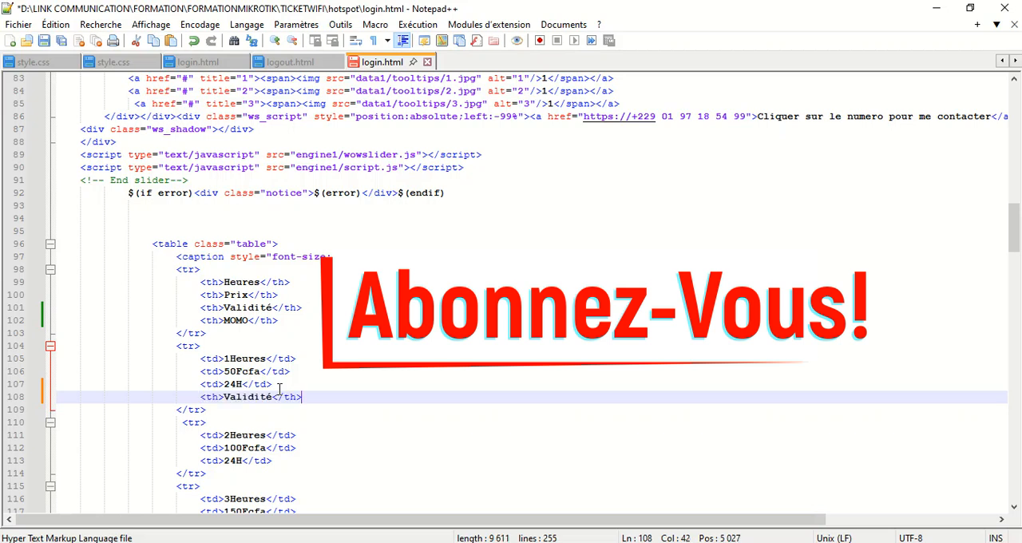
double_click(264, 397)
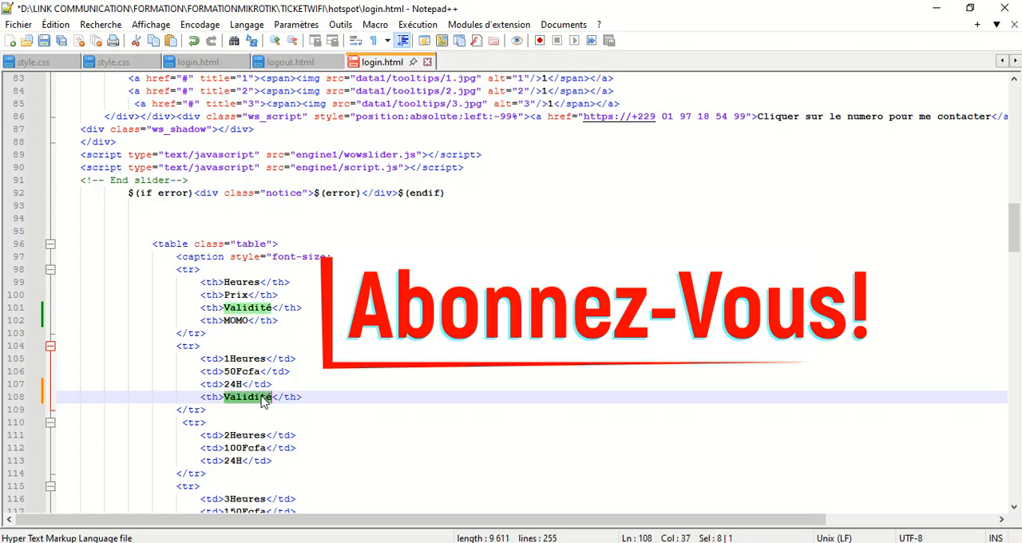
key(Delete)
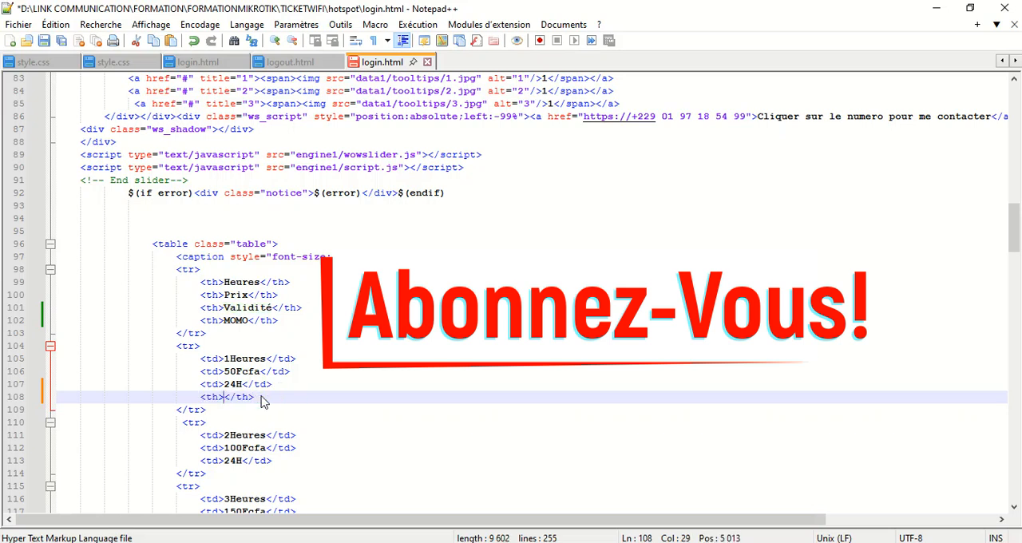
click(44, 40)
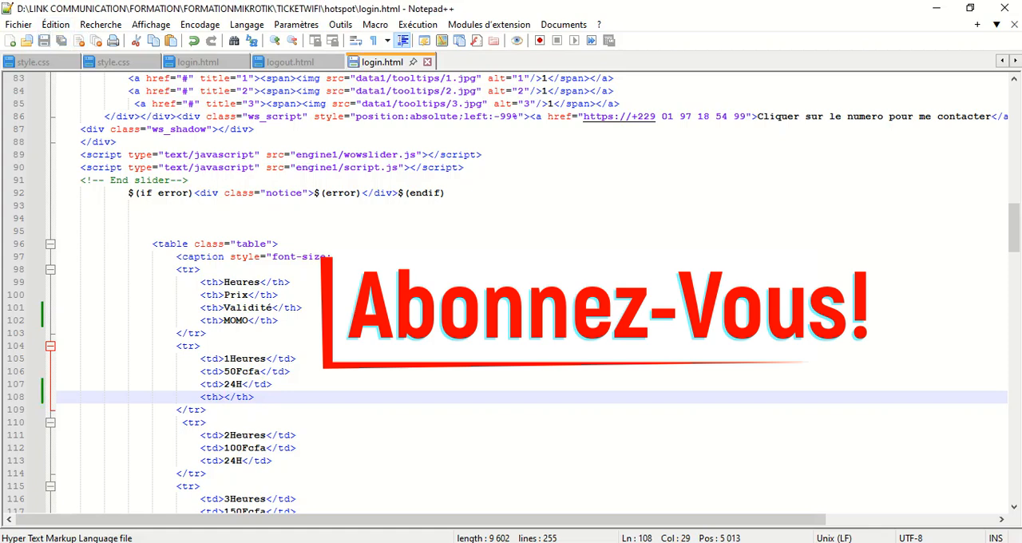
Copy the integration link of the 1H-100F tariff from the TICKETWIFI tariff list and return to login.html in Notepad++
key(alt+Tab)
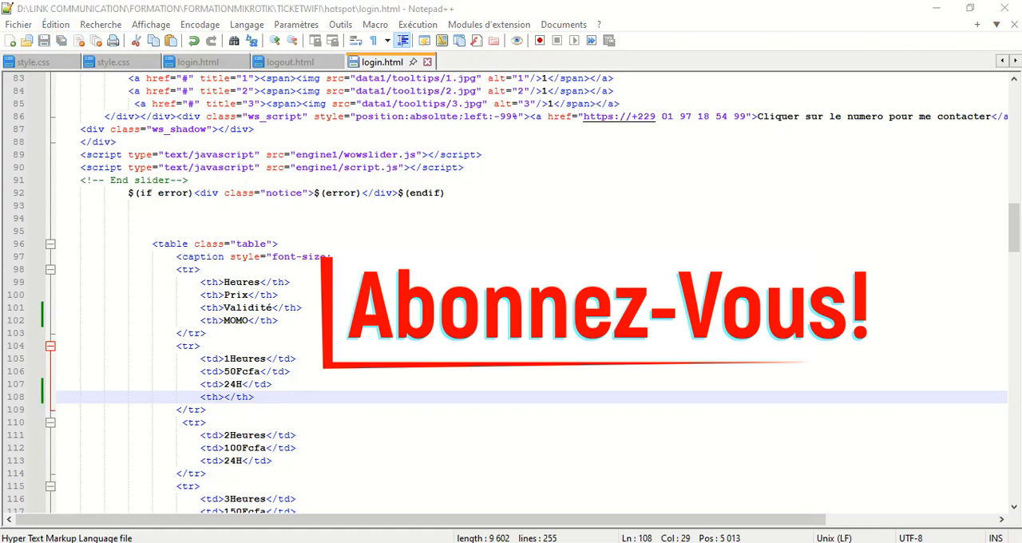
key(alt+Tab)
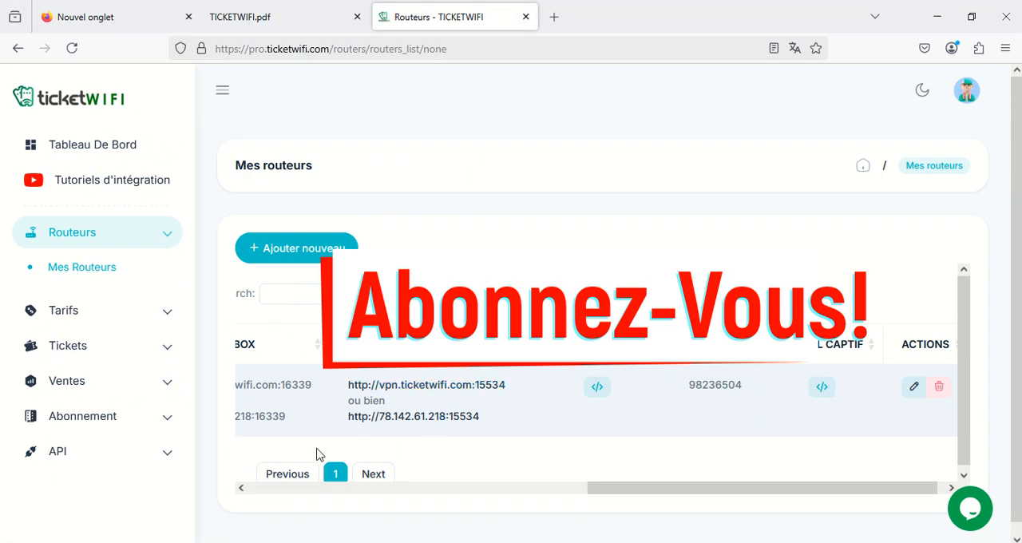
click(77, 313)
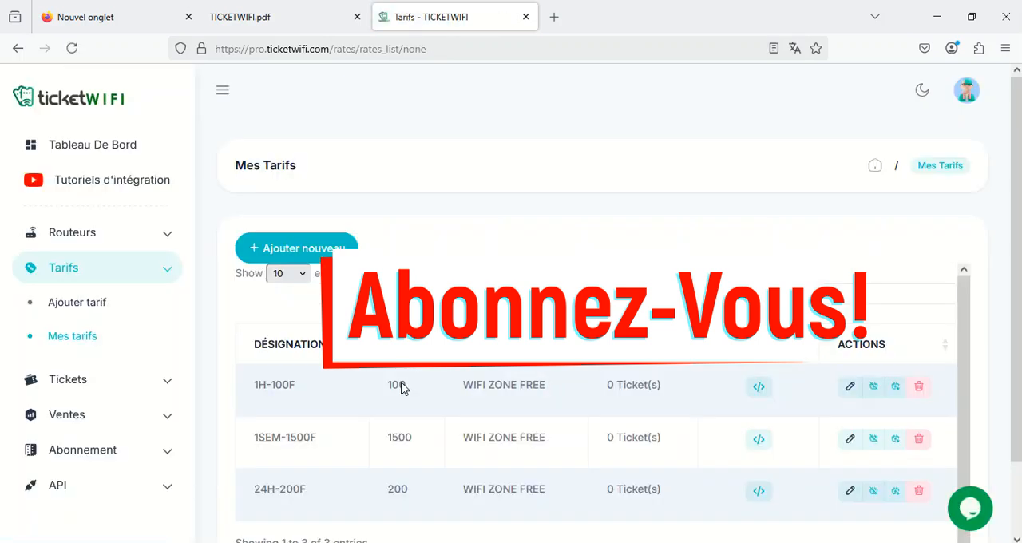
click(764, 393)
drag(485, 190, 203, 191)
key(ctrl+c)
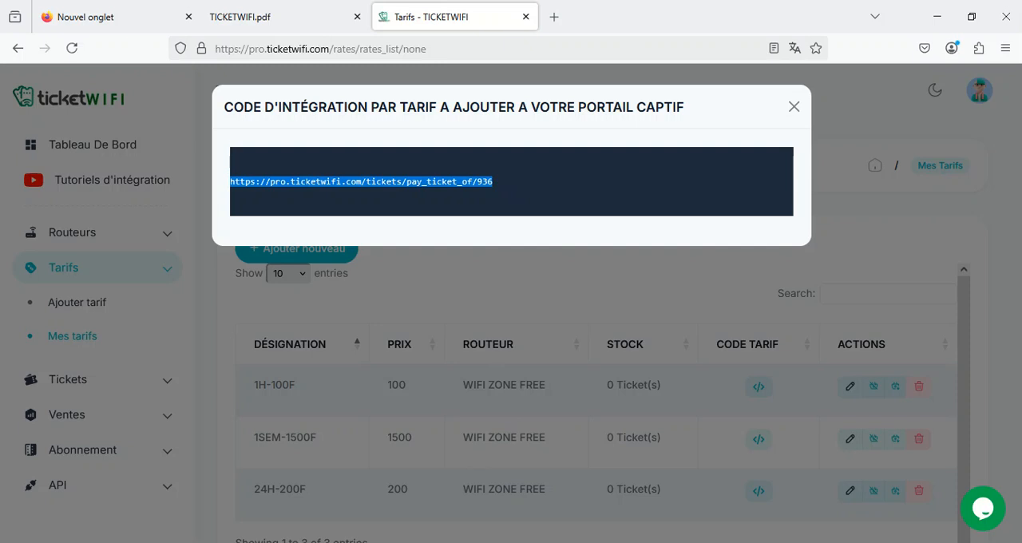
key(alt+Tab)
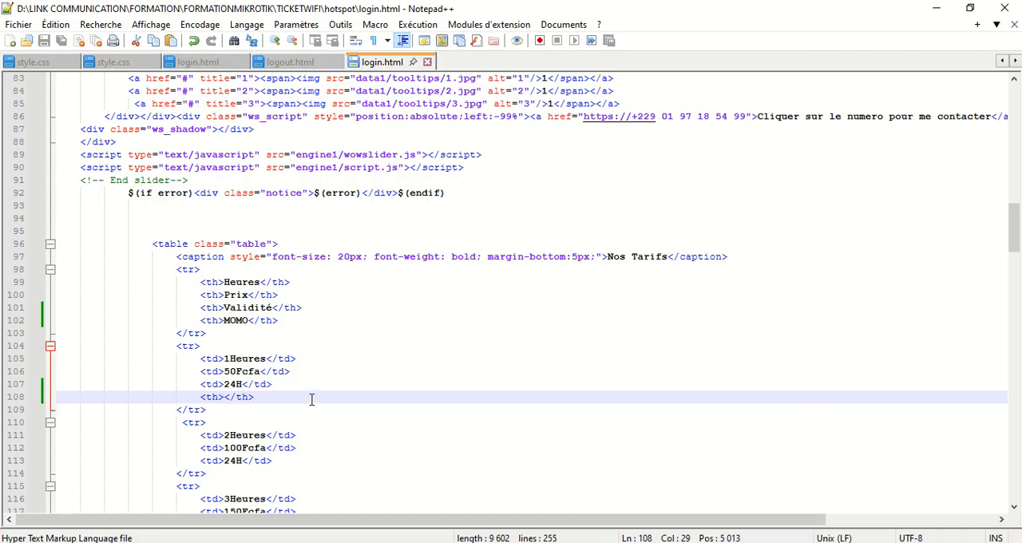
Paste the 1H-100F payment link into the empty th cell of the 1Heures row, save login.html, and reload the login page in the browser
key(ctrl+v)
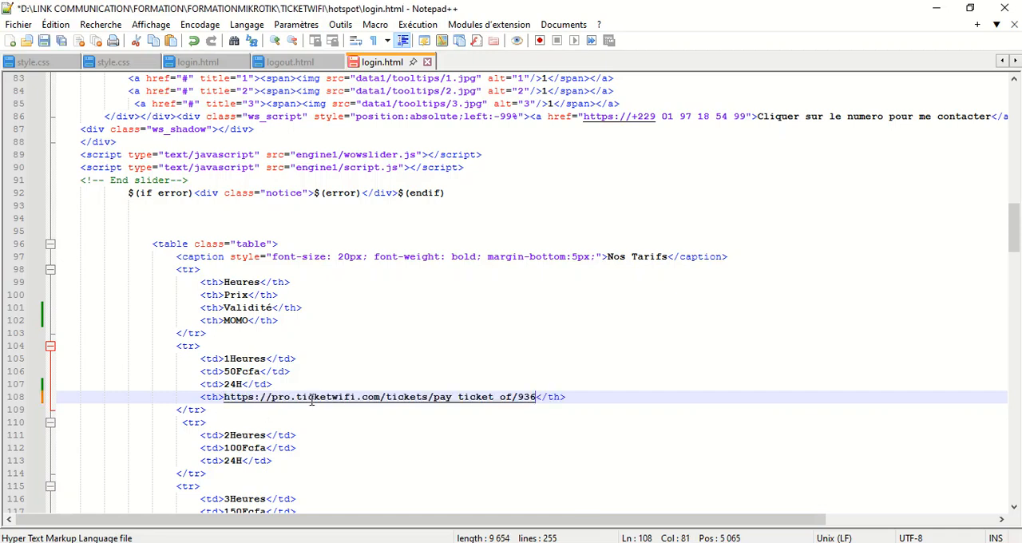
click(46, 42)
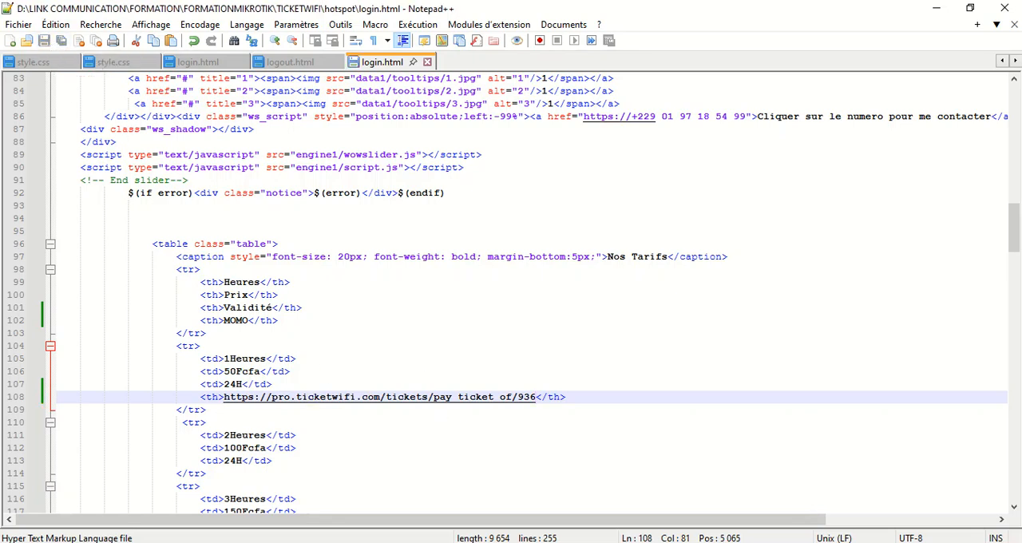
key(alt+Tab)
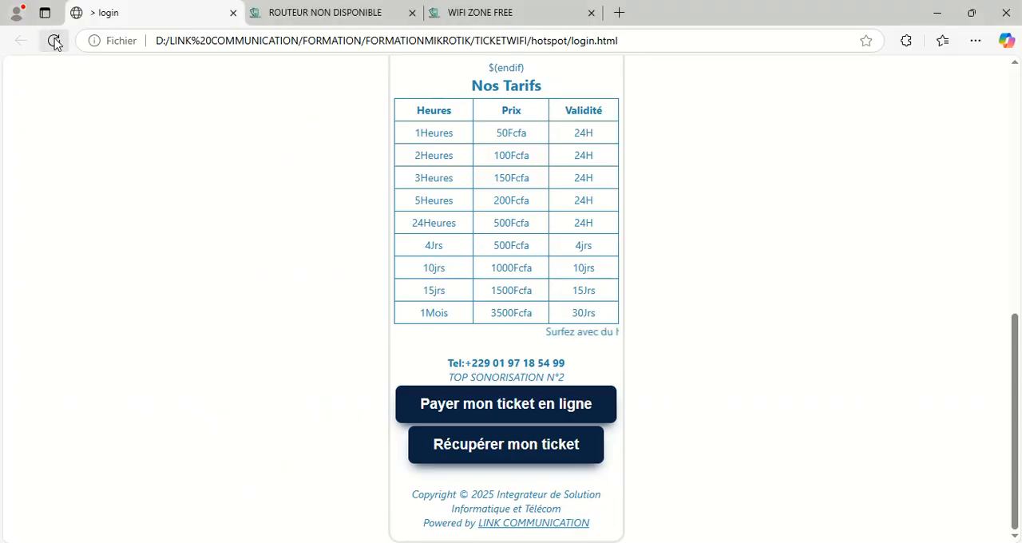
click(54, 40)
scroll(293, 262, down, 3)
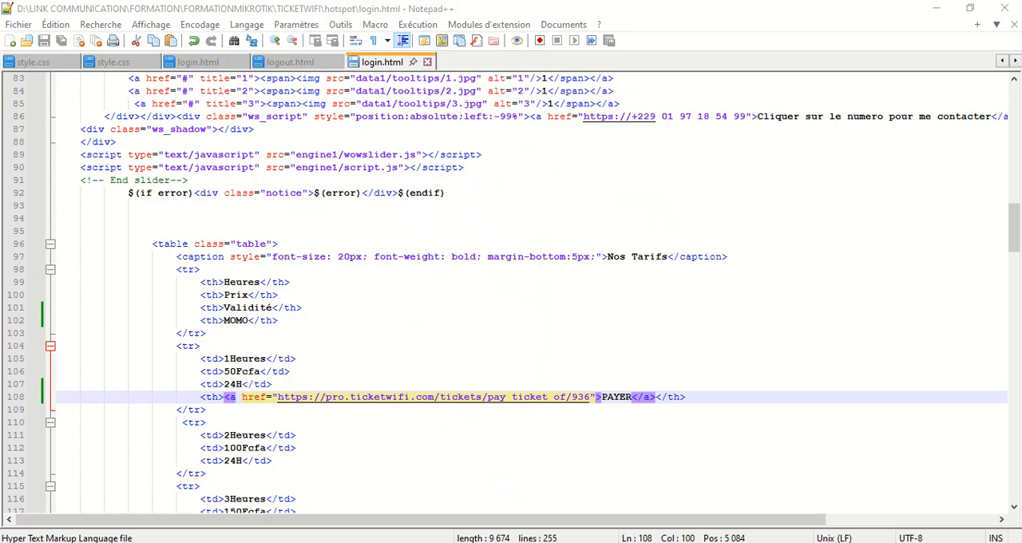
Copy the PAYER link cell of the 1Heures row onto a new line after the 24H cell of the 2Heures row
click(384, 424)
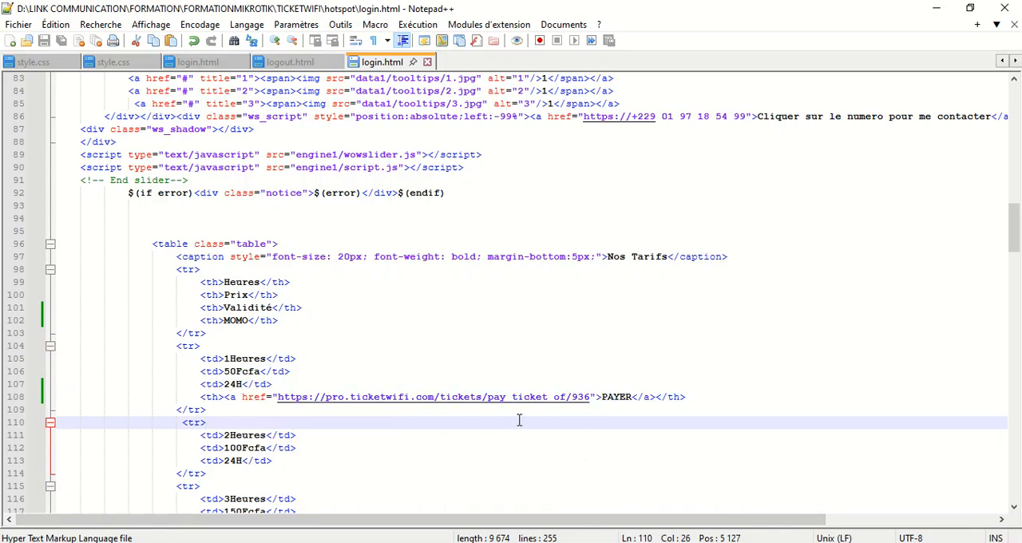
drag(697, 400, 226, 399)
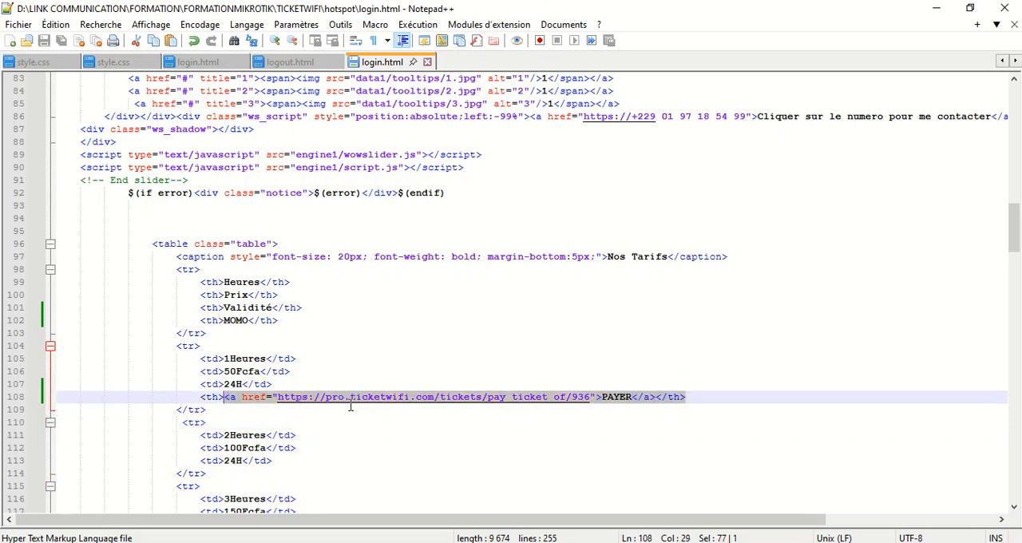
click(612, 415)
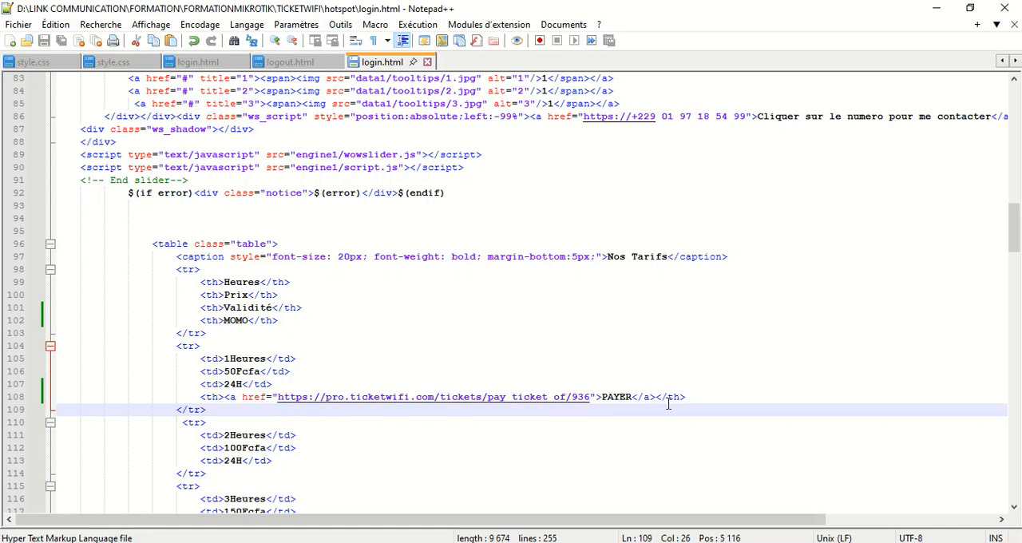
drag(697, 392, 202, 397)
key(ctrl+c)
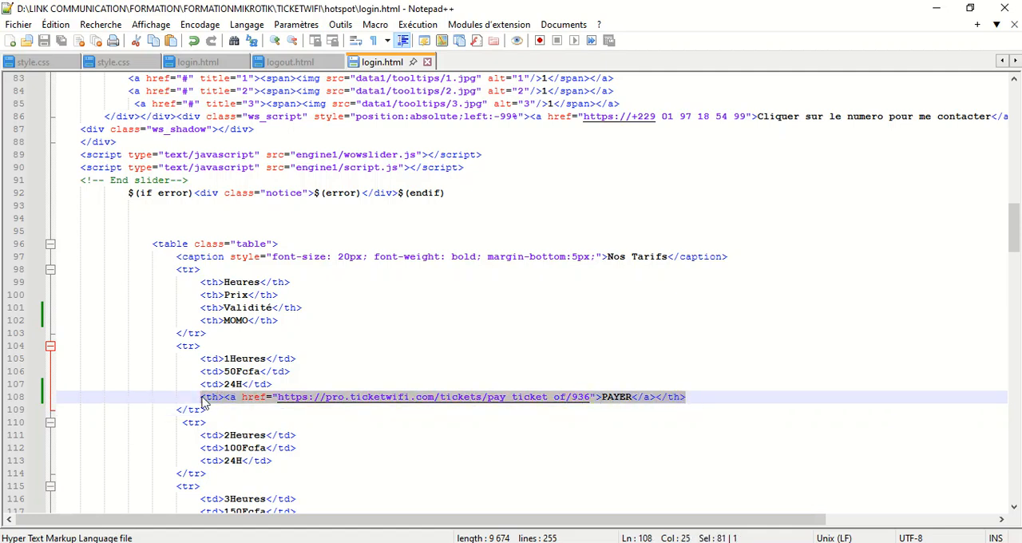
scroll(378, 458, down, 3)
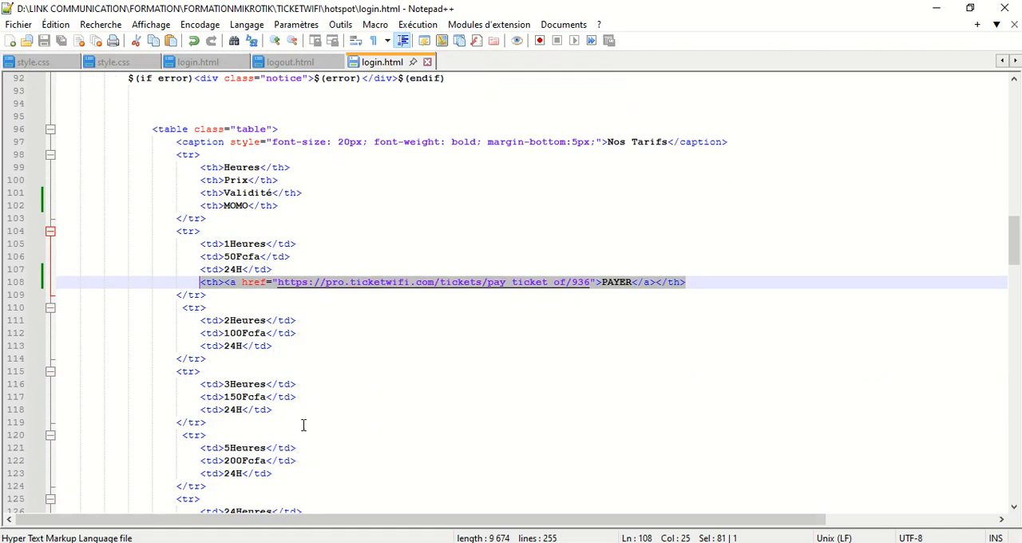
click(281, 347)
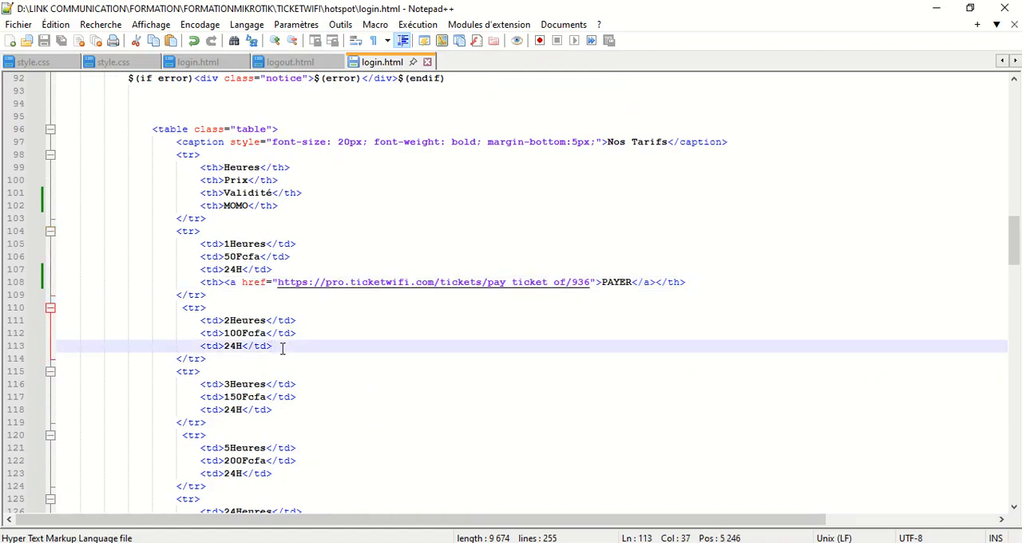
key(Return)
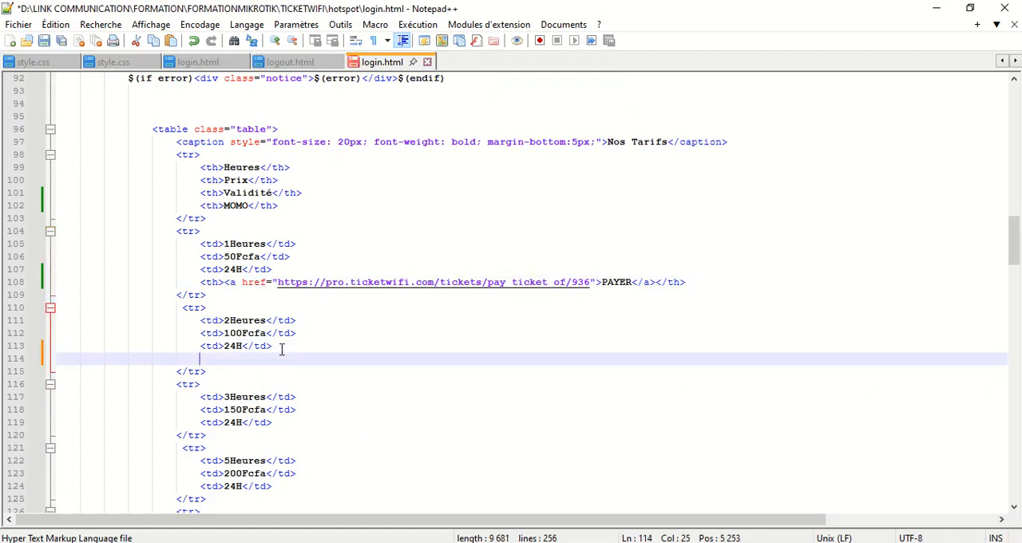
key(ctrl+v)
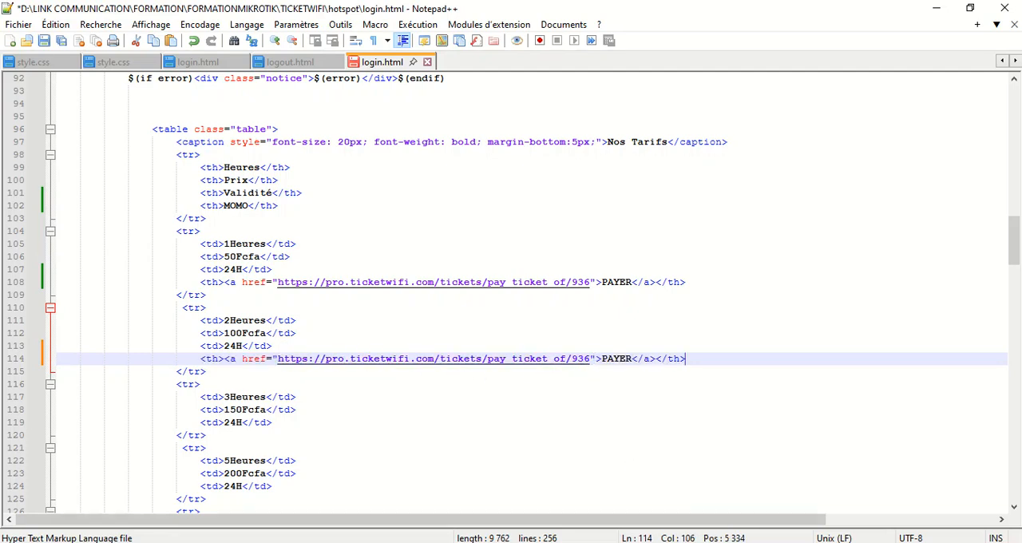
Copy the 24H-200F tariff's integration link from TICKETWIFI and paste it over the link address in the 2Heures row of login.html in Notepad++
key(alt+Tab)
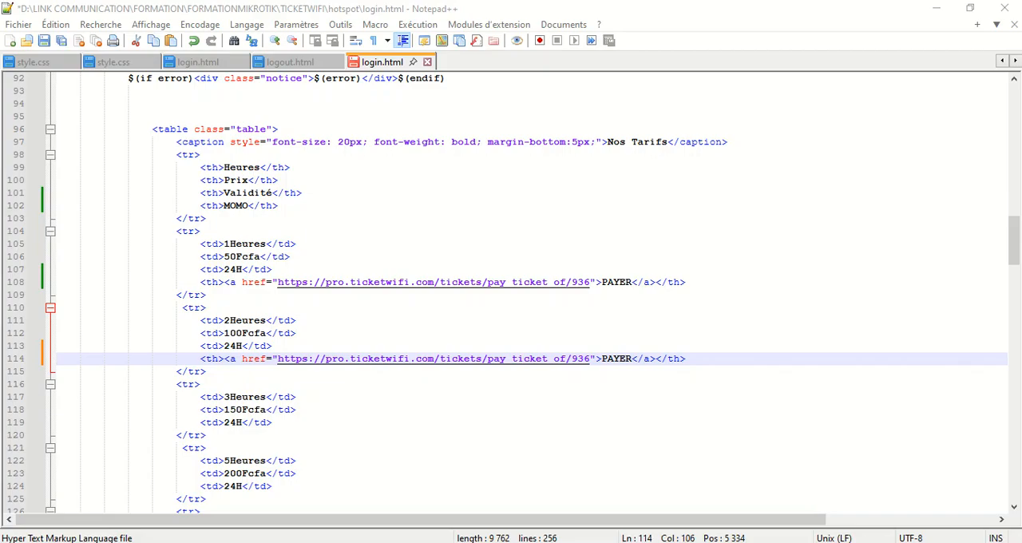
click(452, 542)
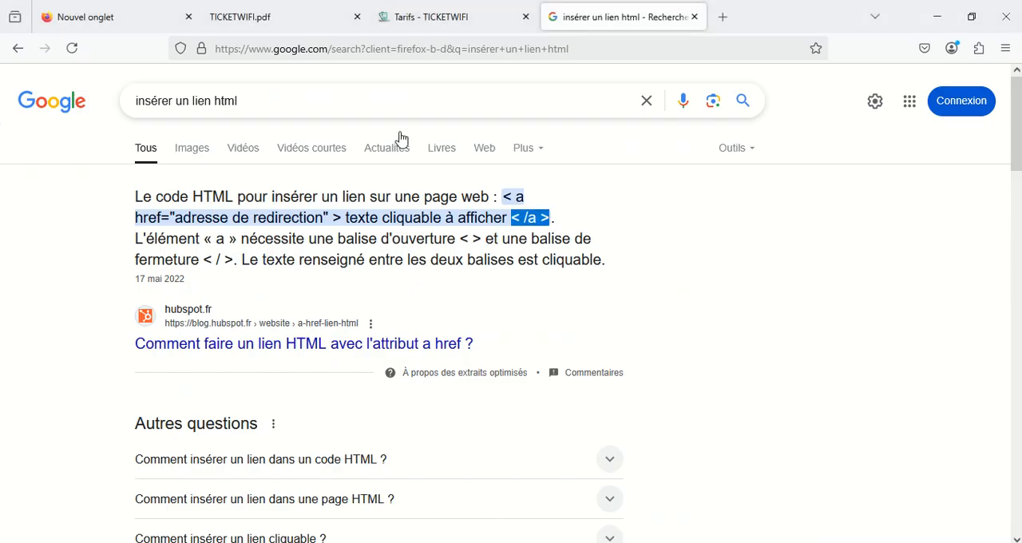
click(471, 12)
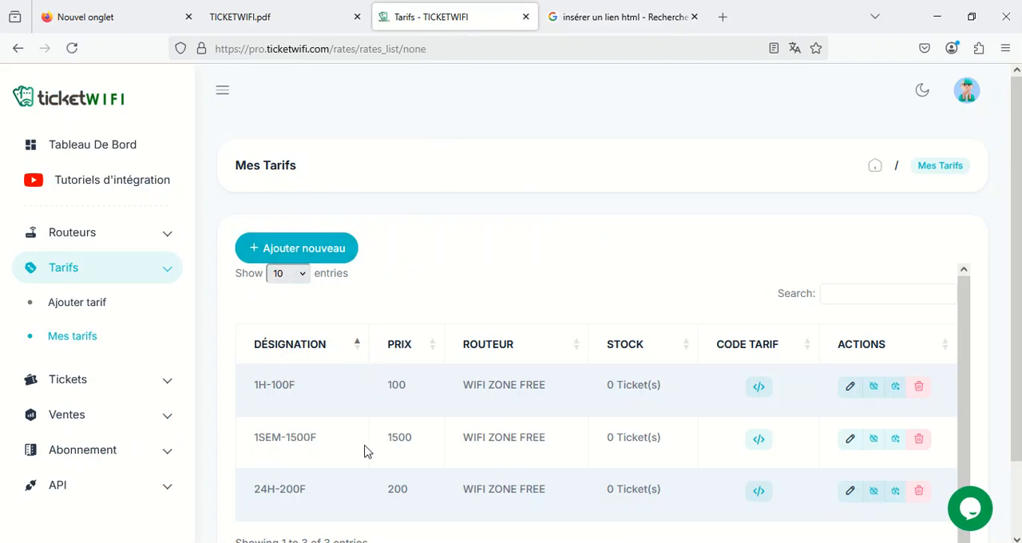
scroll(350, 490, down, 2)
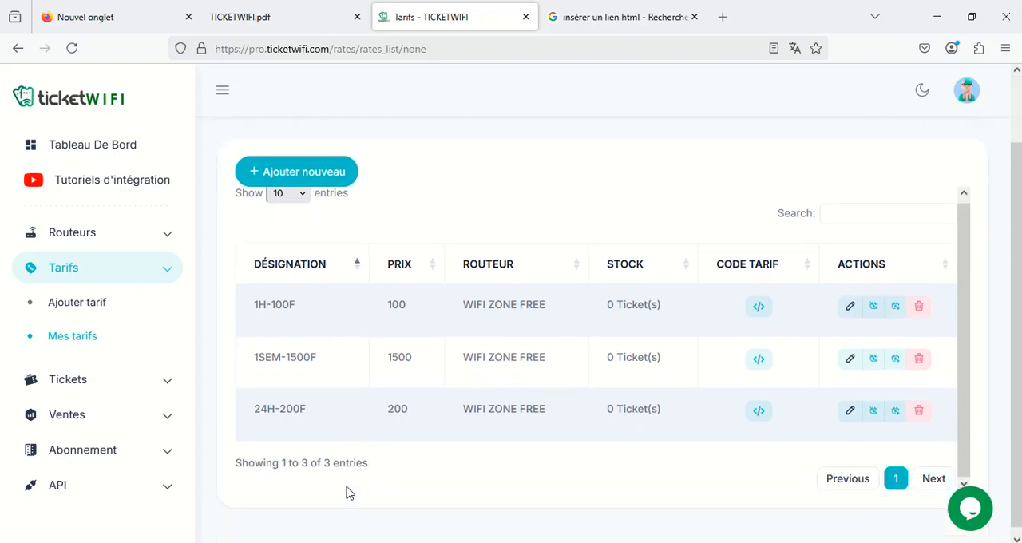
click(765, 408)
drag(213, 194, 235, 182)
key(ctrl+c)
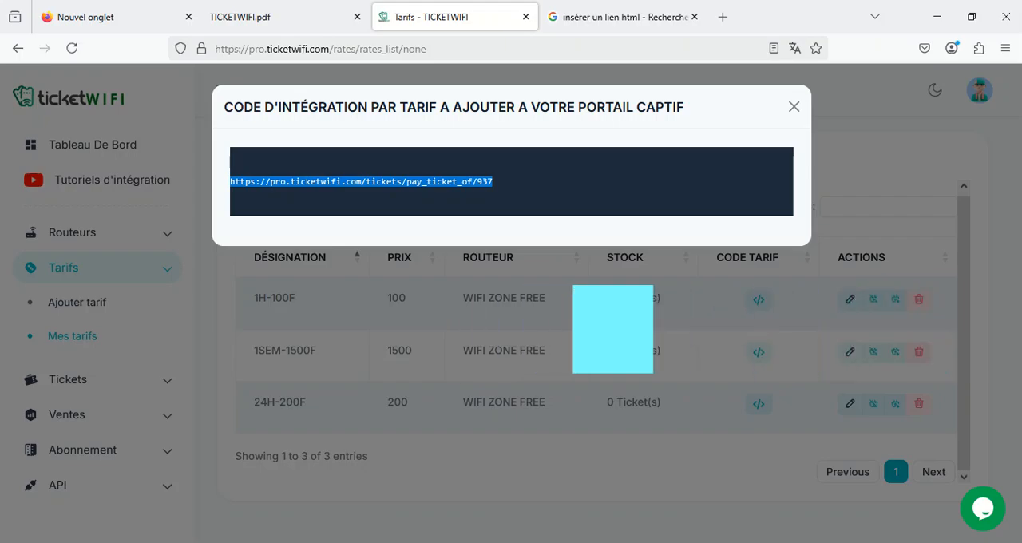
click(689, 542)
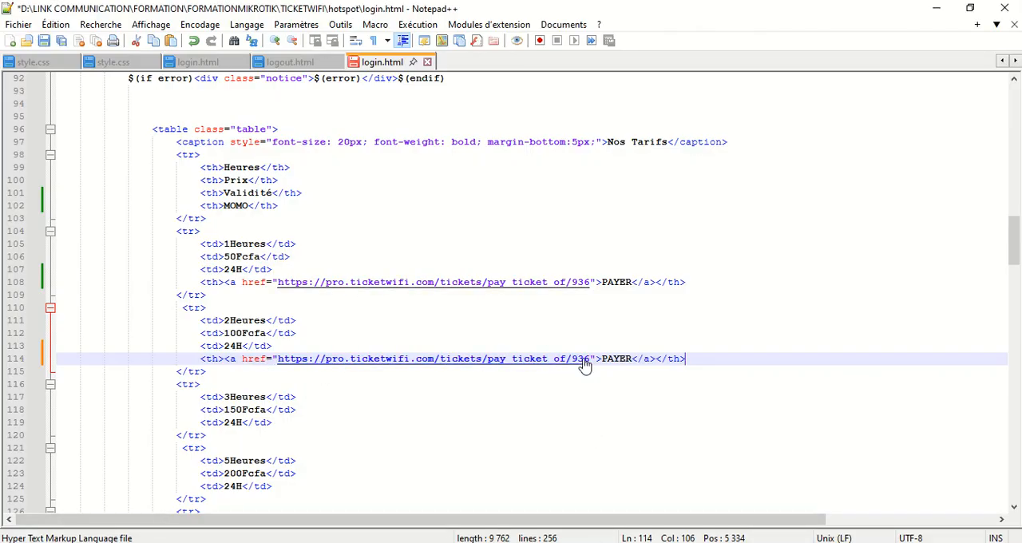
drag(592, 358, 278, 358)
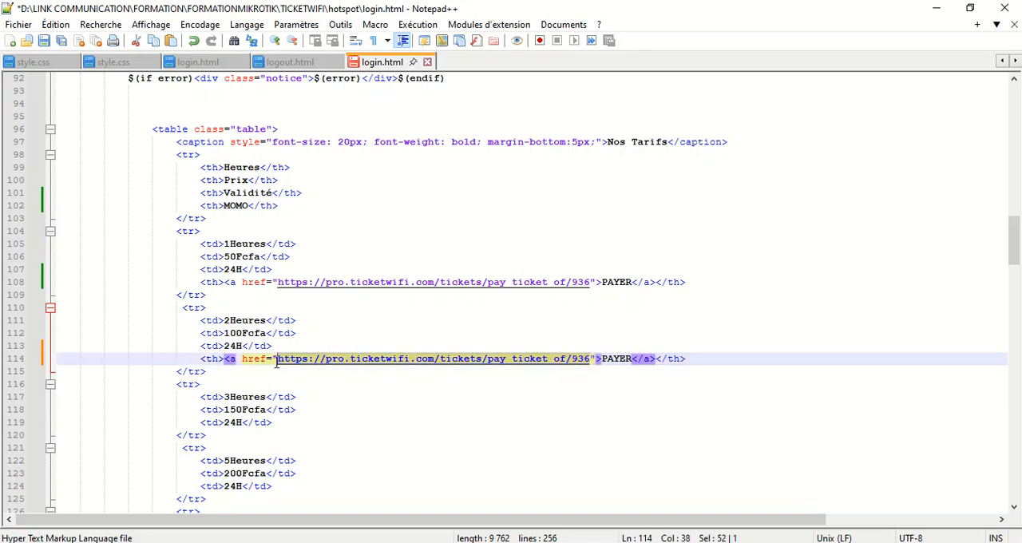
key(ctrl+v)
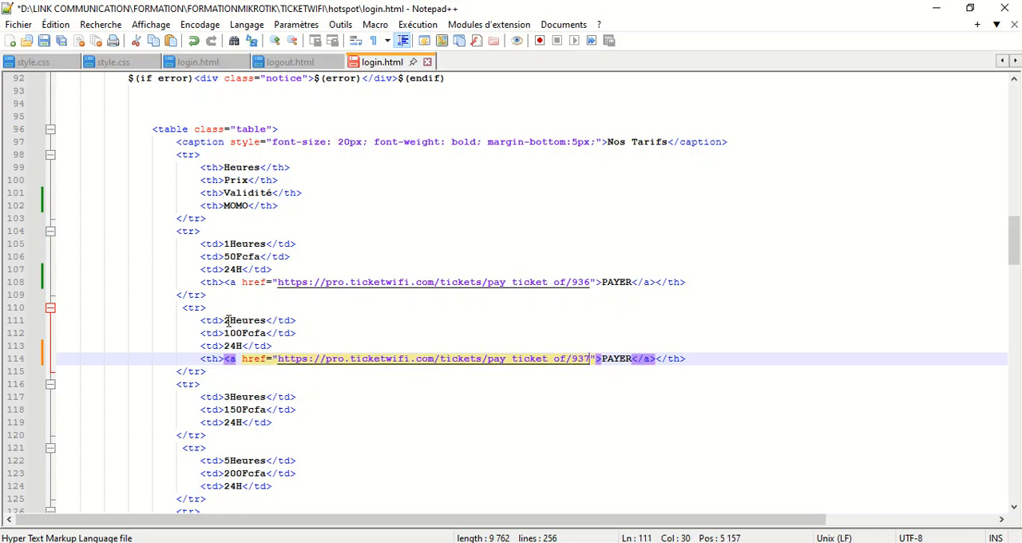
Change the 2Heures row's duration to 24Heures and its price to 200Fcfa
click(227, 320)
text(4)
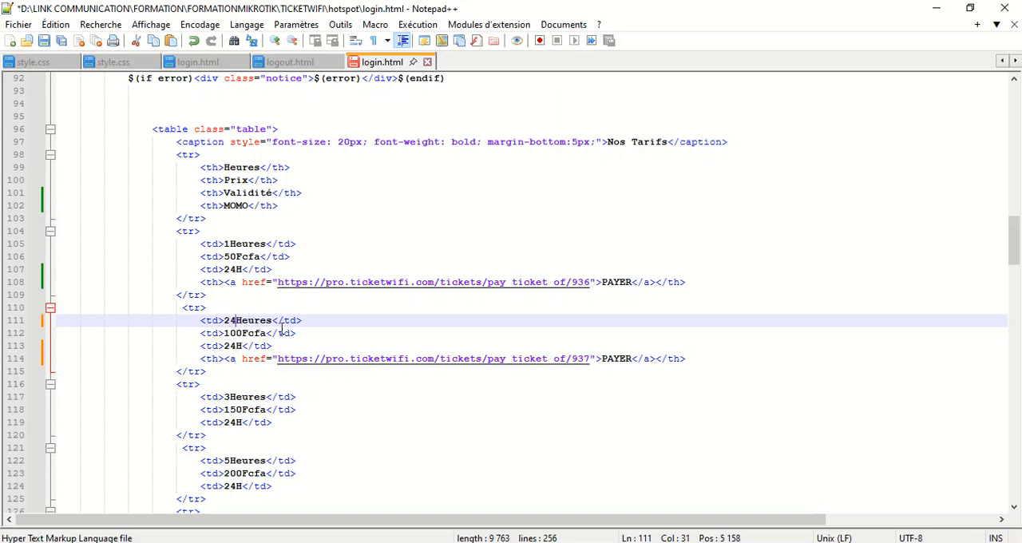
click(230, 333)
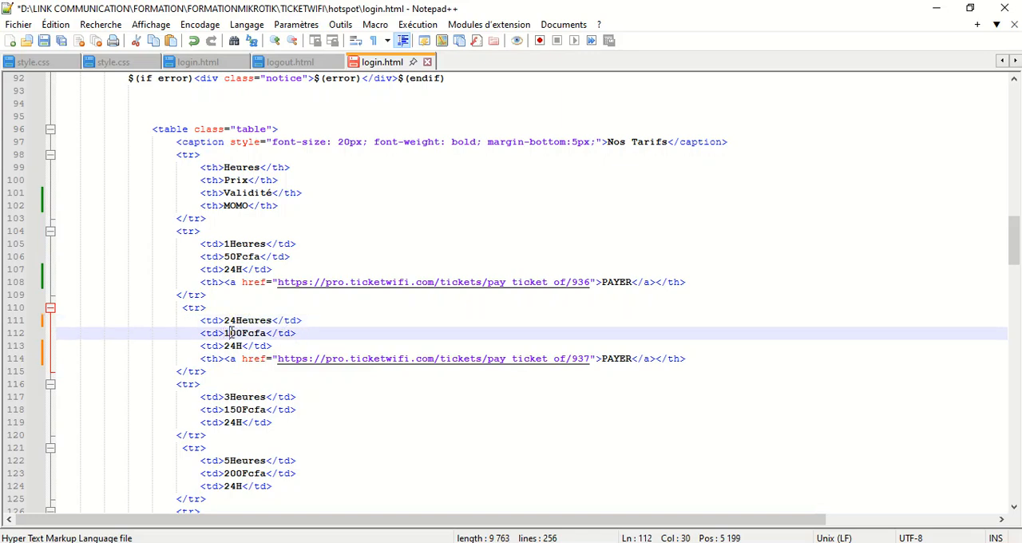
key(BackSpace)
text(2)
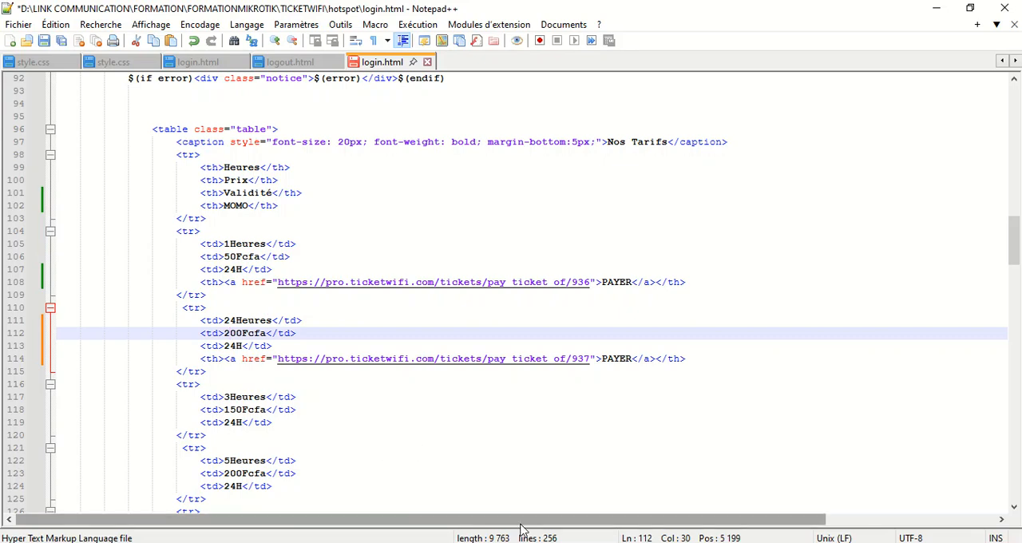
Check the tariffs listed in TICKETWIFI, return to Notepad++, and set the 1Heures row's price to 100Fcfa
key(alt+Tab)
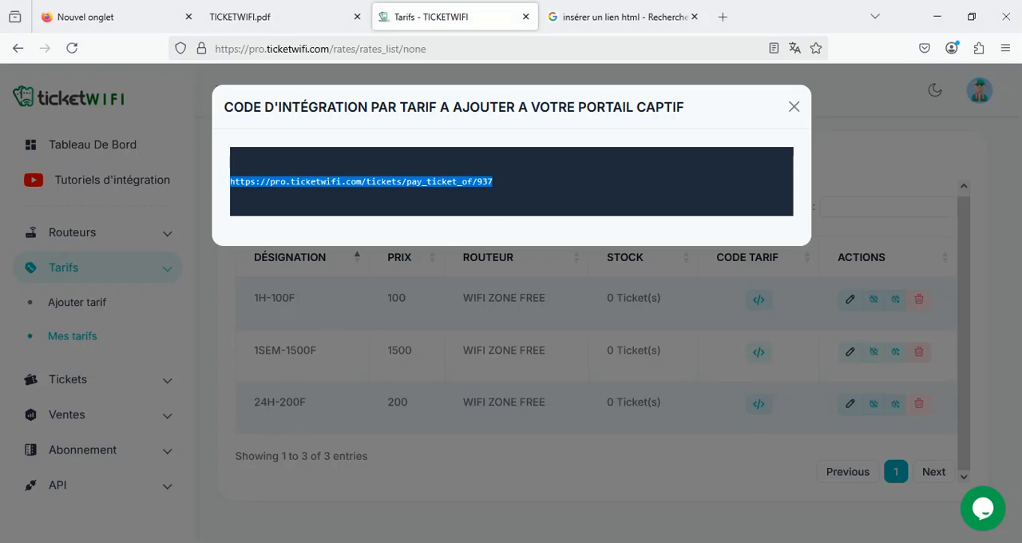
key(alt+Tab)
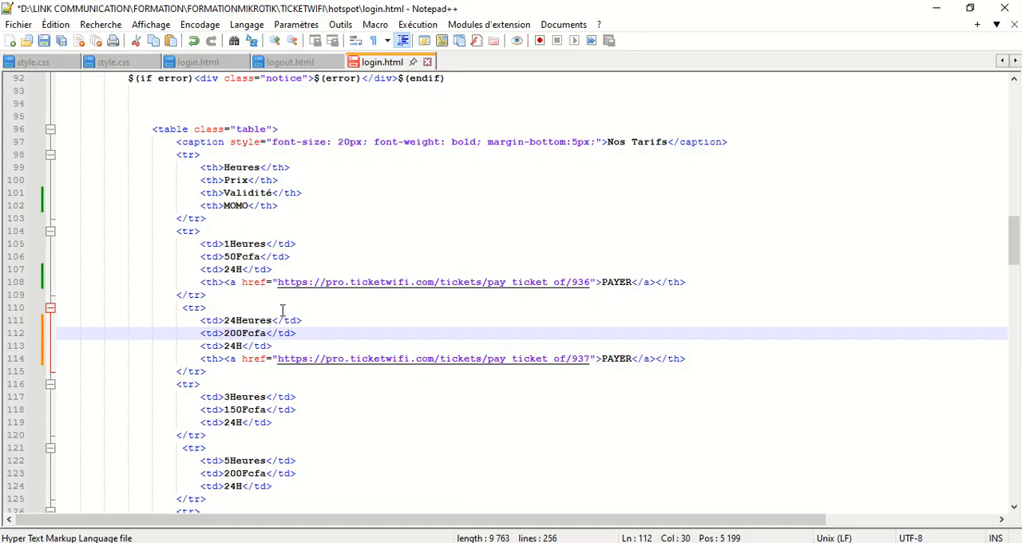
click(230, 255)
key(BackSpace)
text(10)
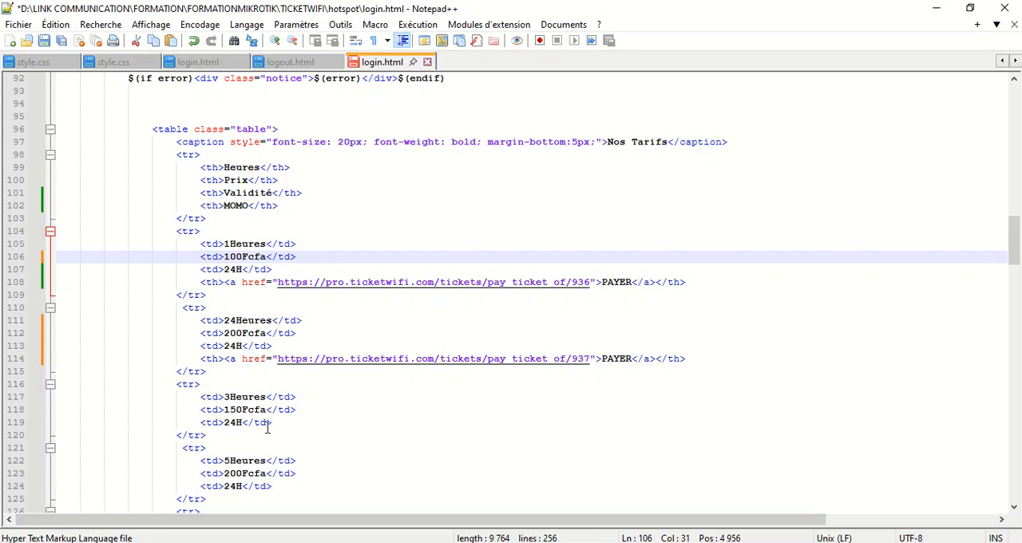
Change the 10jrs row to 7jrs with a price of 1500Fcfa and a validity of 15jrs, and save the file
scroll(267, 429, down, 8)
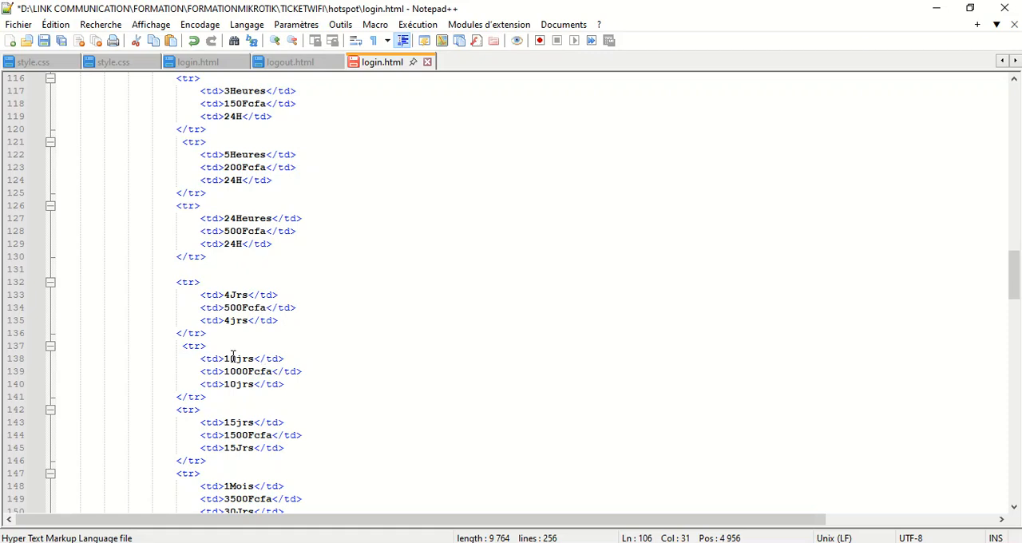
drag(236, 358, 225, 359)
key(BackSpace)
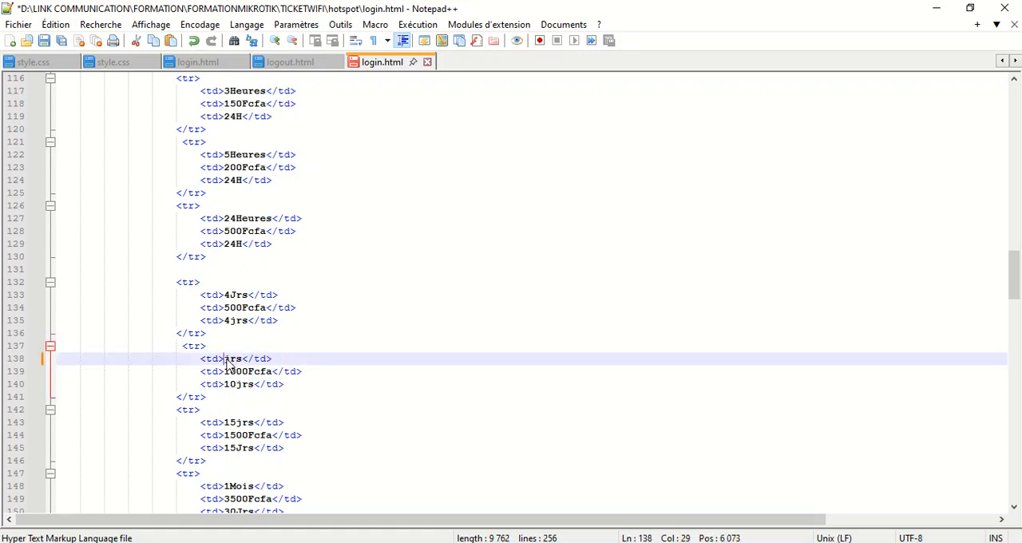
text(7)
click(236, 371)
key(BackSpace)
text(5)
click(238, 384)
key(BackSpace)
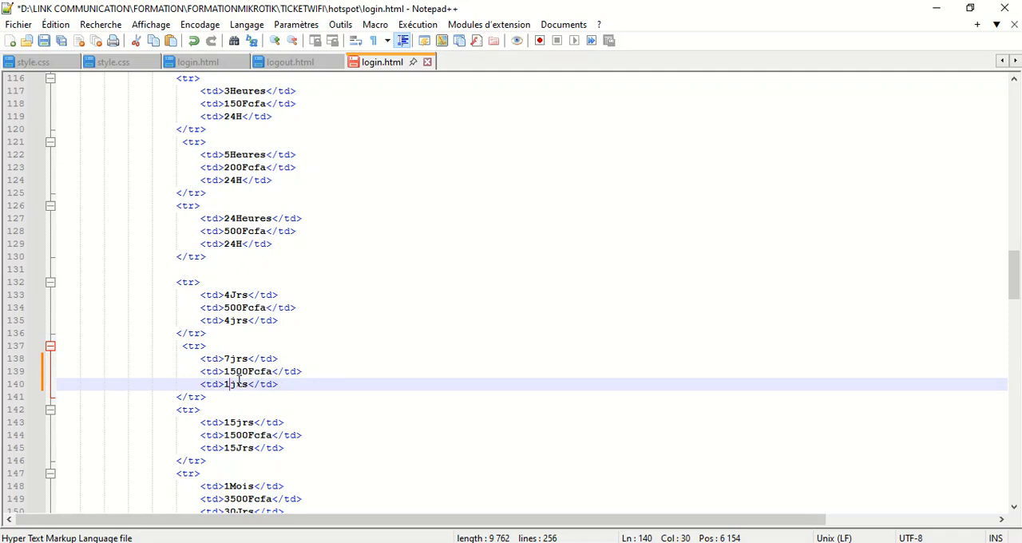
text(5)
scroll(286, 388, up, 3)
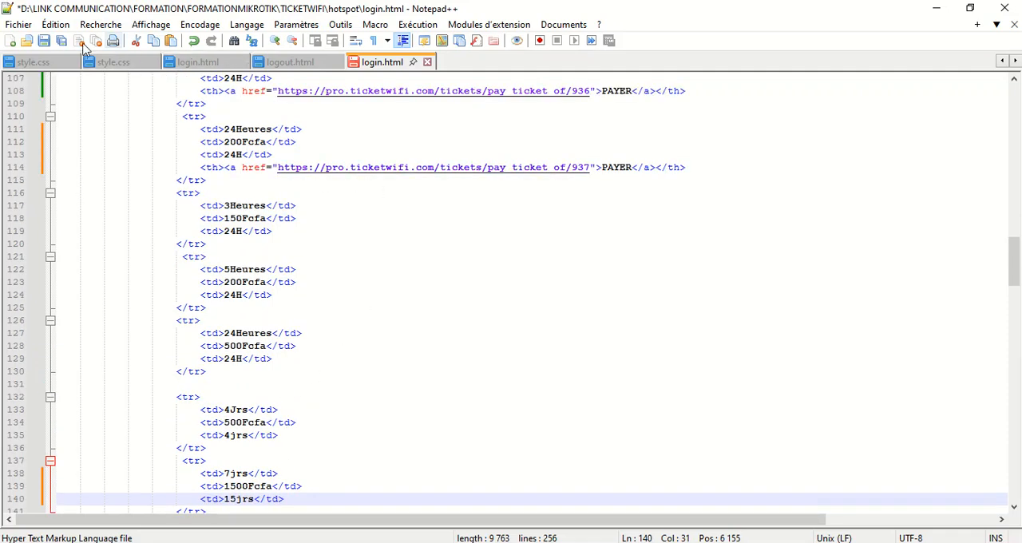
click(44, 41)
Copy the PAYER link line from the 24Heures row and paste it on a new line below the 7jrs row's validity
scroll(490, 190, down, 3)
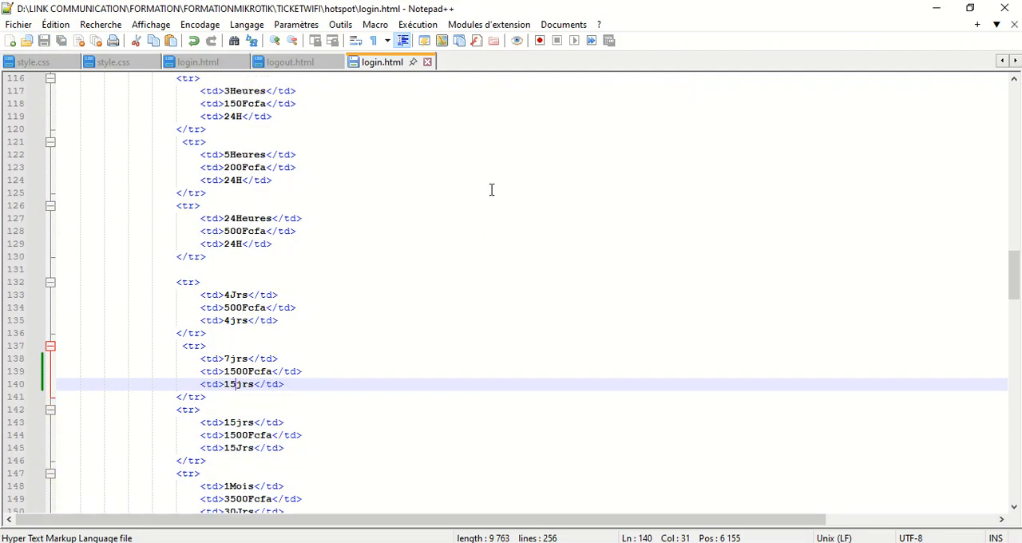
scroll(545, 238, up, 4)
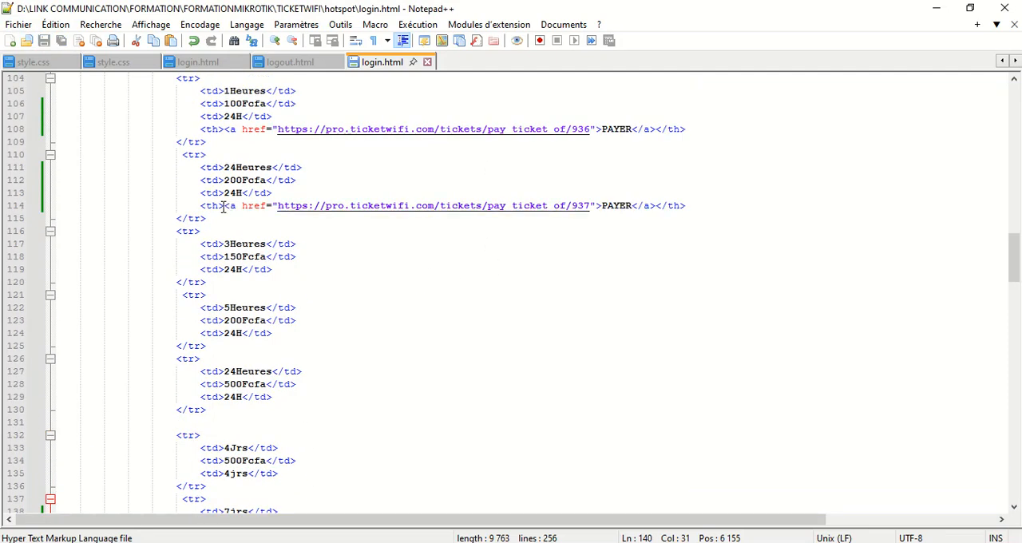
drag(204, 209, 689, 207)
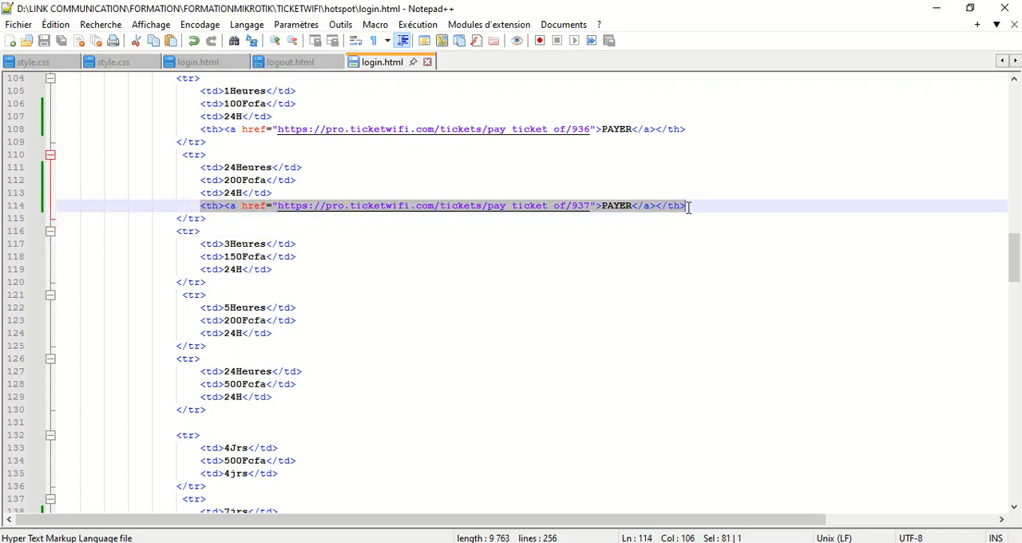
scroll(283, 491, down, 8)
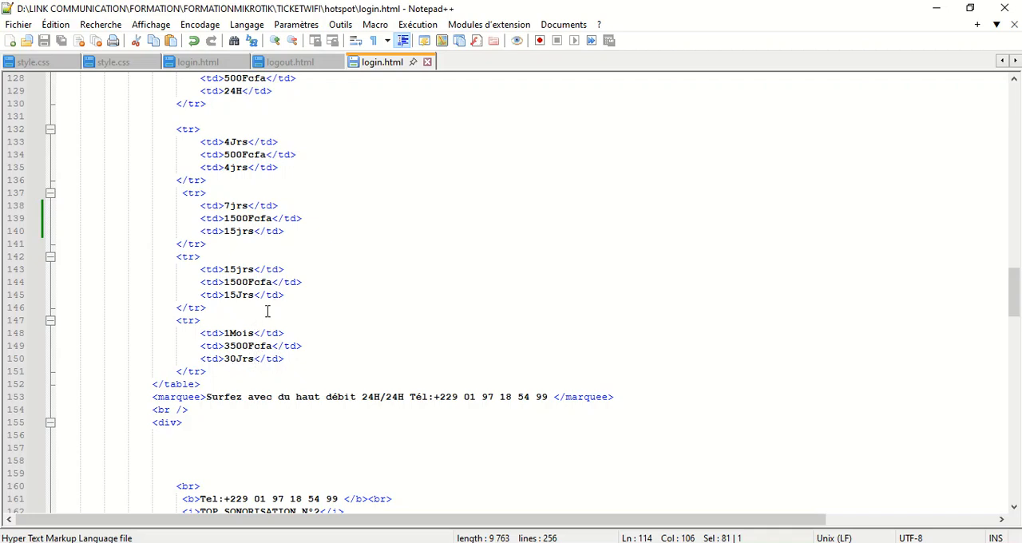
scroll(323, 282, up, 2)
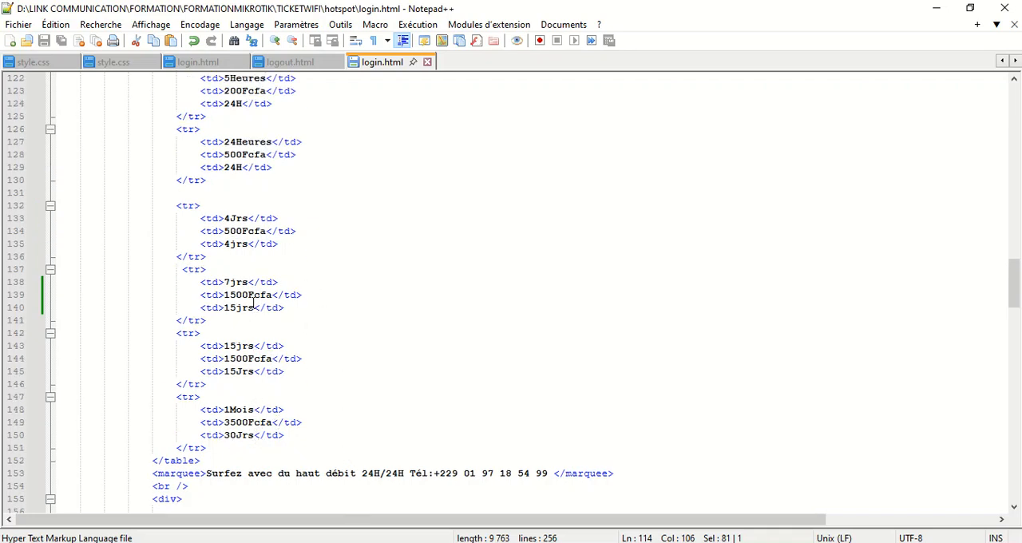
click(299, 308)
key(Return)
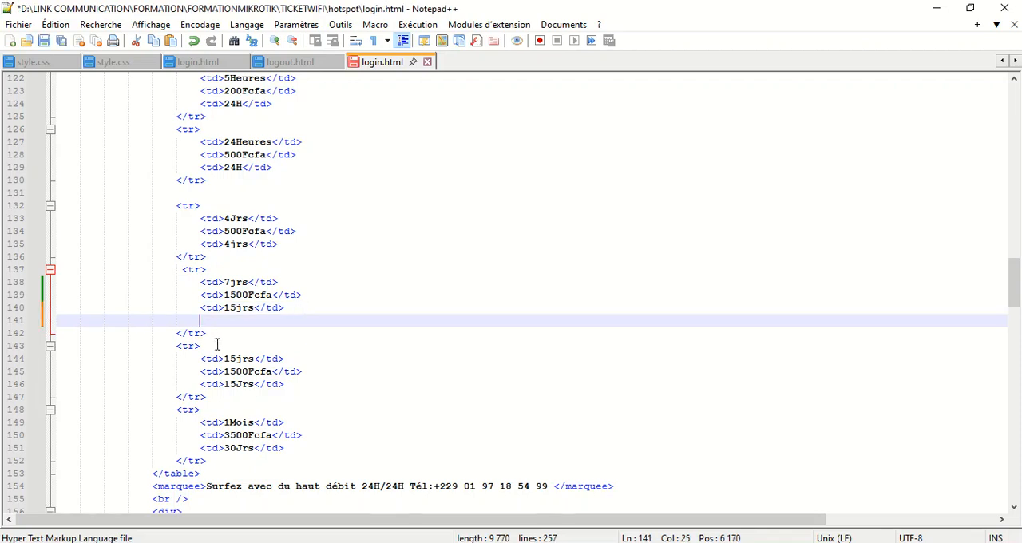
text(<th><a href="https://pro.ticketwifi.com/tickets/pay ticket of/937">PAYER</a></th>)
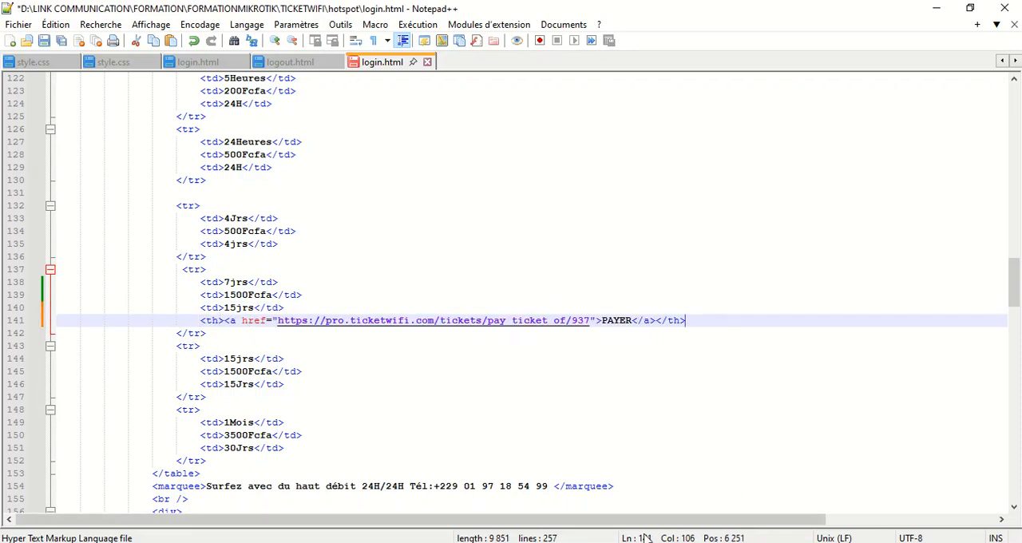
Switch to TICKETWIFI and copy the 1SEM-1500F tariff's integration link
key(alt+Tab)
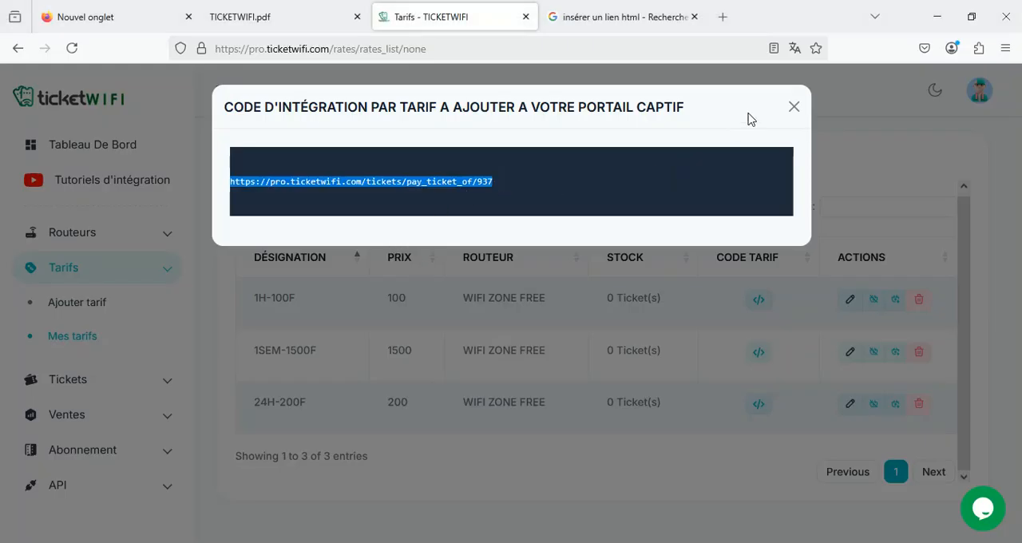
click(794, 107)
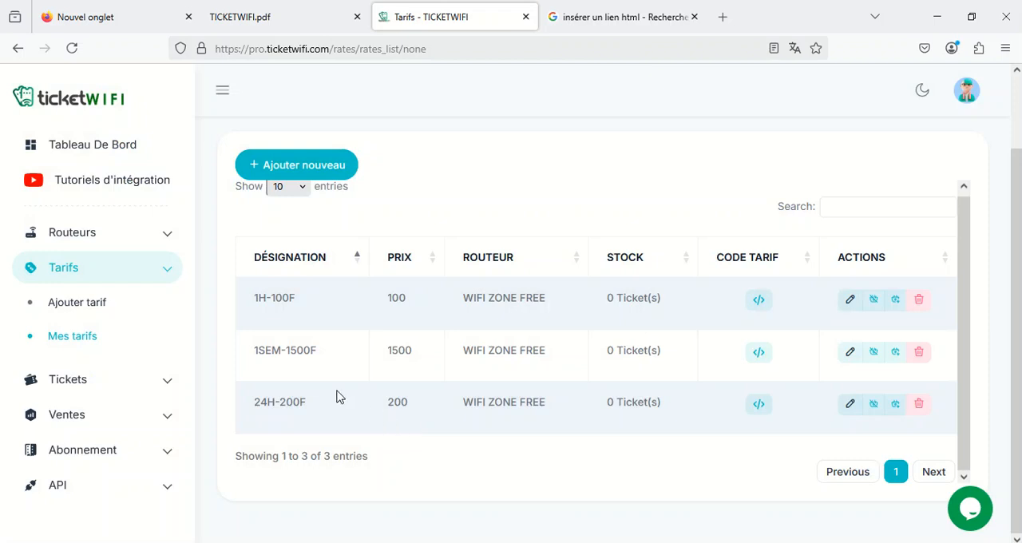
click(769, 359)
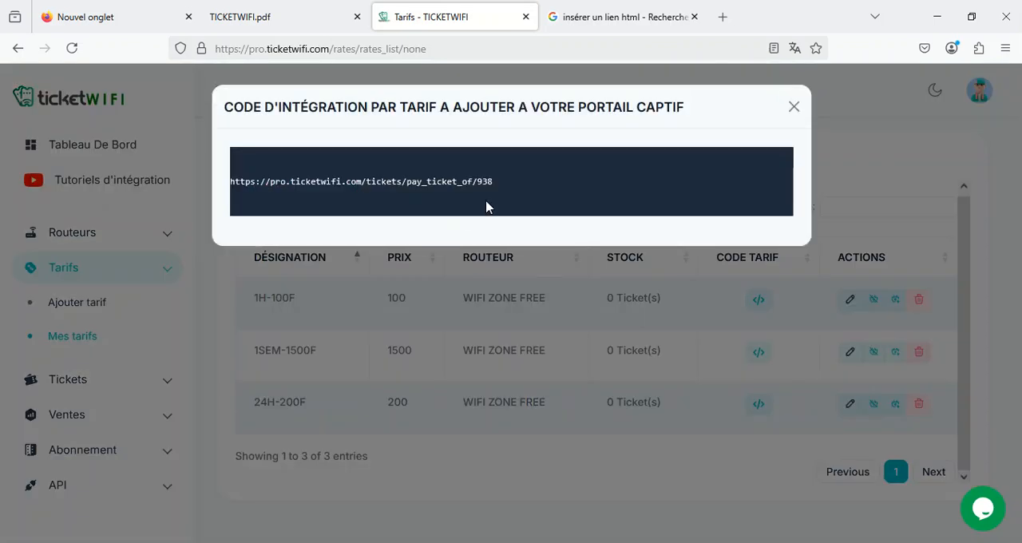
drag(501, 183, 210, 201)
drag(495, 182, 235, 187)
key(ctrl+c)
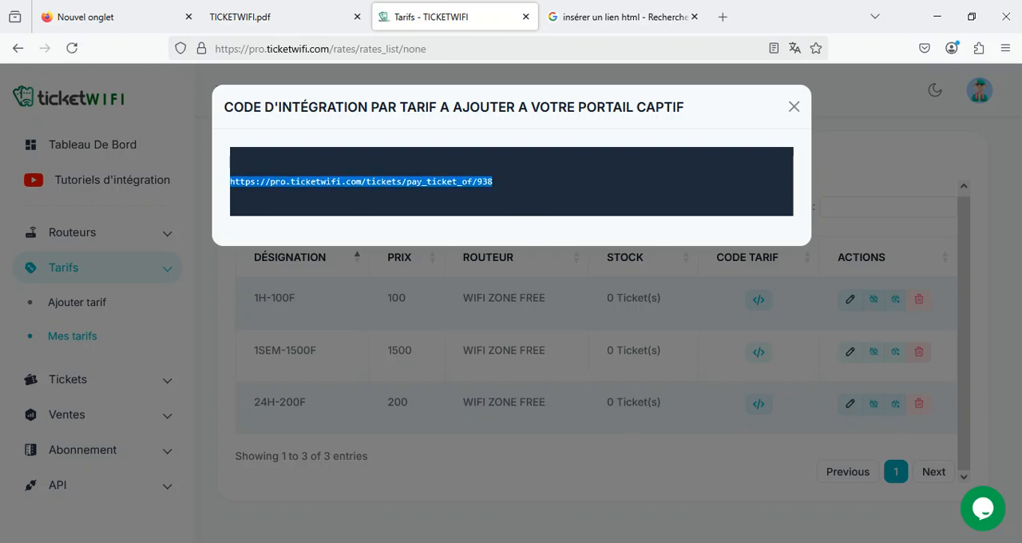
Return to login.html in Notepad++, paste the copied link over the 7jrs row's link address, and save the file
key(alt+Tab)
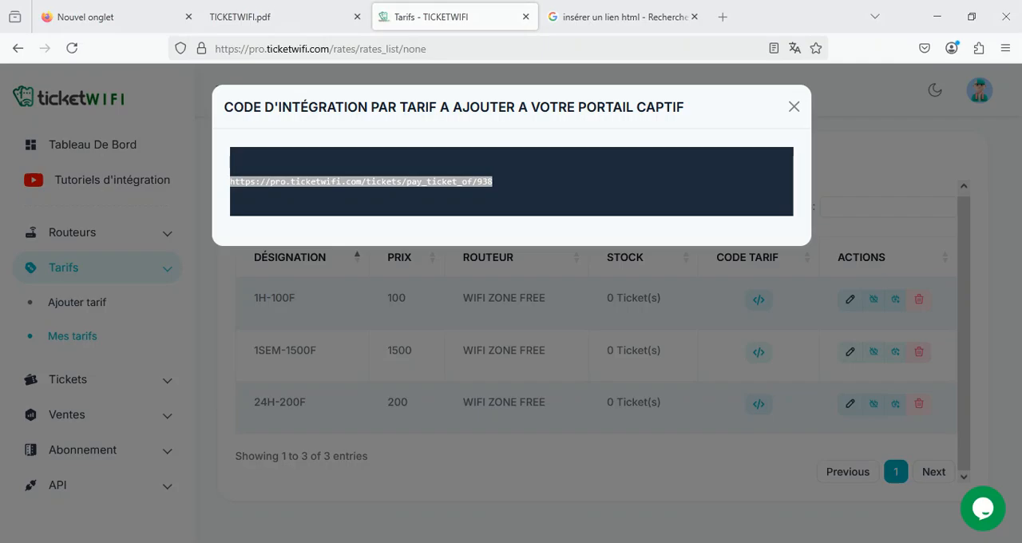
key(alt+Tab)
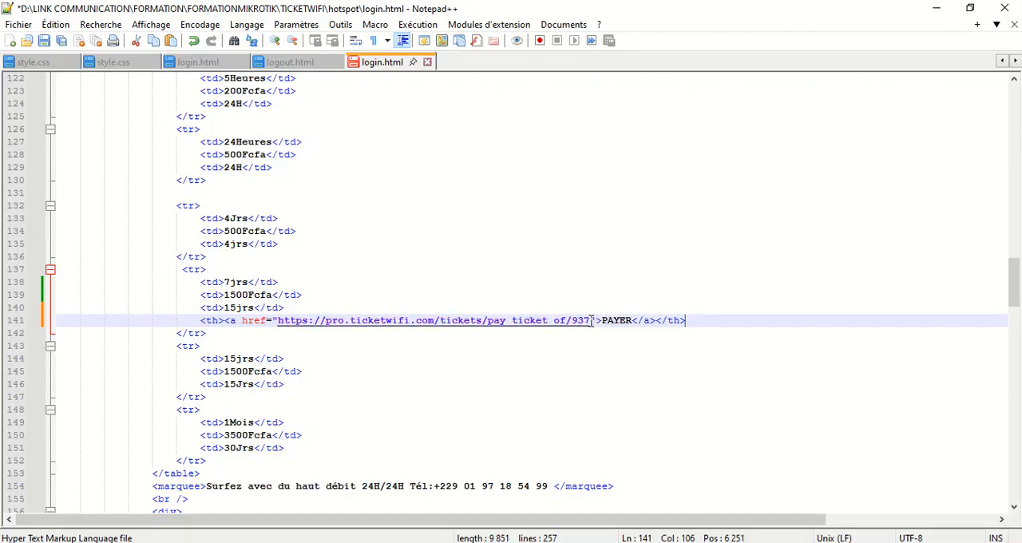
drag(591, 327, 277, 320)
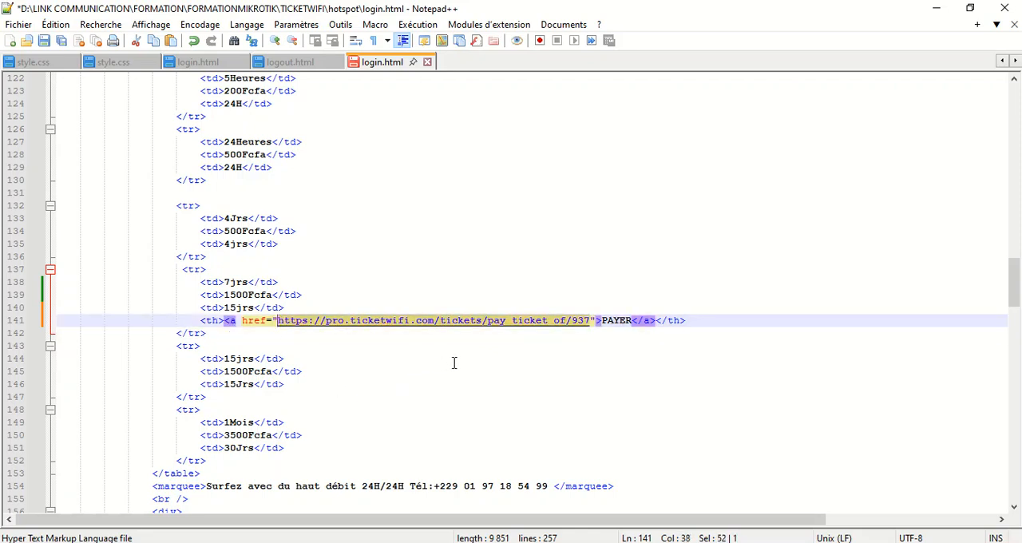
key(ctrl+v)
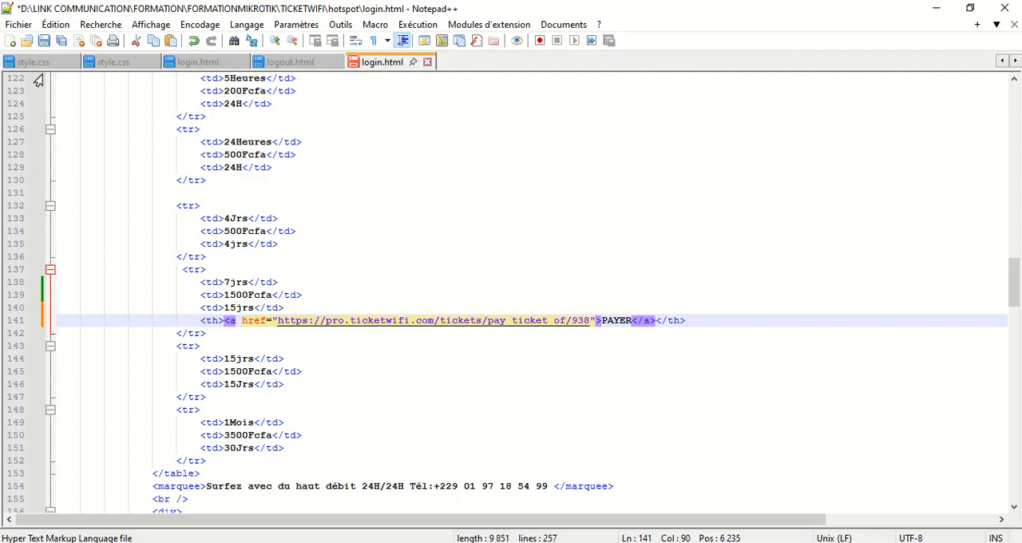
click(45, 41)
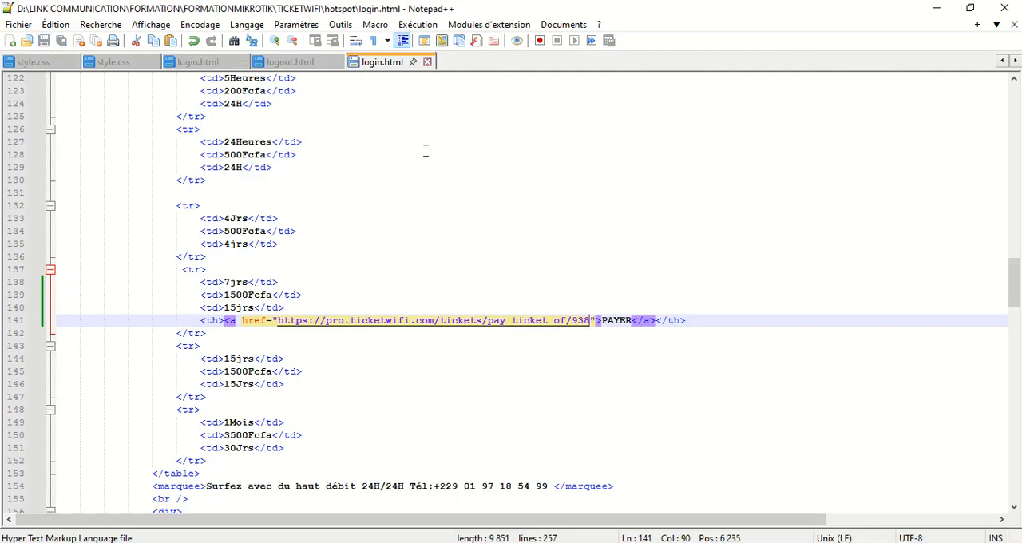
Review the tariff rows in the code, and reload the login page in Edge to check the updated tariff table
scroll(445, 388, up, 8)
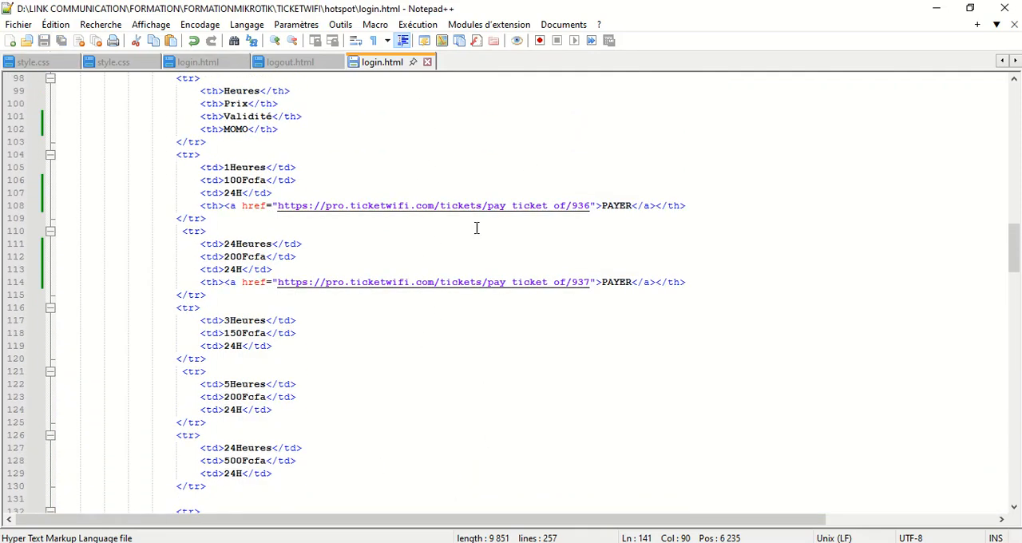
scroll(469, 453, down, 4)
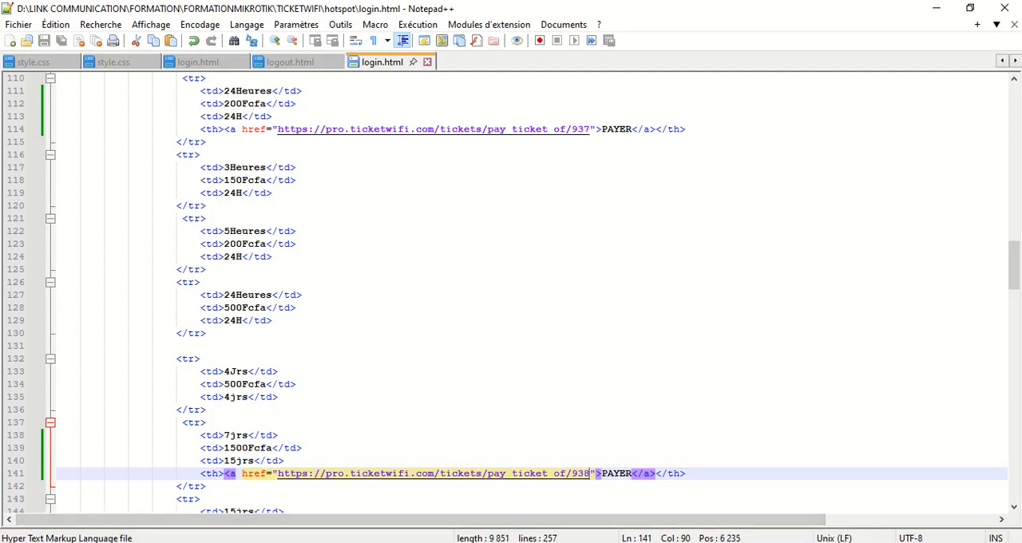
click(428, 542)
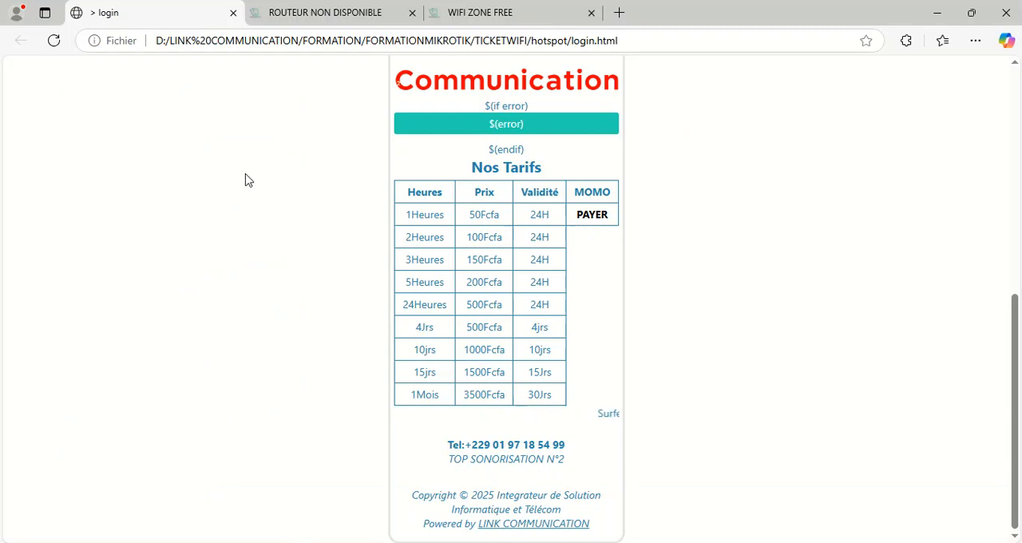
click(54, 40)
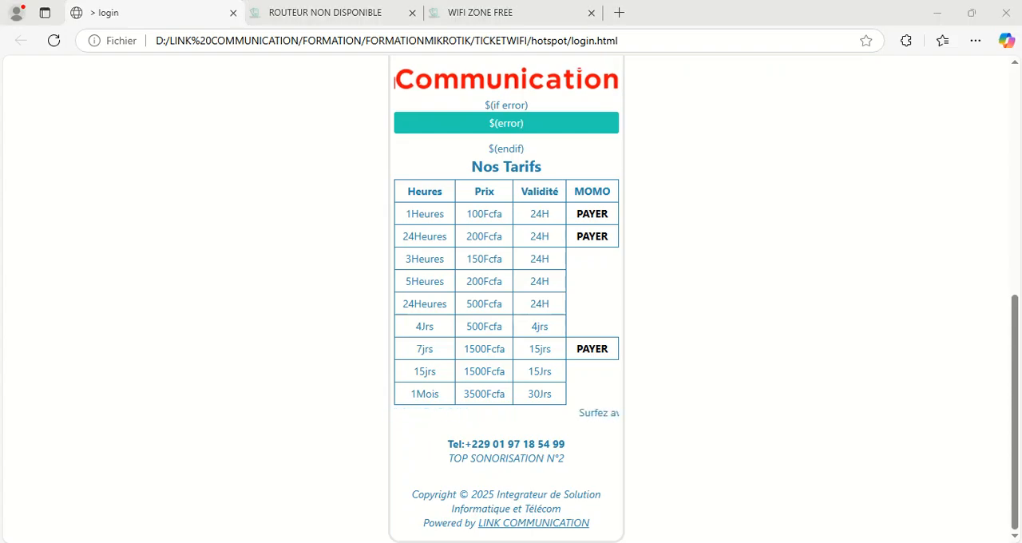
Back in Notepad++, delete the 3Heures, 5Heures, 500Fcfa 24Heures and 4Jrs rows from the tariff table and save login.html
key(alt+Tab)
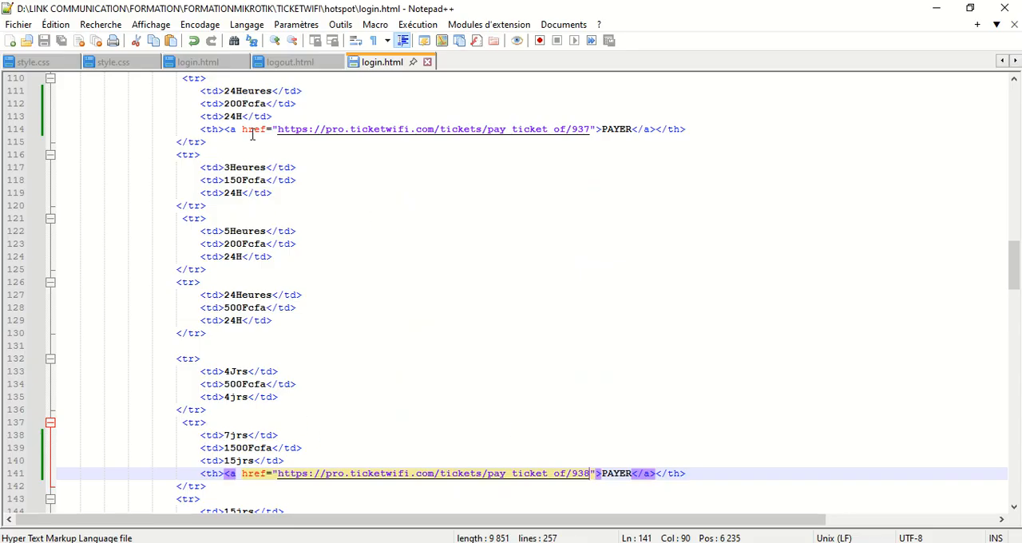
drag(170, 158, 280, 407)
key(Delete)
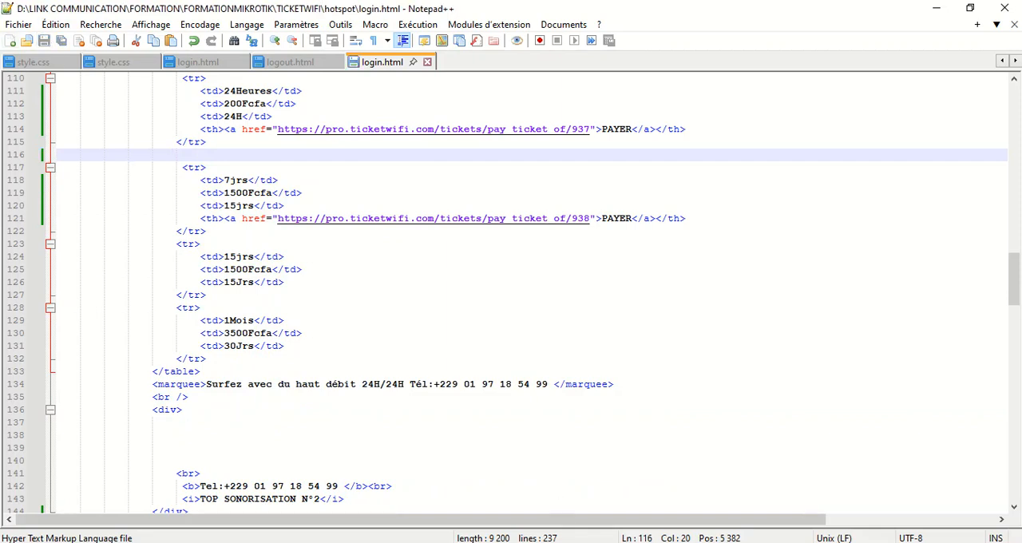
Reload the login page in Edge, open the 7jrs row's PAYER link, and look over its ticket payment page
key(alt+Tab)
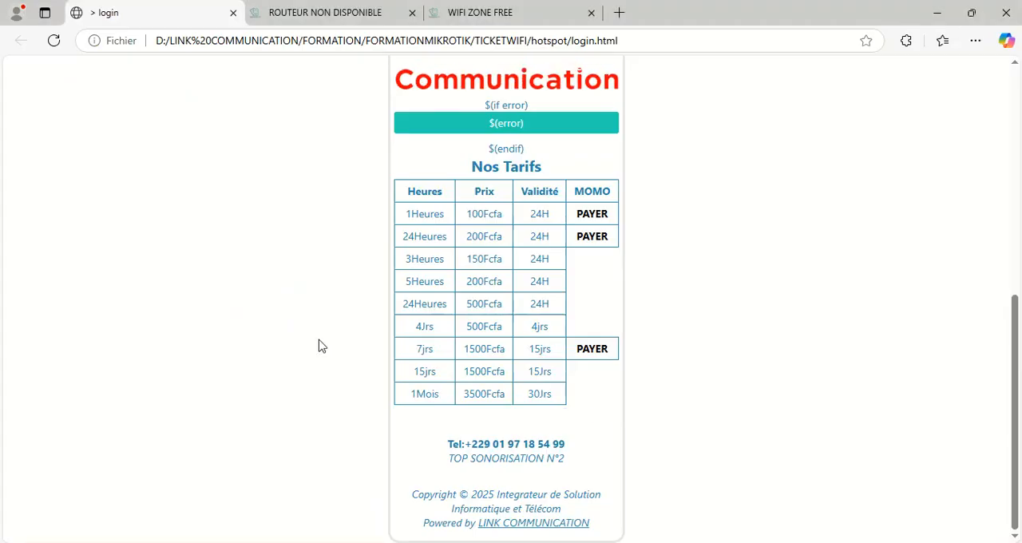
click(57, 47)
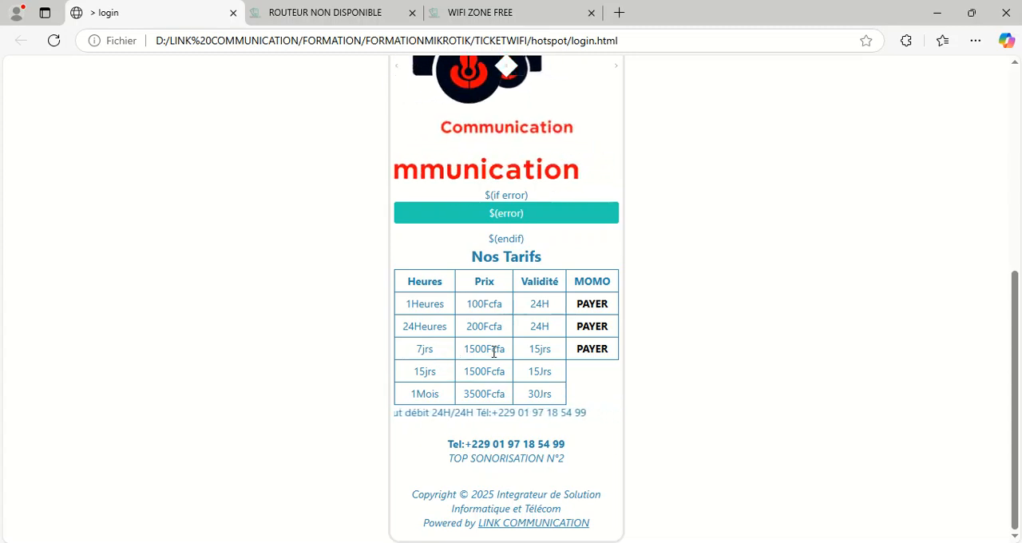
click(593, 357)
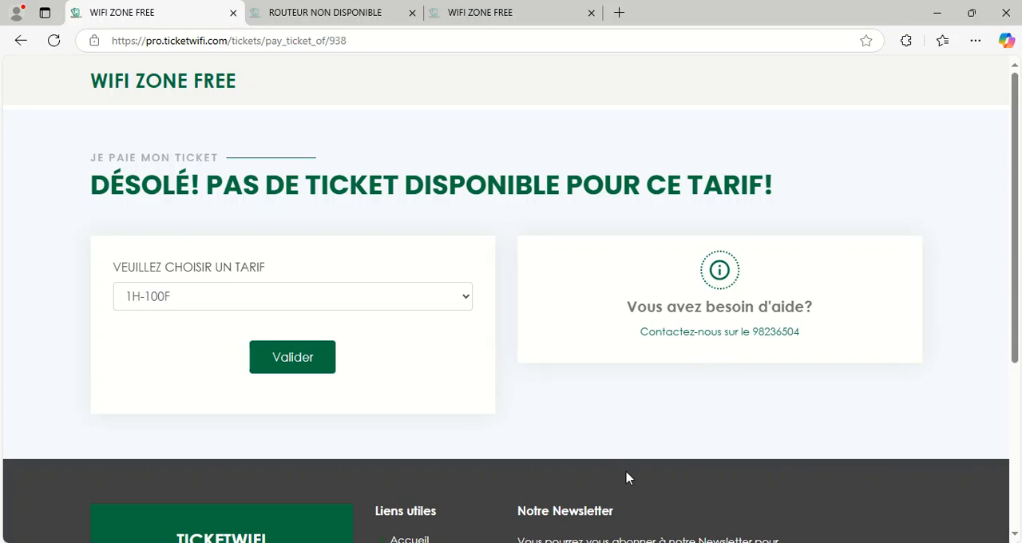
scroll(632, 474, down, 1)
scroll(676, 432, up, 1)
scroll(676, 487, down, 2)
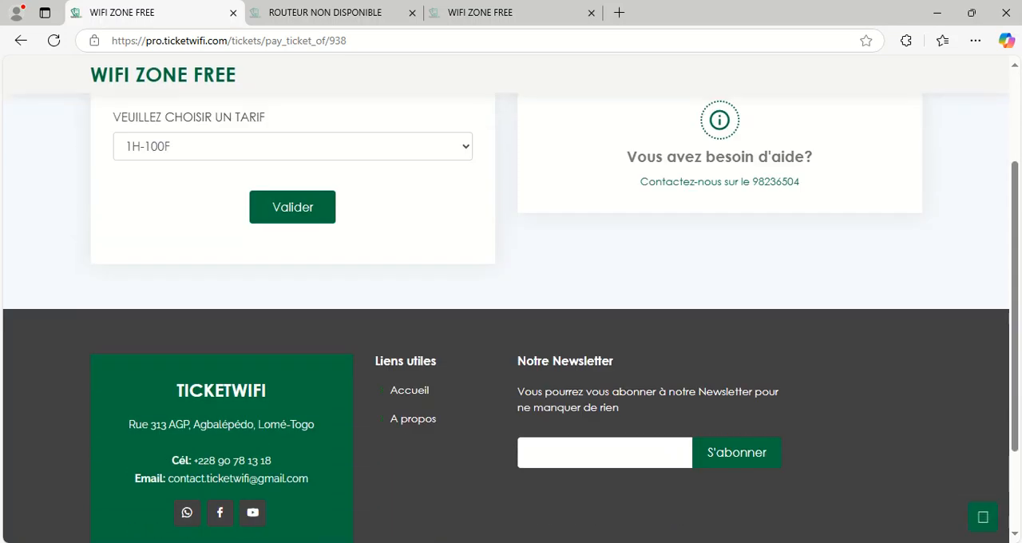